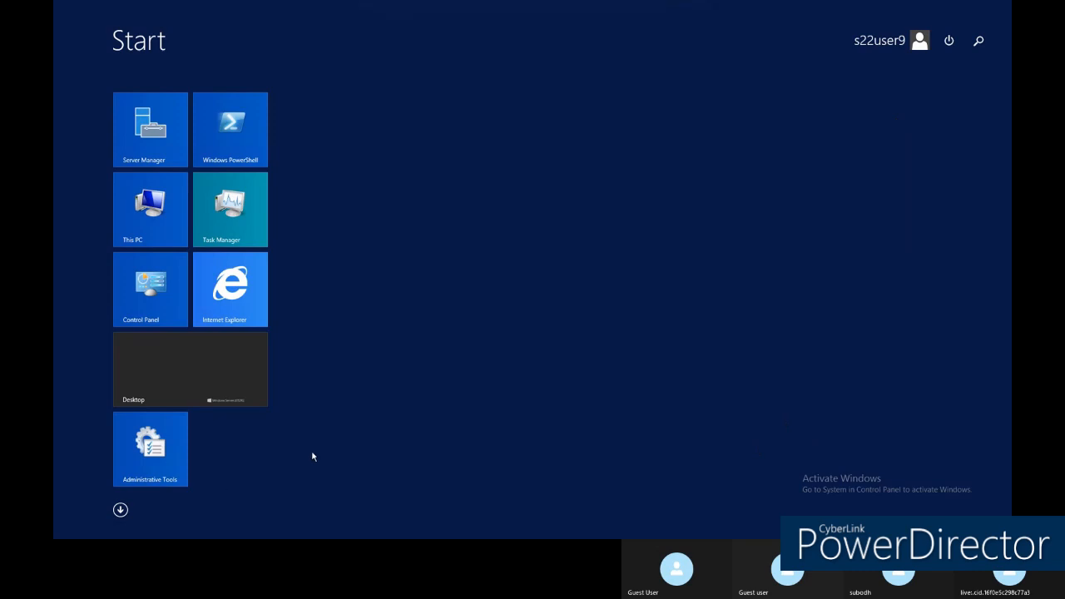
Leave the Windows Server 2012 R2 Start screen via the Apps view and reach the desktop.
left_click(120, 510)
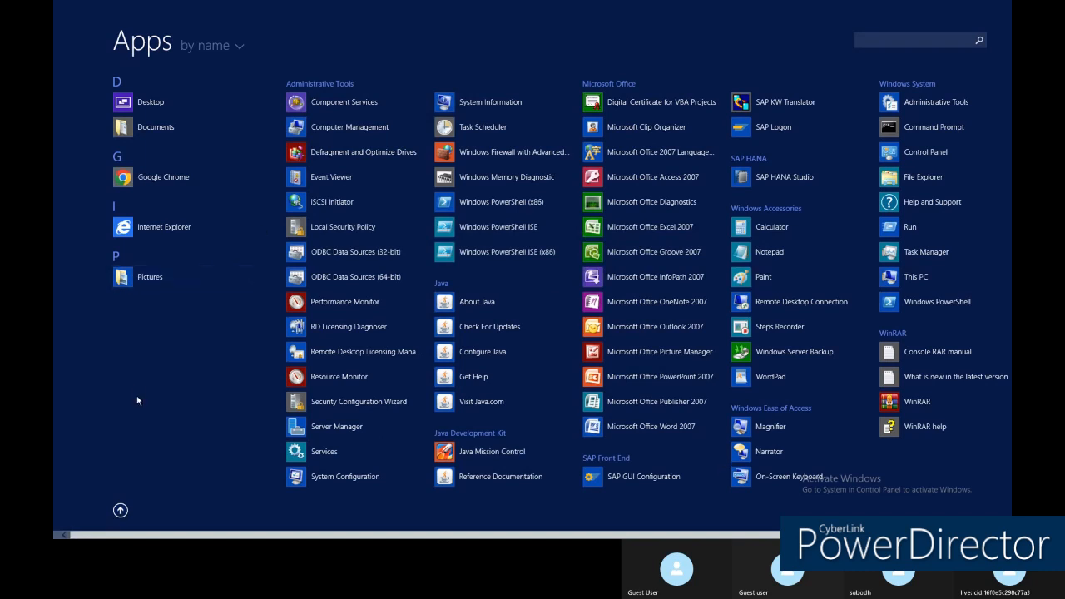
left_click(119, 510)
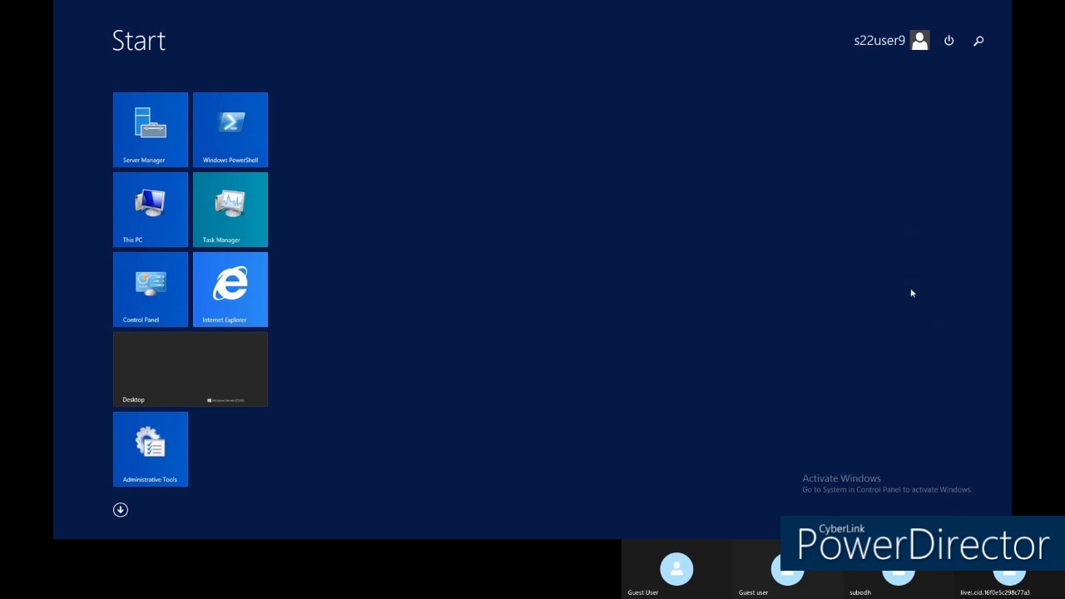
left_click(202, 376)
right_click(422, 202)
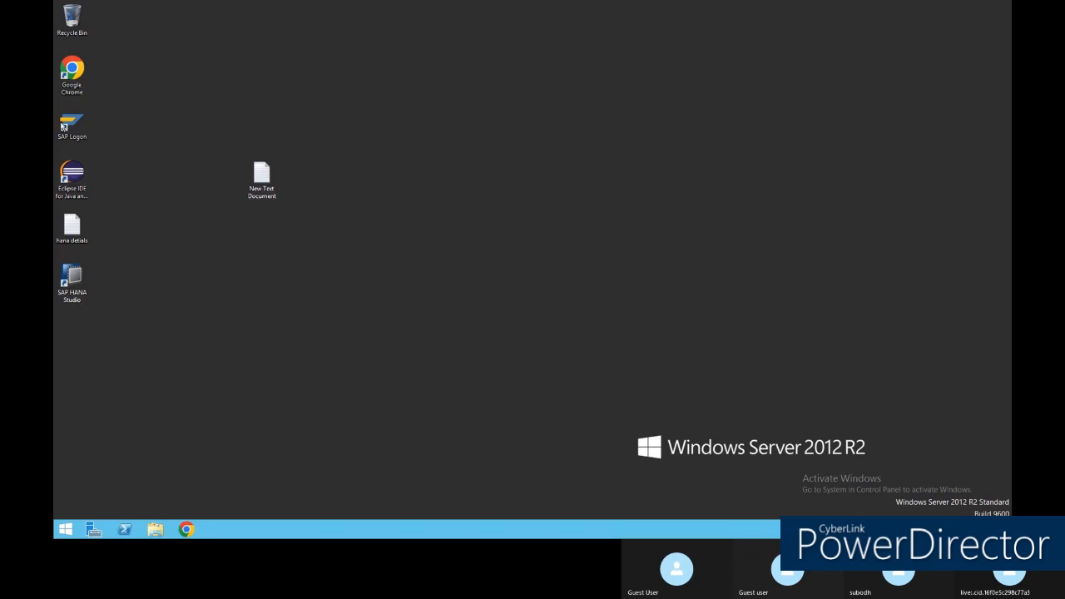
Log on to system S4_2022 with the user ID and password, dismissing the failed-logon notice.
double_click(72, 125)
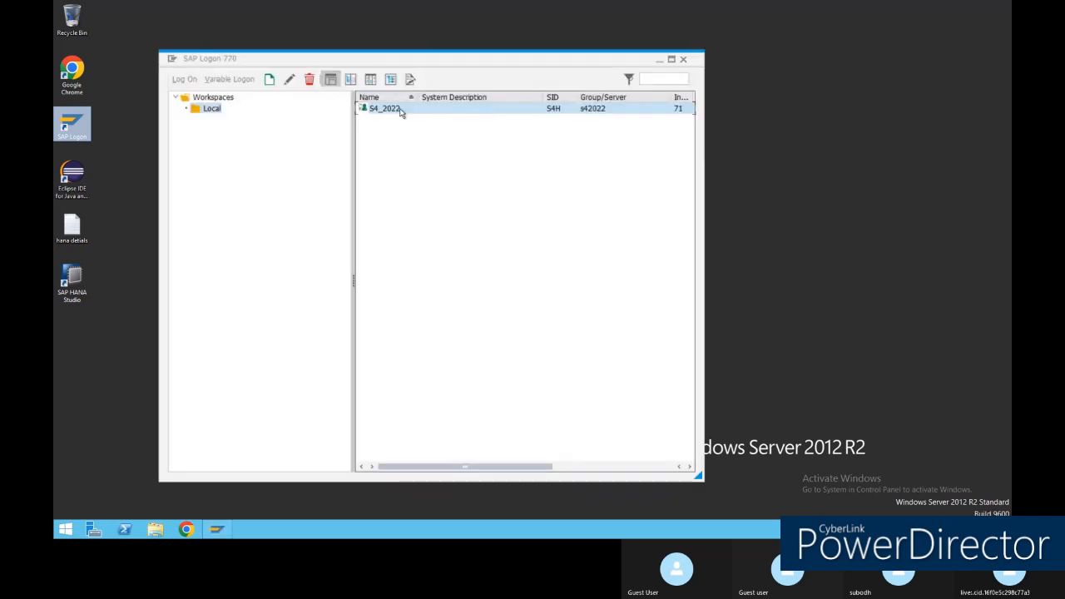
double_click(400, 109)
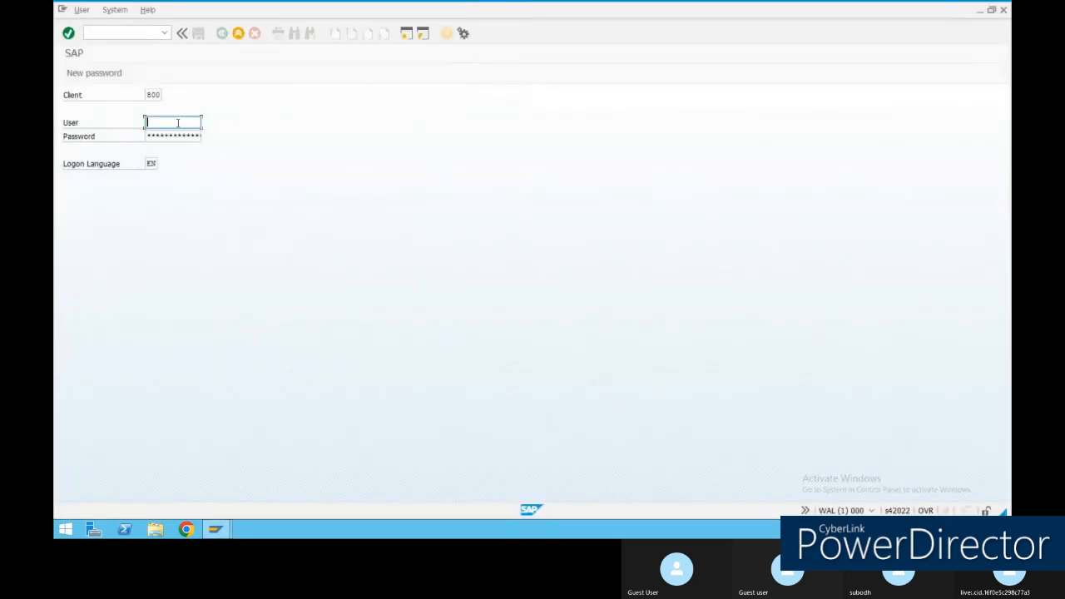
type("s22user9")
key("Tab")
type("***")
key("Return")
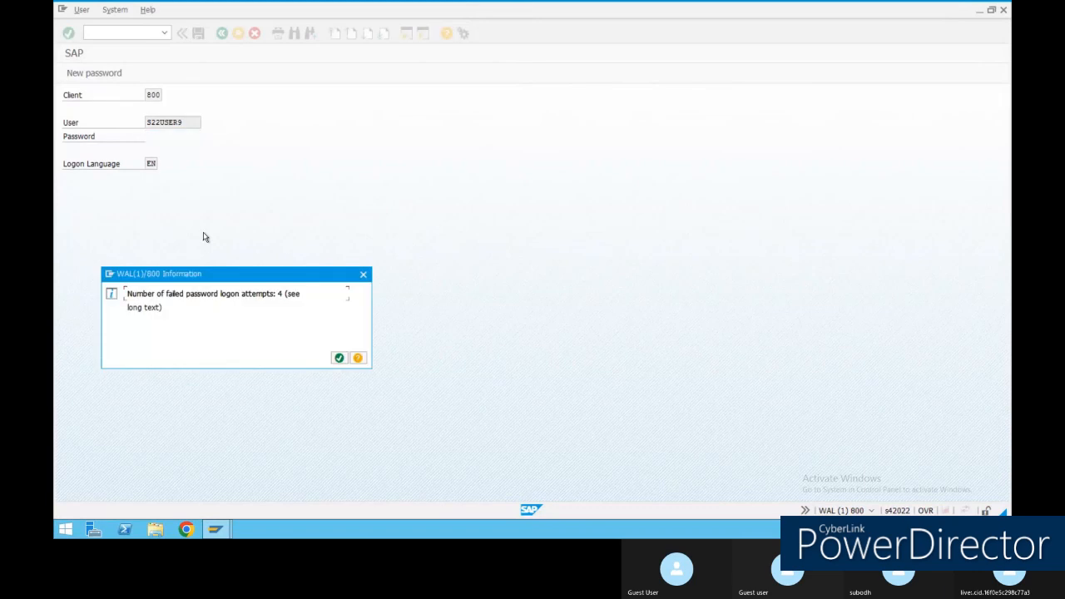
left_click(341, 359)
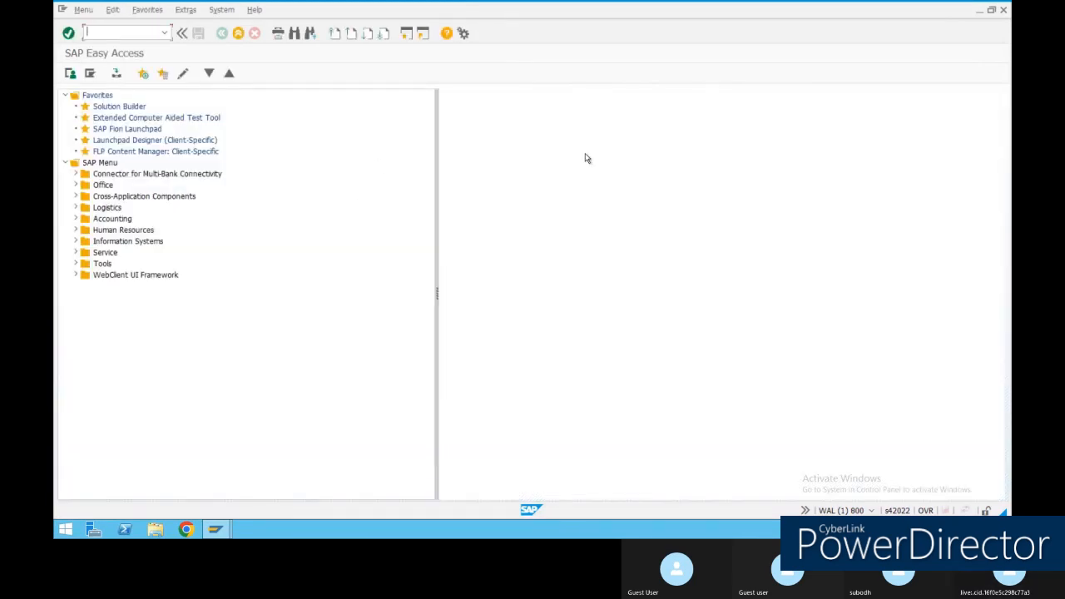
Run me53n from the transaction history to display requisition 10000000.
left_click(165, 32)
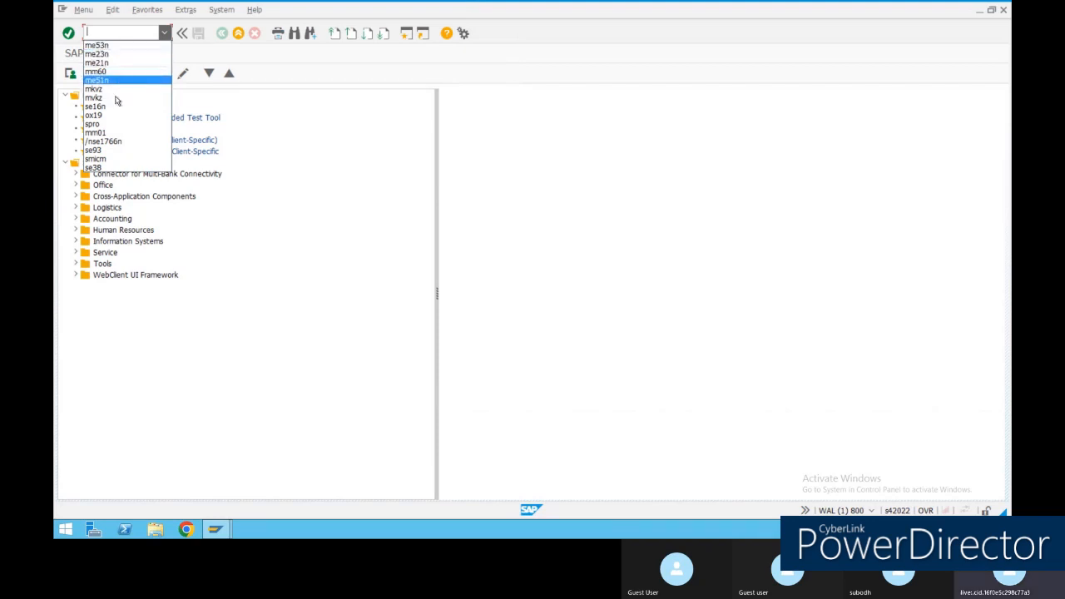
left_click(100, 45)
left_click(68, 32)
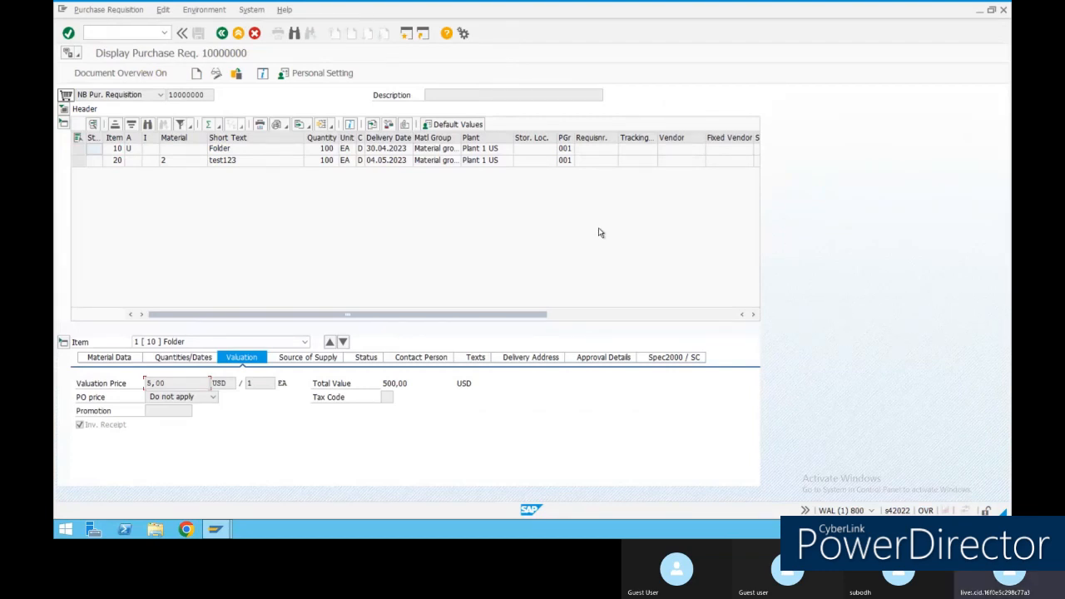
View item 10's approval details and the header texts, then switch requisition 10000000 to change mode.
left_click(625, 358)
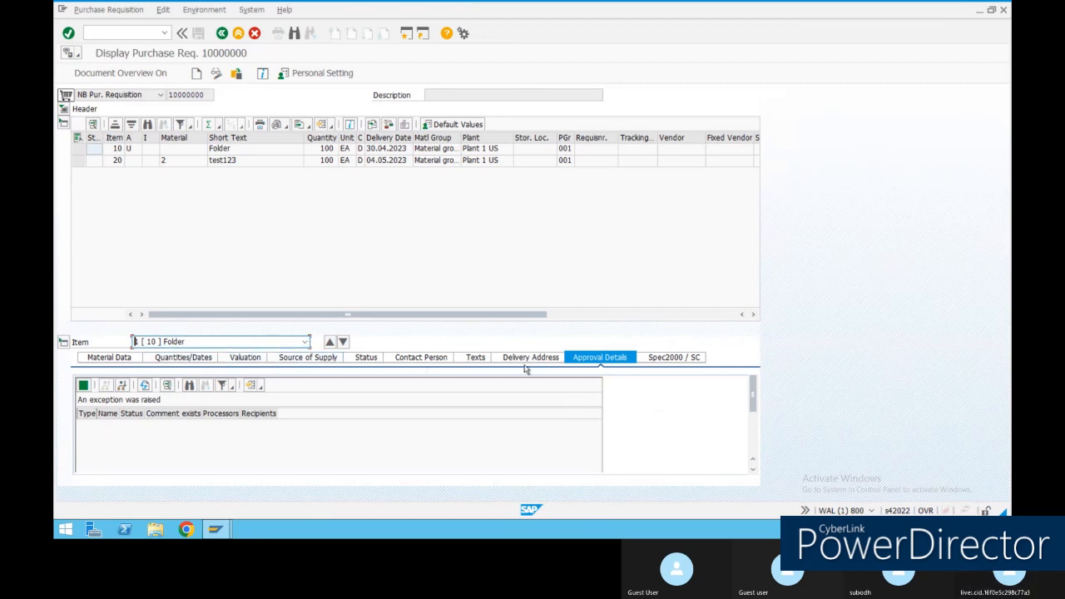
left_click(63, 113)
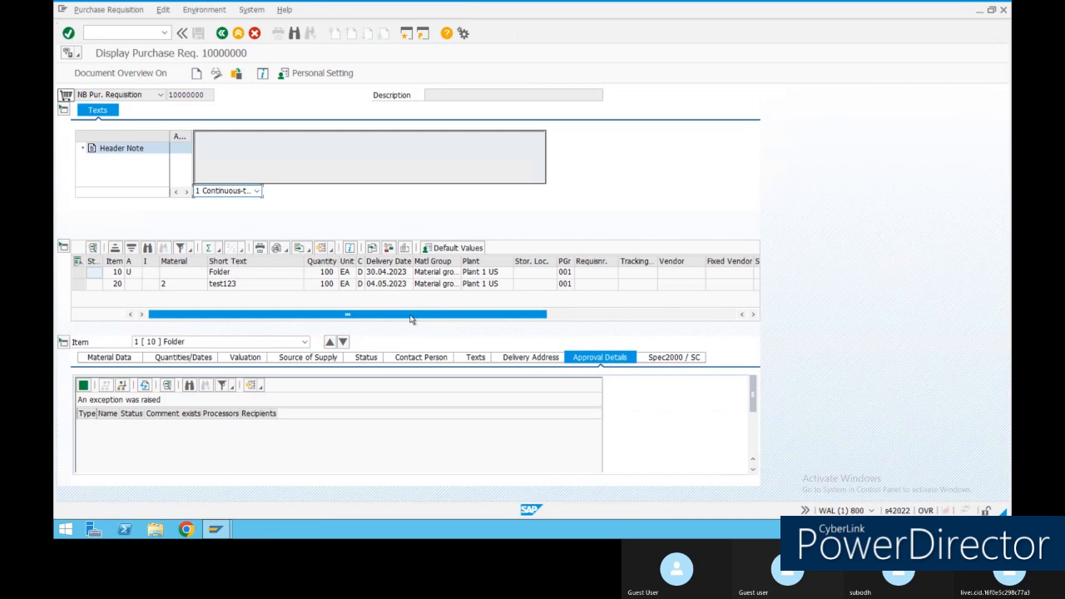
left_click_drag(409, 319, 183, 307)
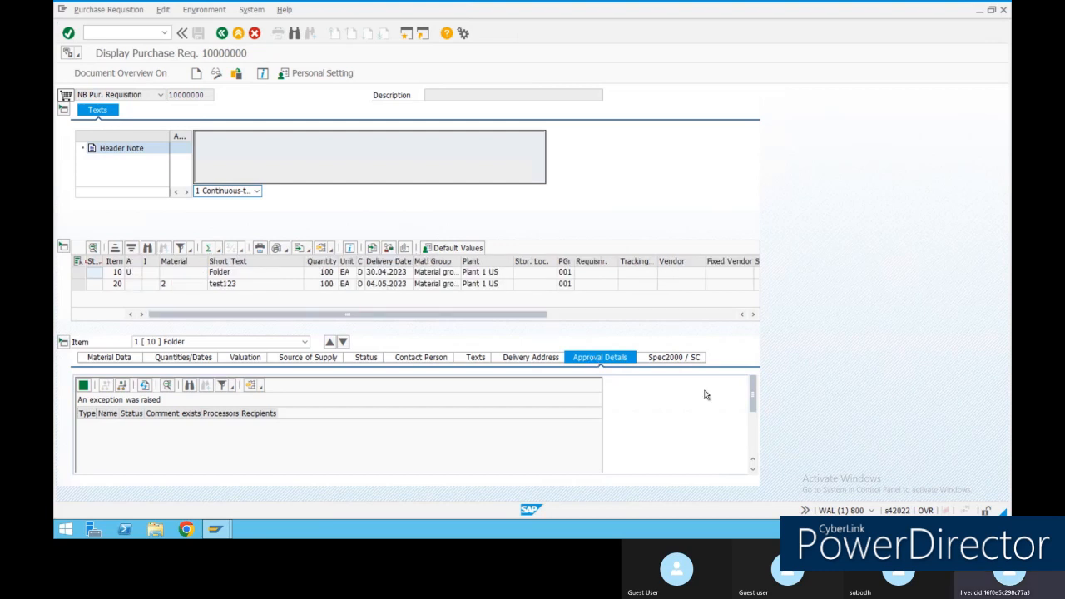
mouse_move(755, 393)
left_mouse_down()
mouse_move(757, 441)
mouse_move(758, 389)
left_mouse_up()
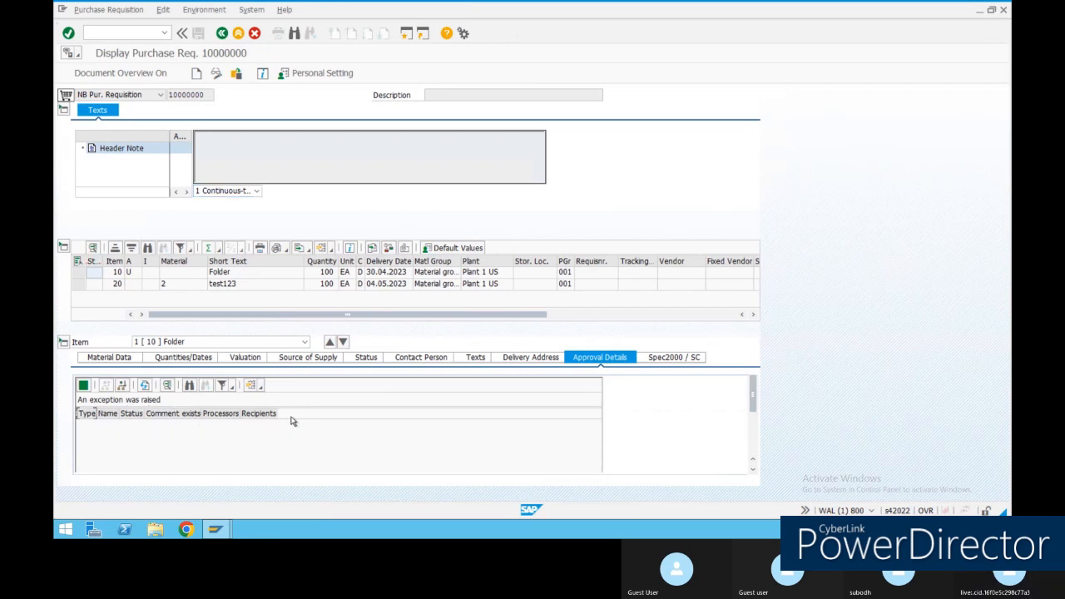
left_click(215, 74)
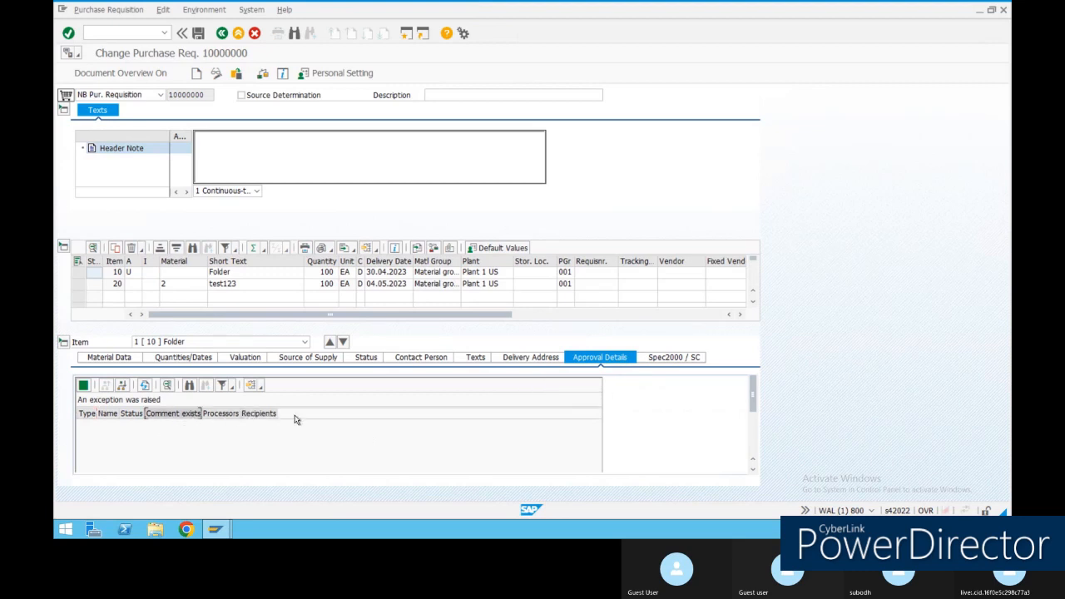
Refresh the approval workflow, check the Spec2000 / SC tab, and open a second SAP session.
left_click(147, 388)
left_click(673, 358)
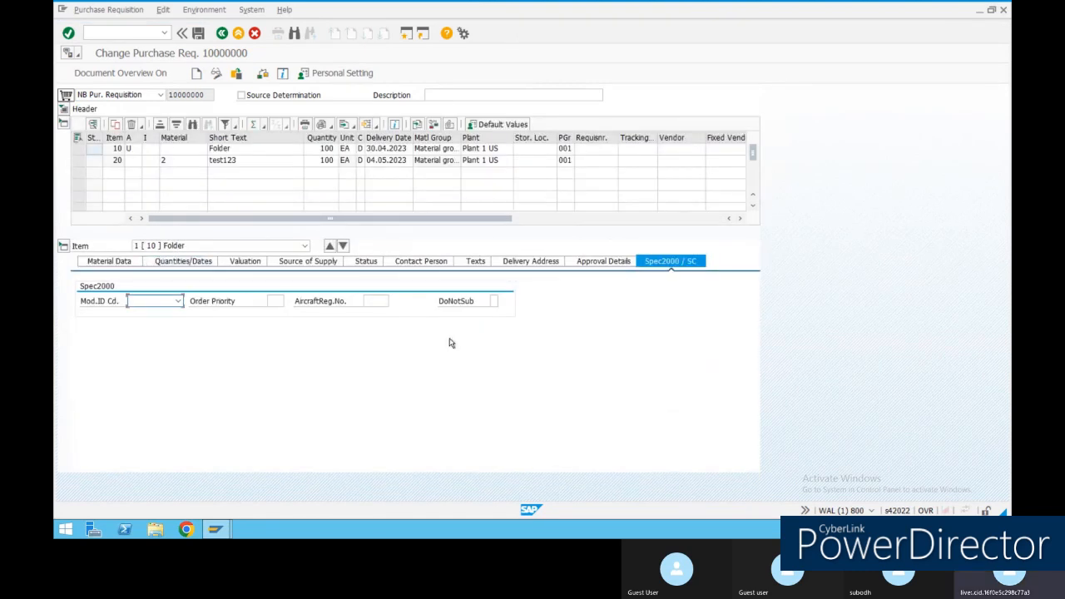
left_click(406, 32)
left_click(165, 33)
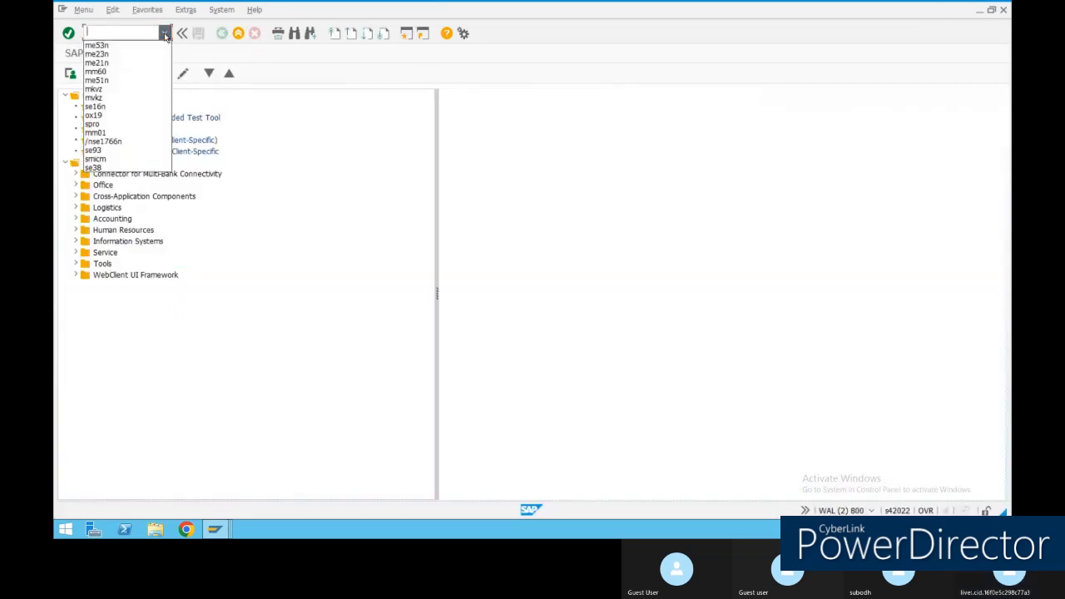
Run me23n and start creating a new purchase order.
left_click(110, 54)
left_click(68, 34)
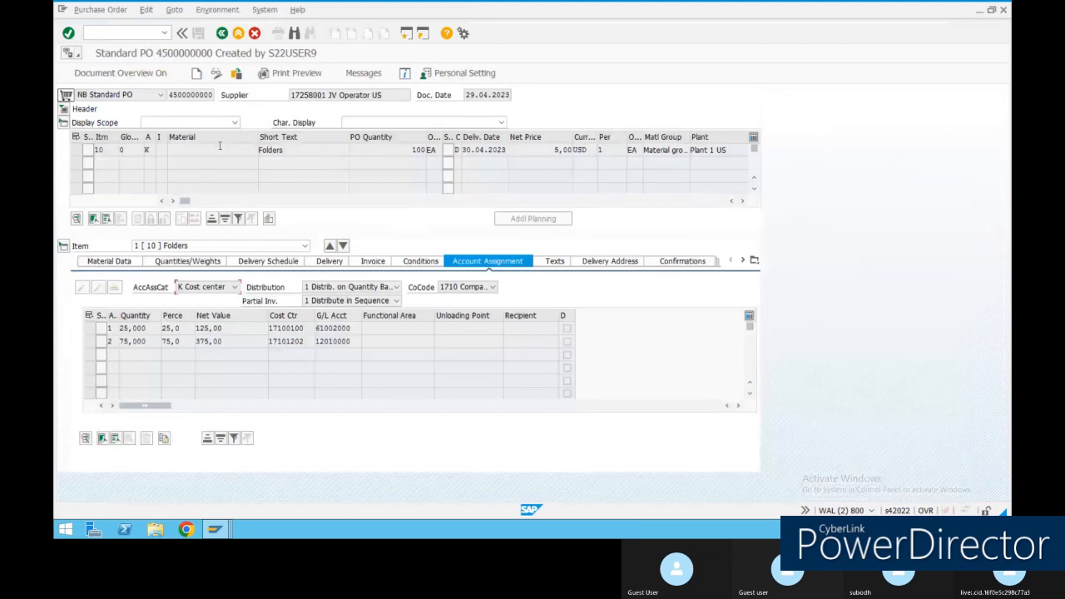
left_click(196, 74)
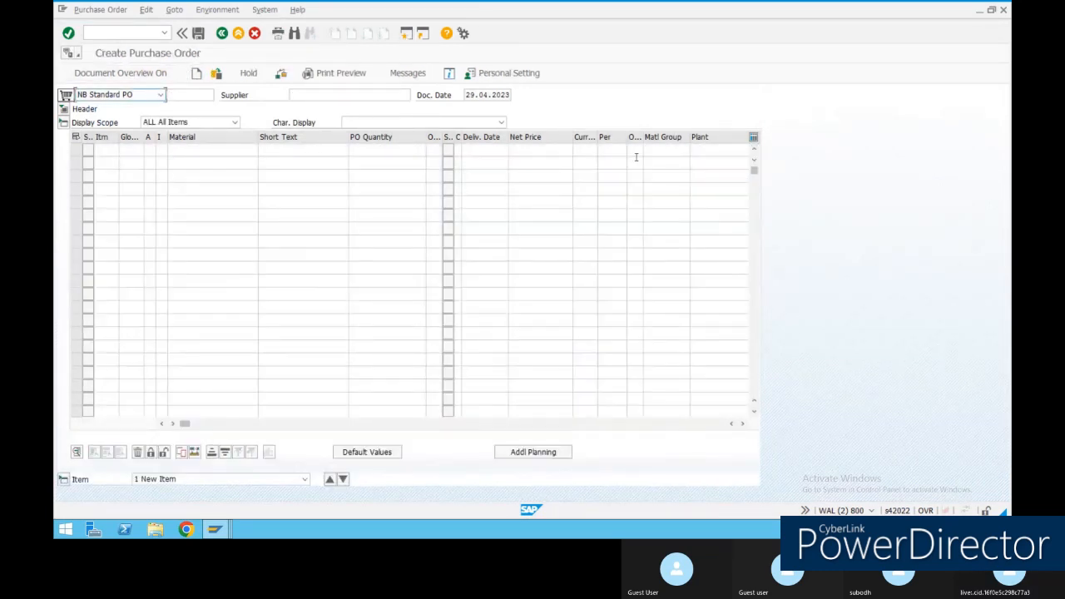
left_click_drag(185, 423, 407, 424)
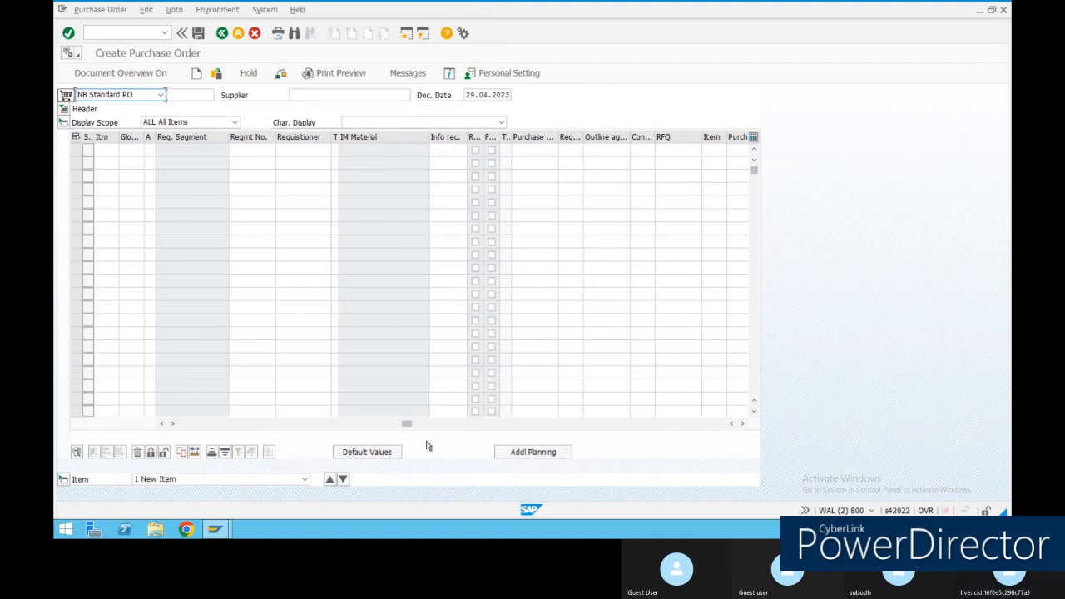
left_click_drag(539, 138, 526, 177)
Reference requisition 10000000 items 10 and 20 in rows 1 and 2 and adopt them.
left_click(535, 151)
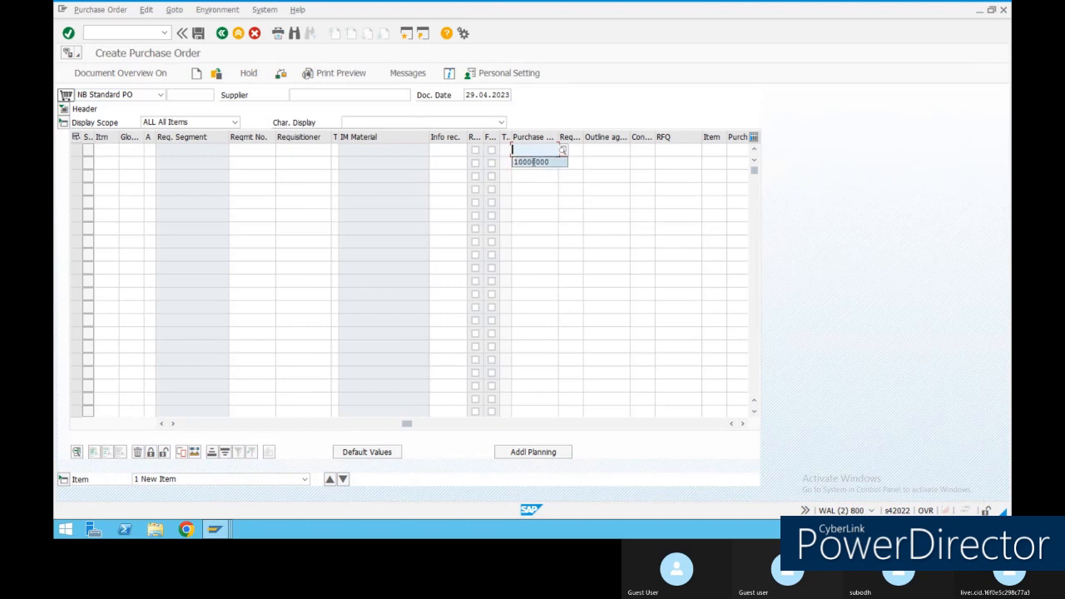
left_click(537, 160)
left_click(571, 151)
left_click(565, 172)
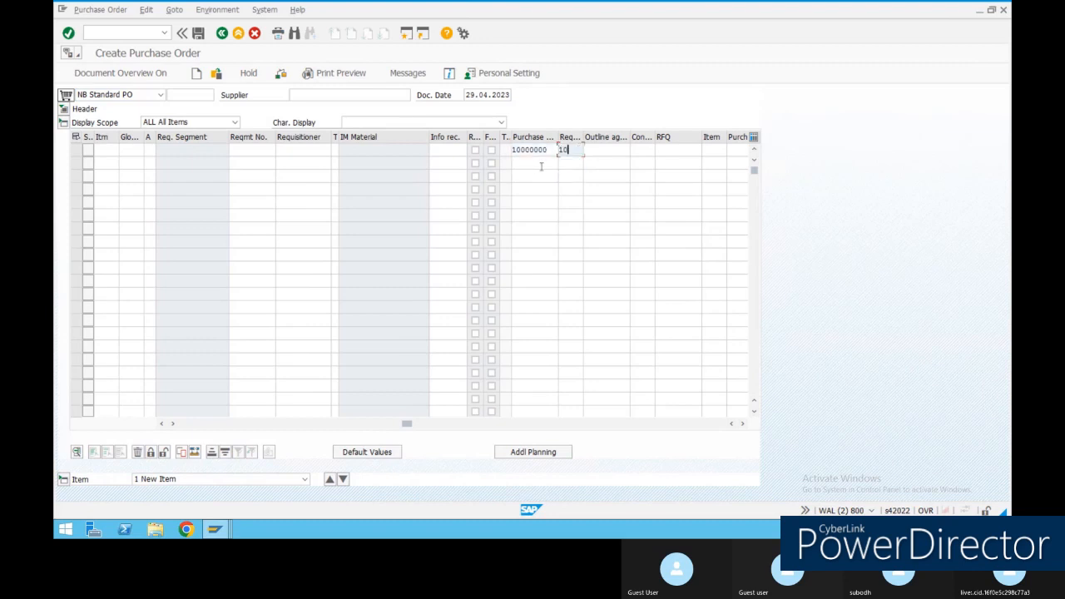
left_click(541, 165)
left_click(535, 176)
left_click(571, 163)
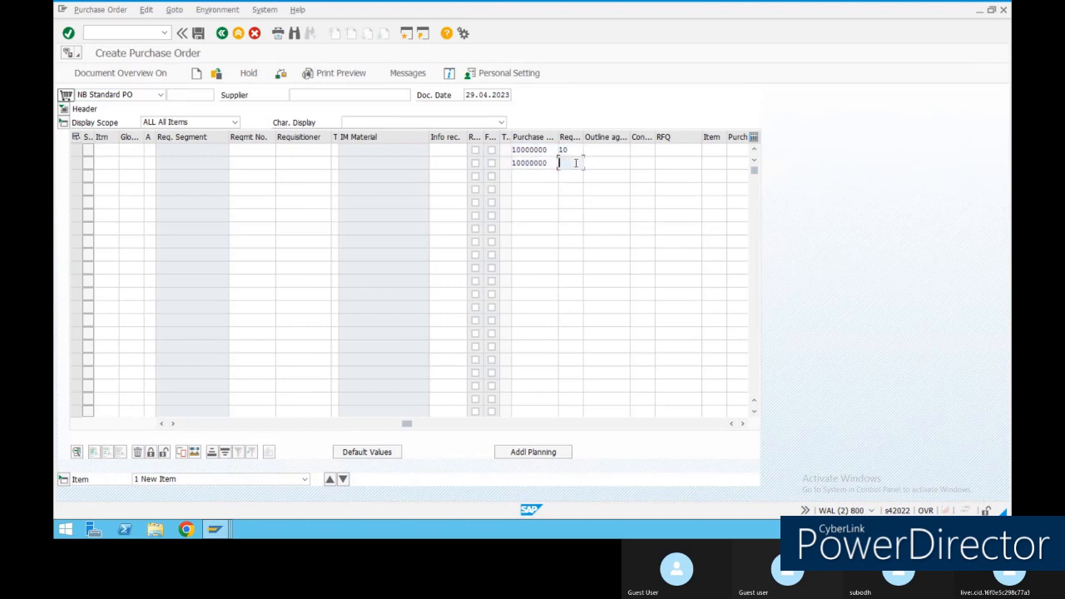
left_click(567, 176)
key("Return")
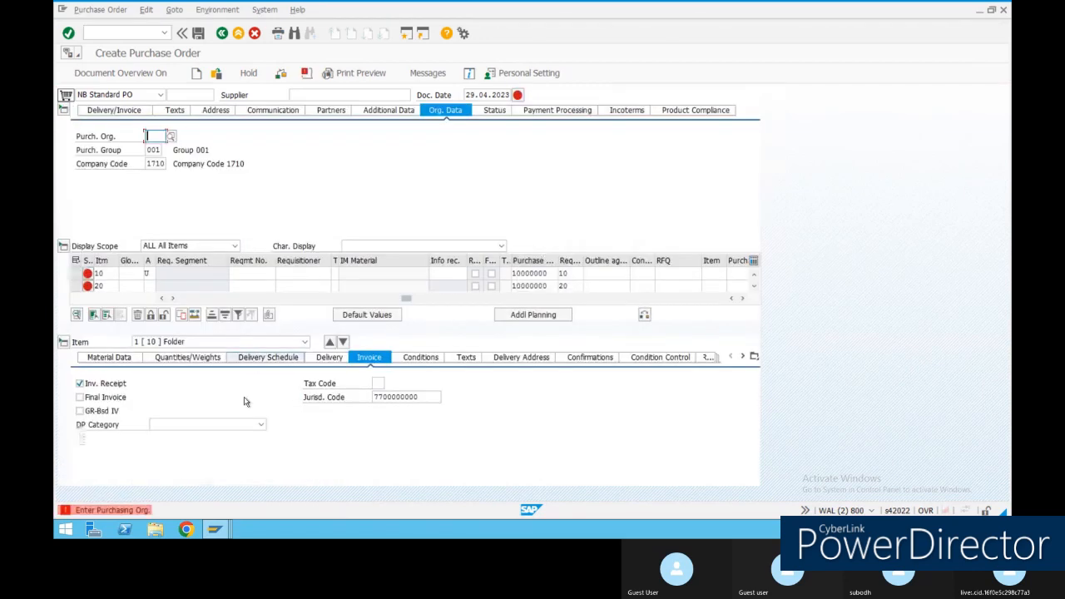
Set purchasing organisation 1710 and supplier 17258001 from the entry history.
left_click(158, 139)
left_click(162, 152)
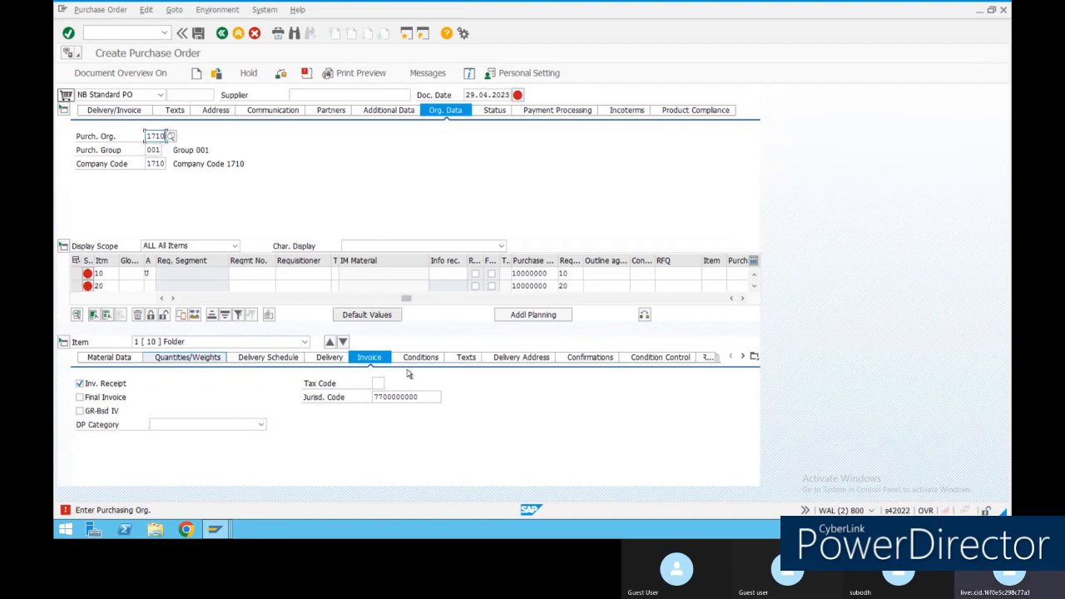
key("Return")
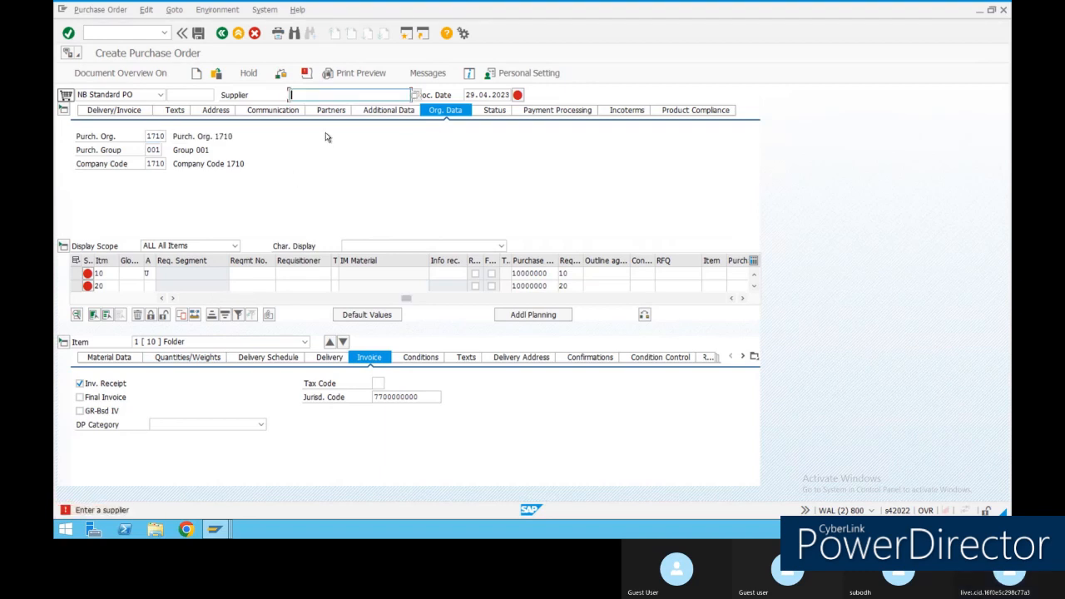
key("space")
left_click(308, 106)
key("Return")
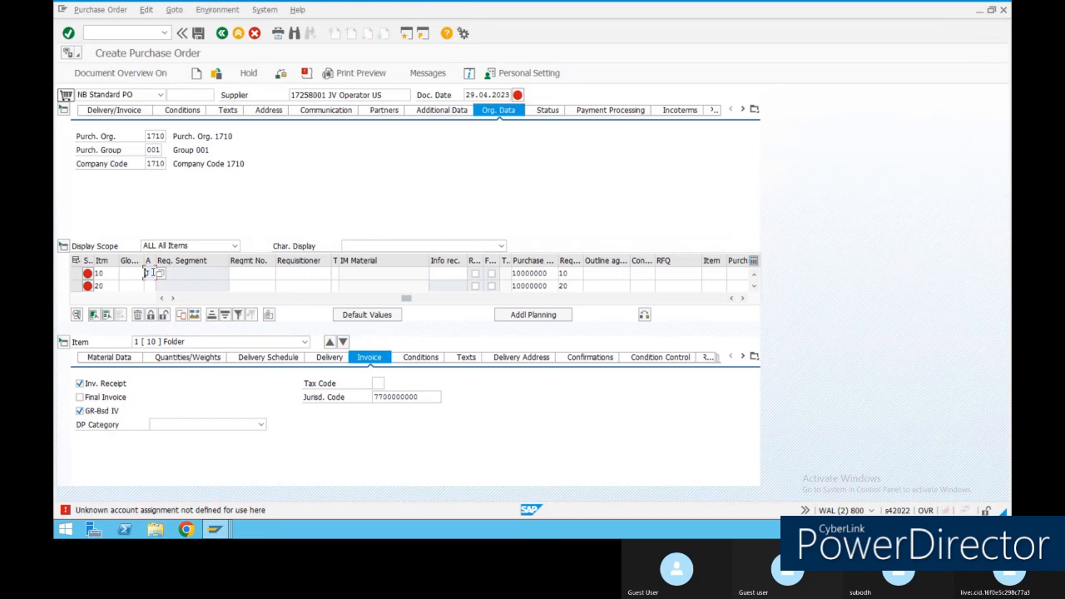
Give item 10 account assignment K with G/L 61002000 and cost center 17100100.
type("K")
key("Return")
left_click(178, 316)
left_click(167, 328)
left_click(168, 329)
left_click(164, 341)
key("Return")
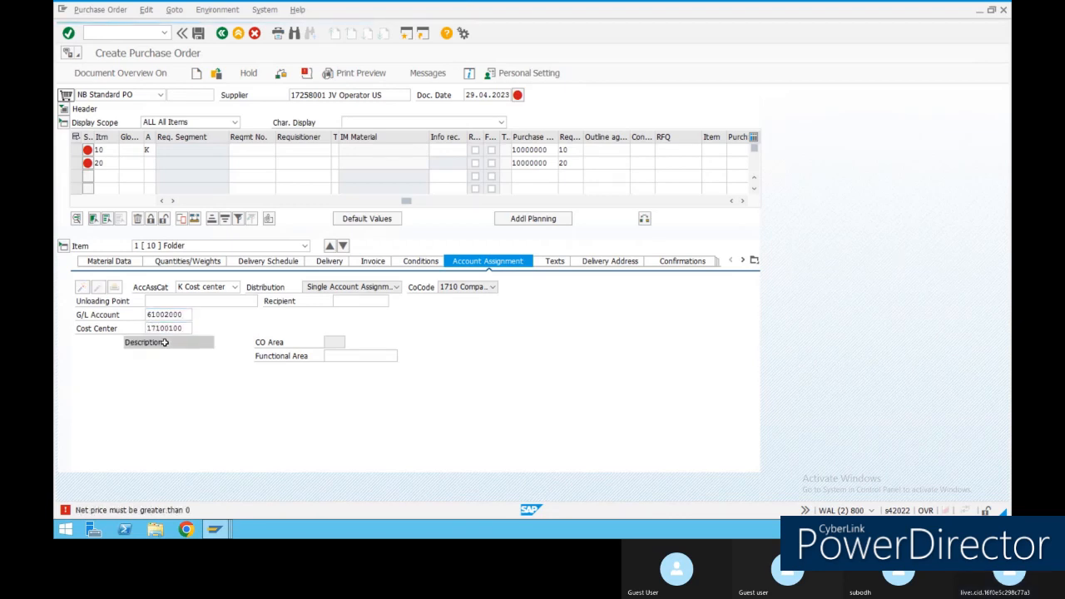
Enter item 20's manual gross price and exit the requisition change session to free its lock.
left_click(263, 356)
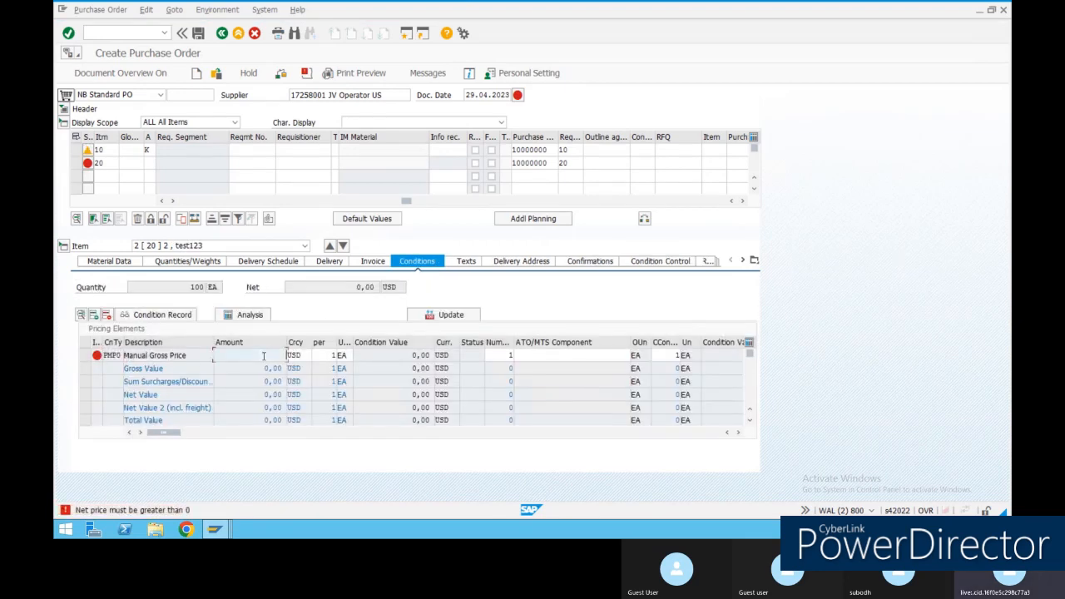
key("Return")
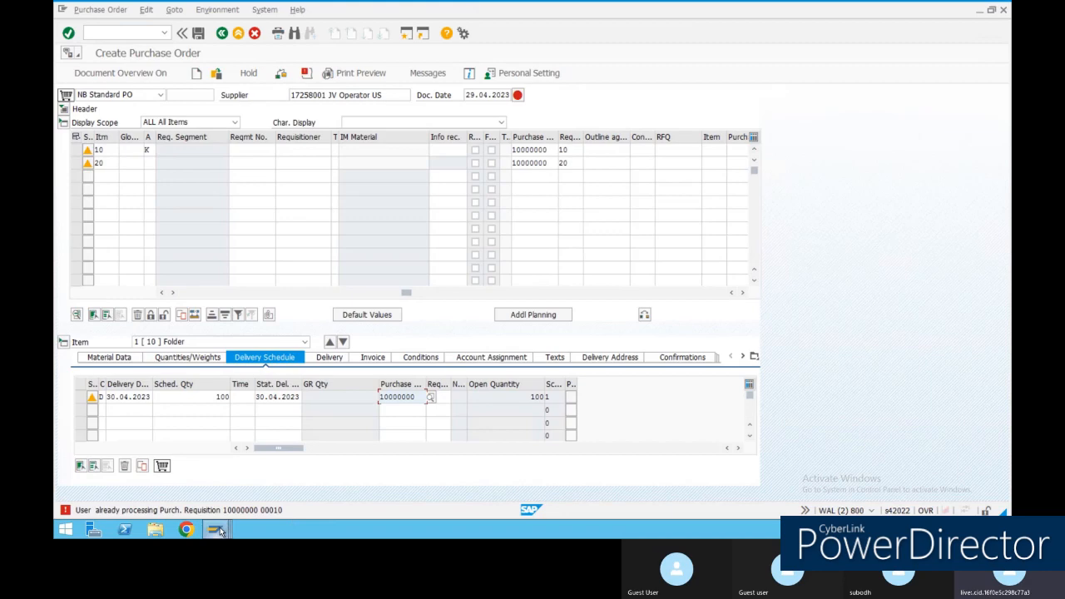
mouse_move(218, 531)
left_click(258, 485)
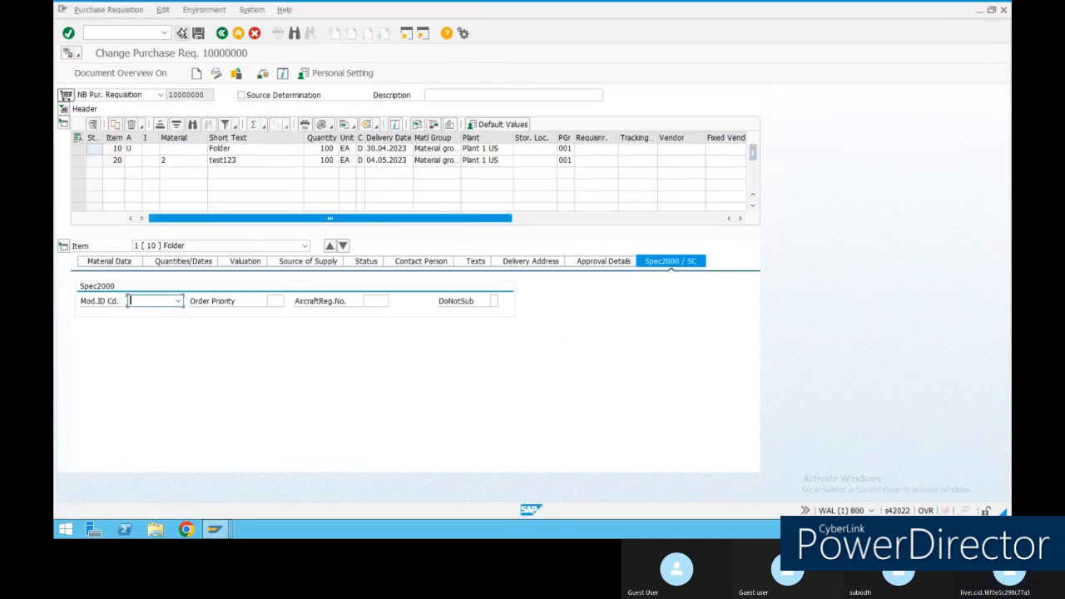
left_click(238, 34)
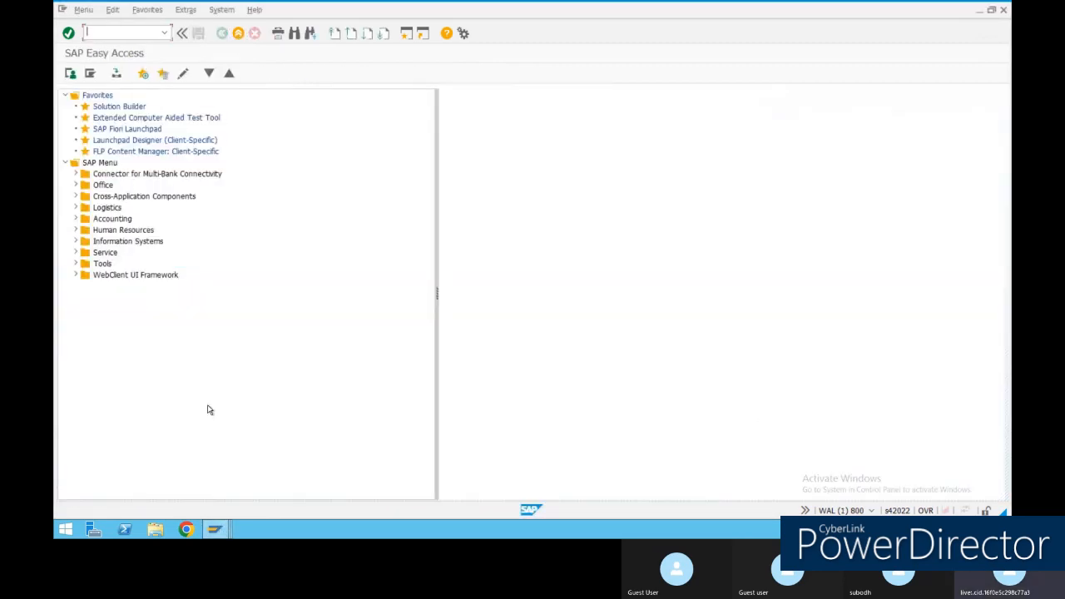
Check the purchase order and read the long text of the requisition approval error.
mouse_move(217, 530)
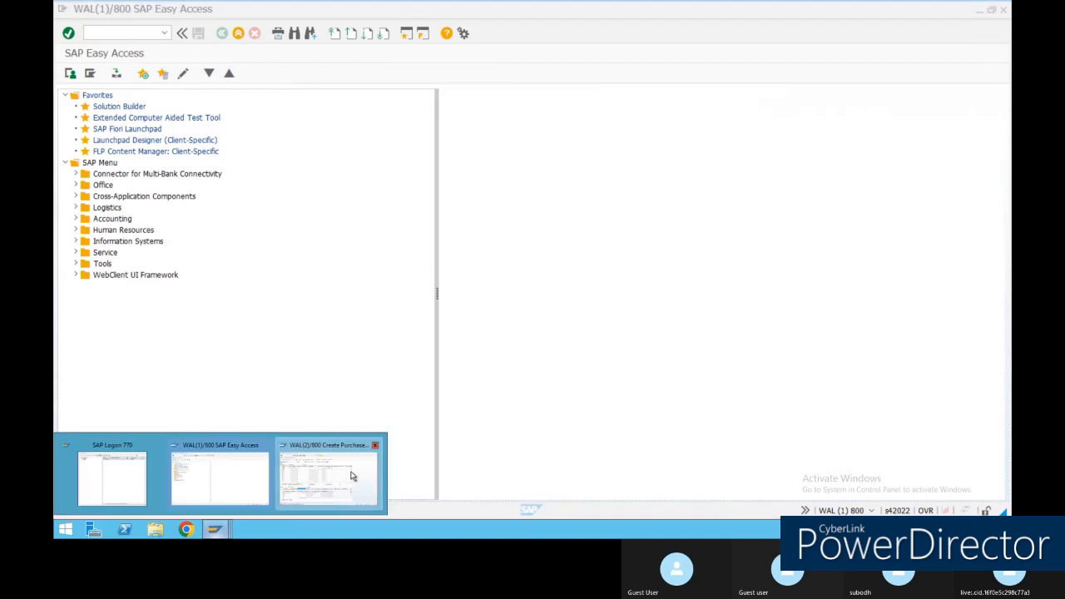
left_click(349, 475)
left_click(281, 76)
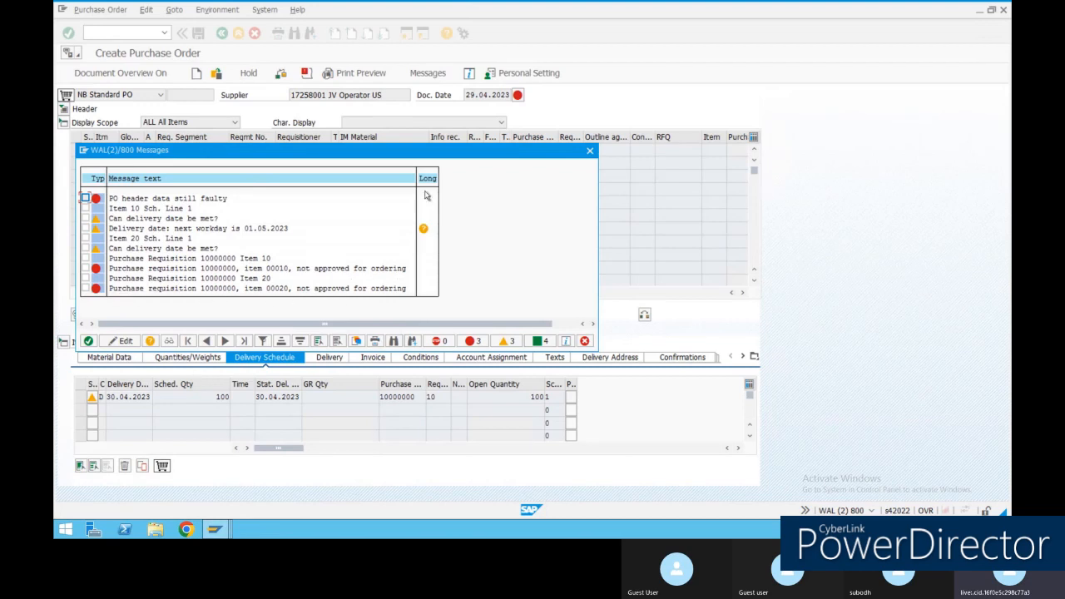
left_click(590, 151)
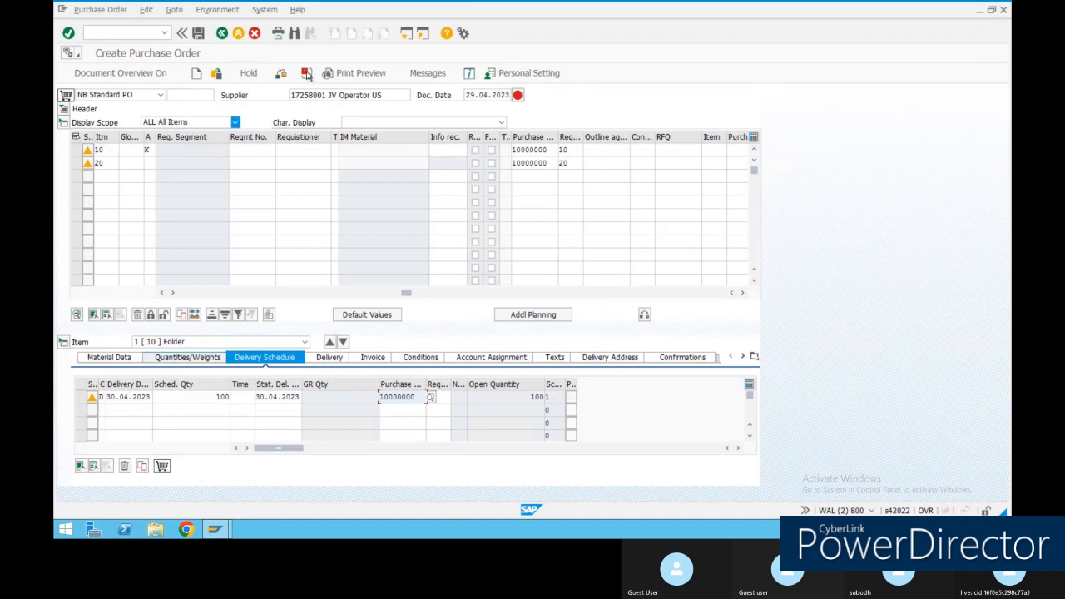
left_click(518, 95)
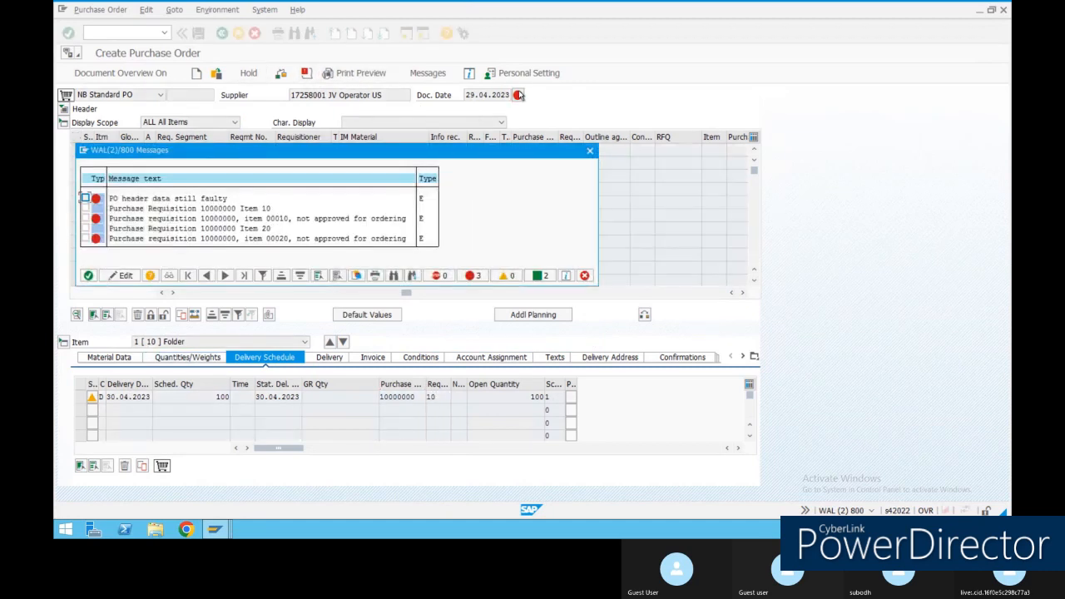
double_click(420, 218)
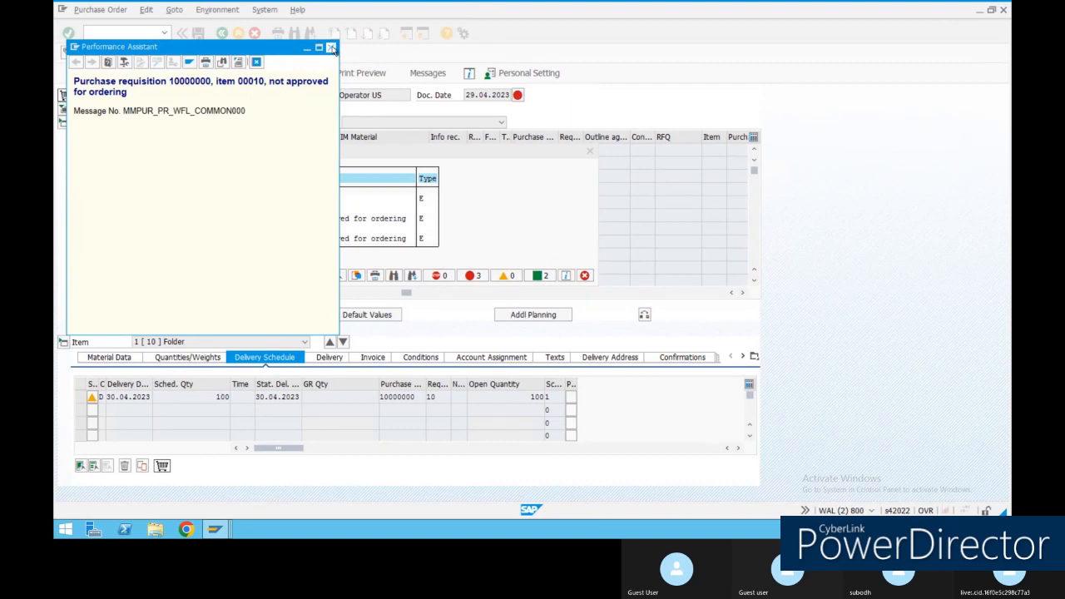
left_click(331, 48)
left_click(589, 150)
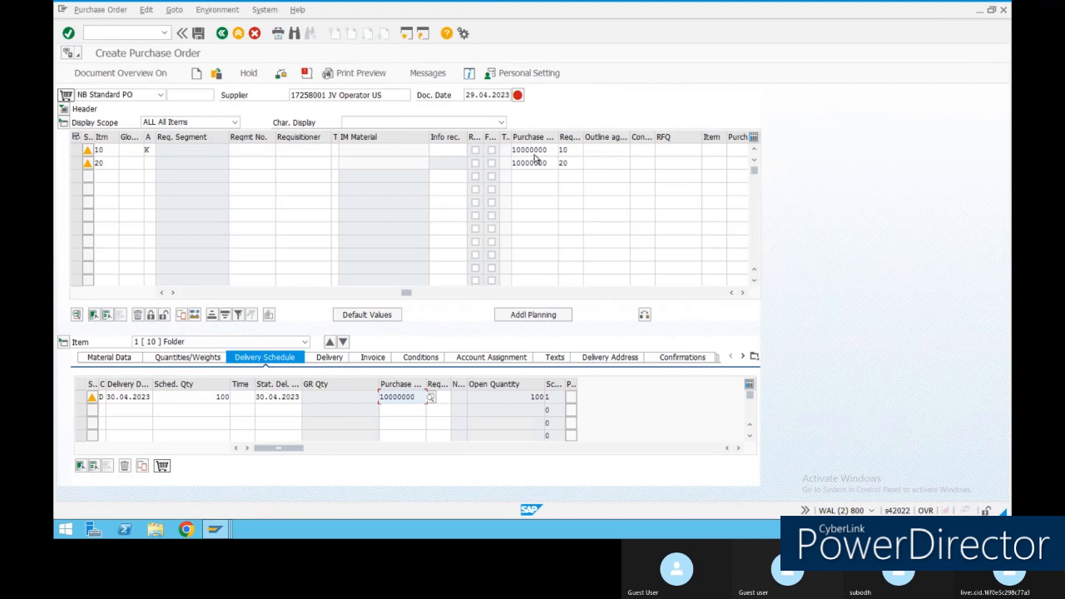
double_click(535, 150)
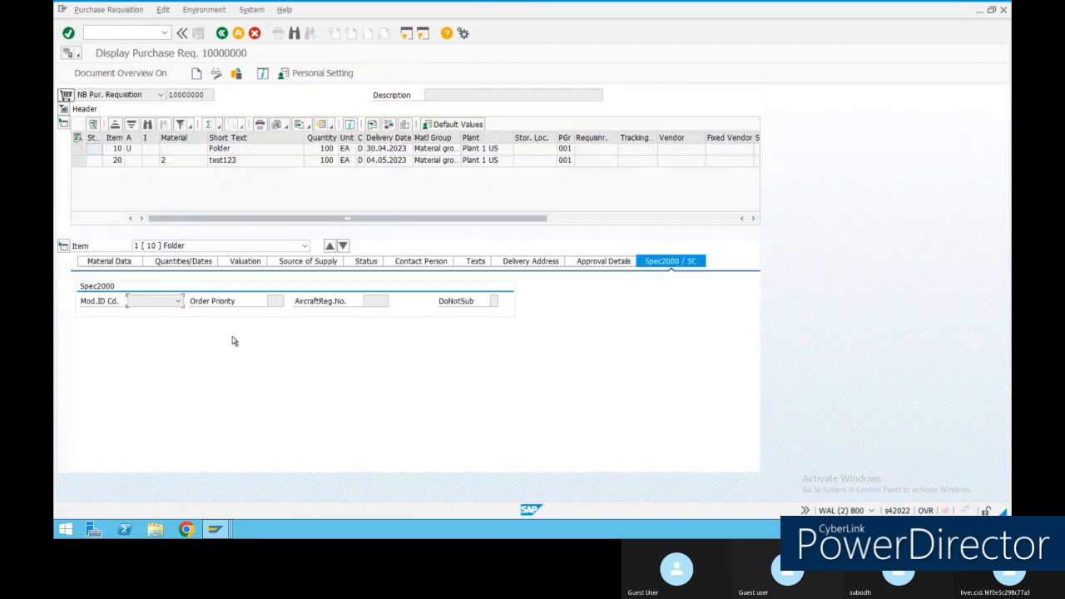
Browse requisition item 10's material, quantities/dates, valuation, source of supply and status tabs.
left_click(117, 263)
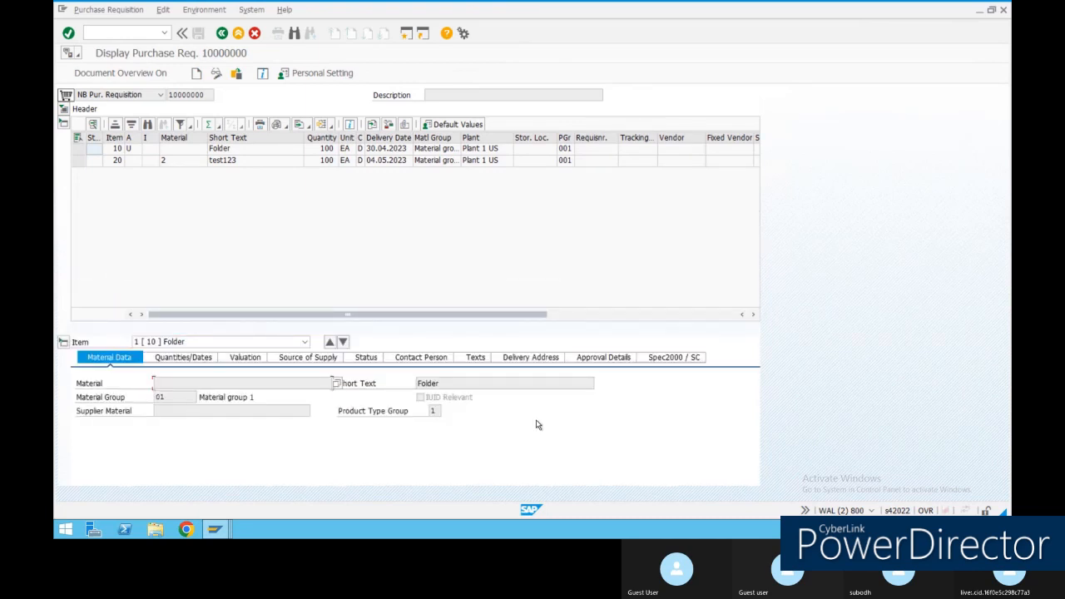
left_click(193, 360)
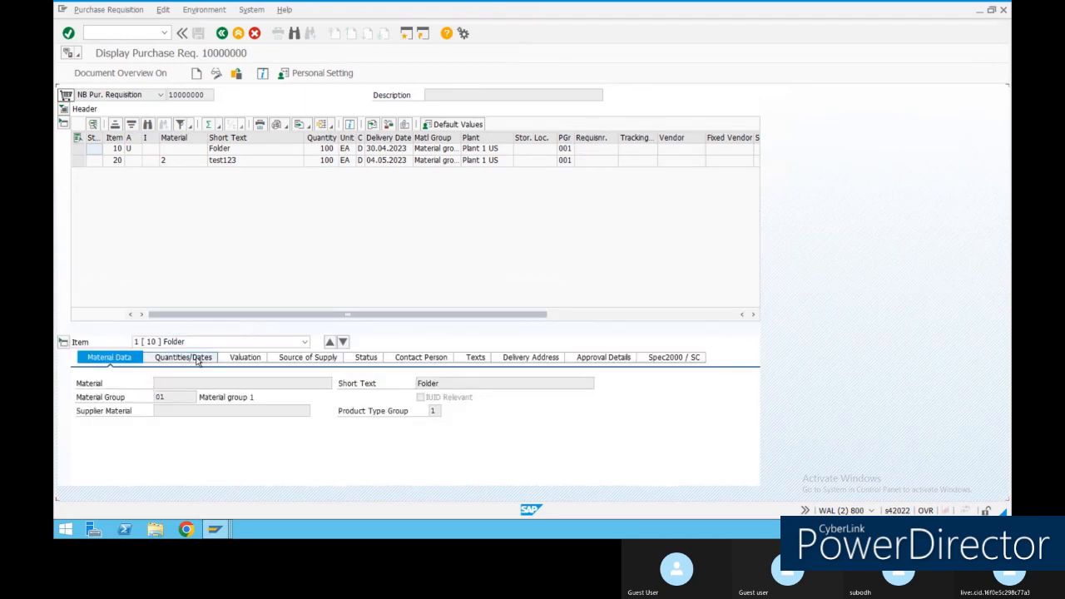
left_click(245, 359)
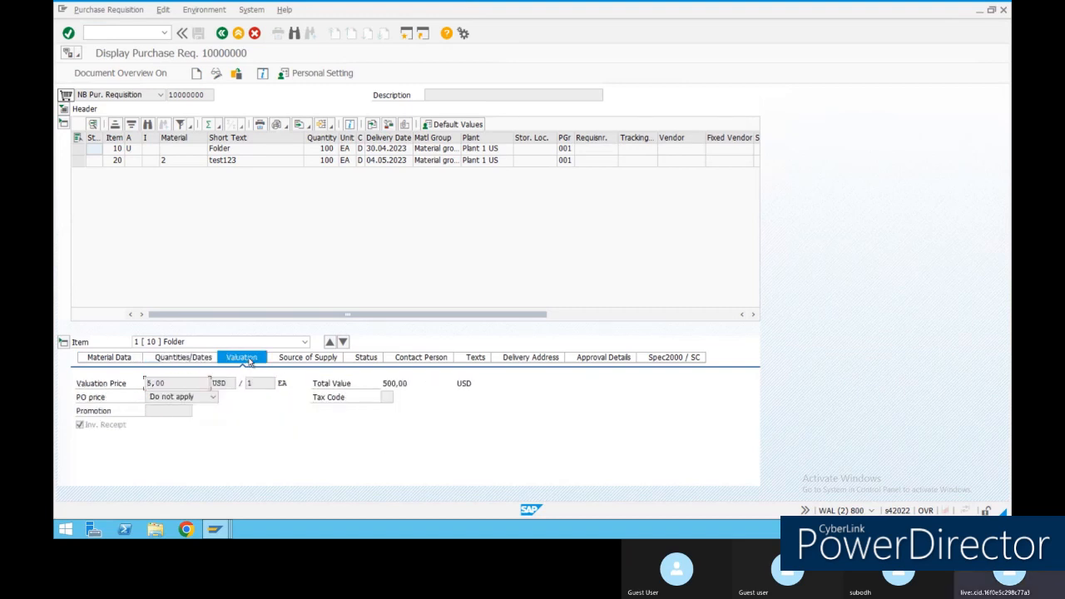
left_click(313, 360)
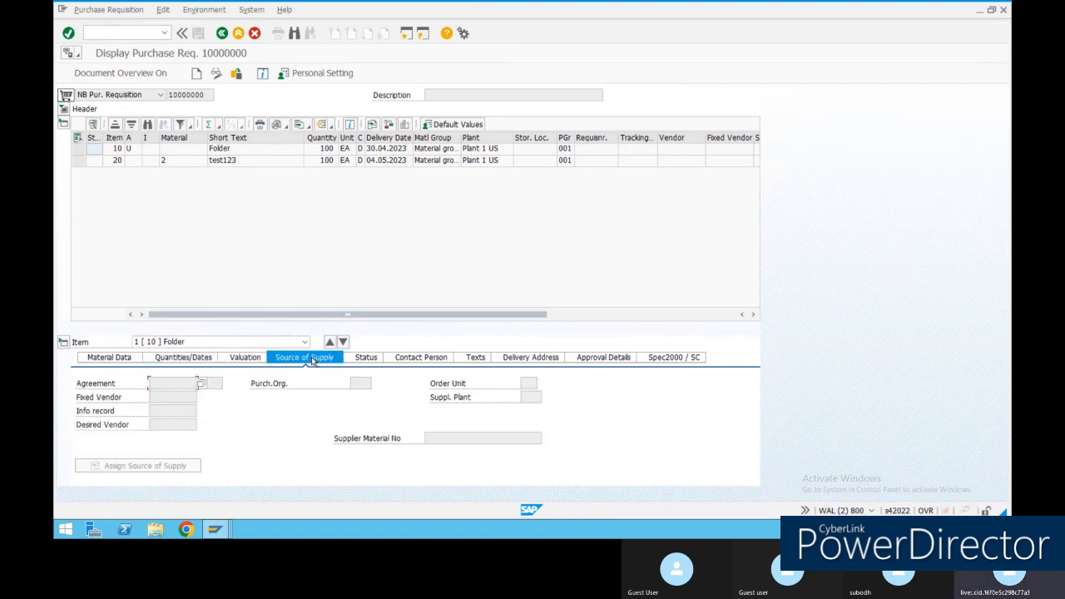
left_click(366, 360)
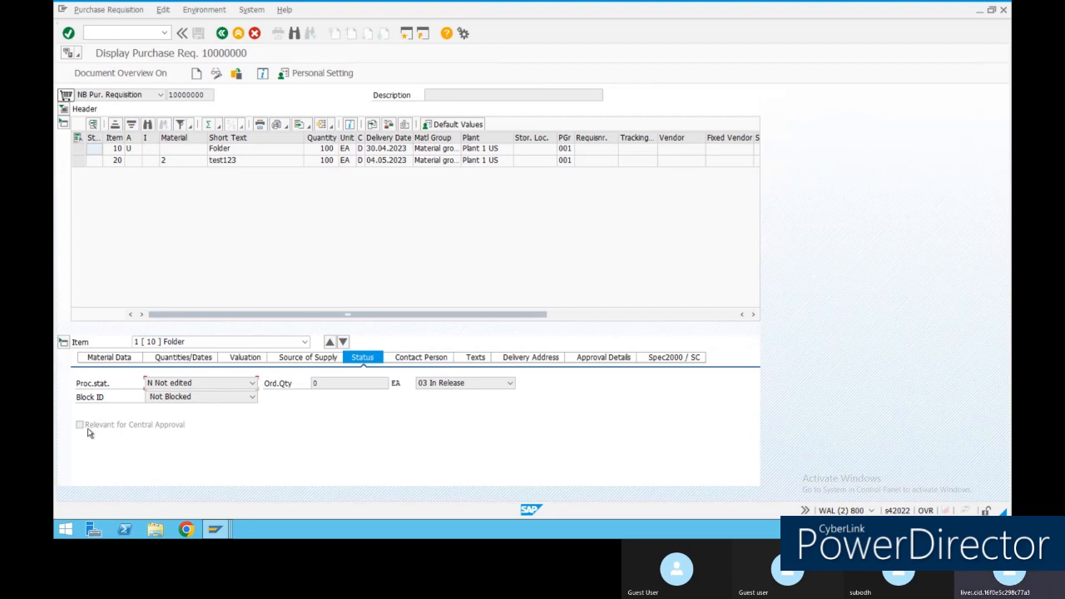
Confirm item 10's release status is 03 In Release, then go back to the purchase order.
left_click(477, 385)
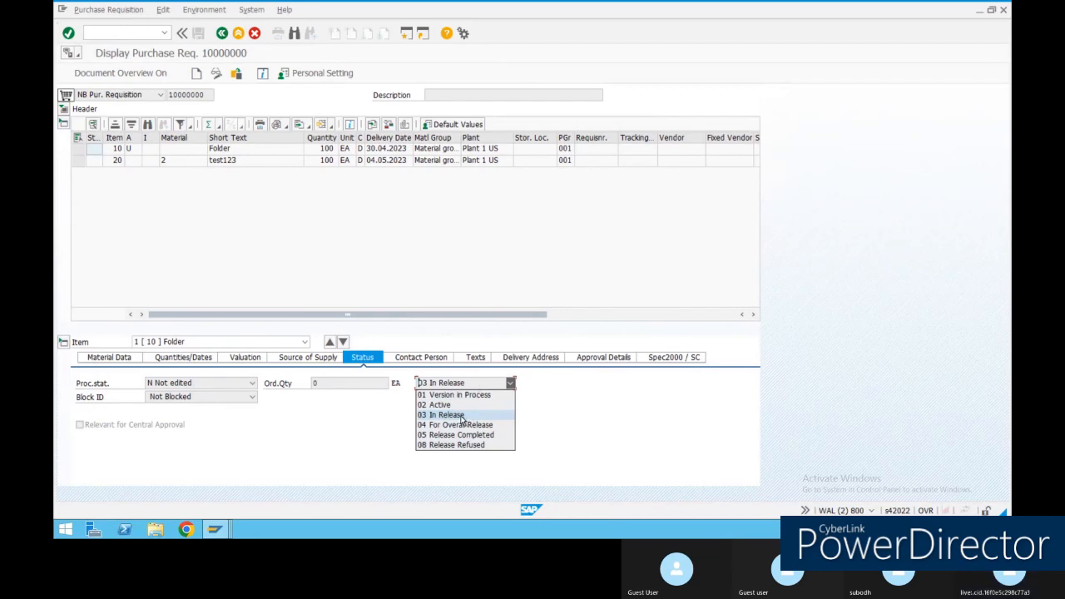
left_click(397, 424)
left_click(466, 386)
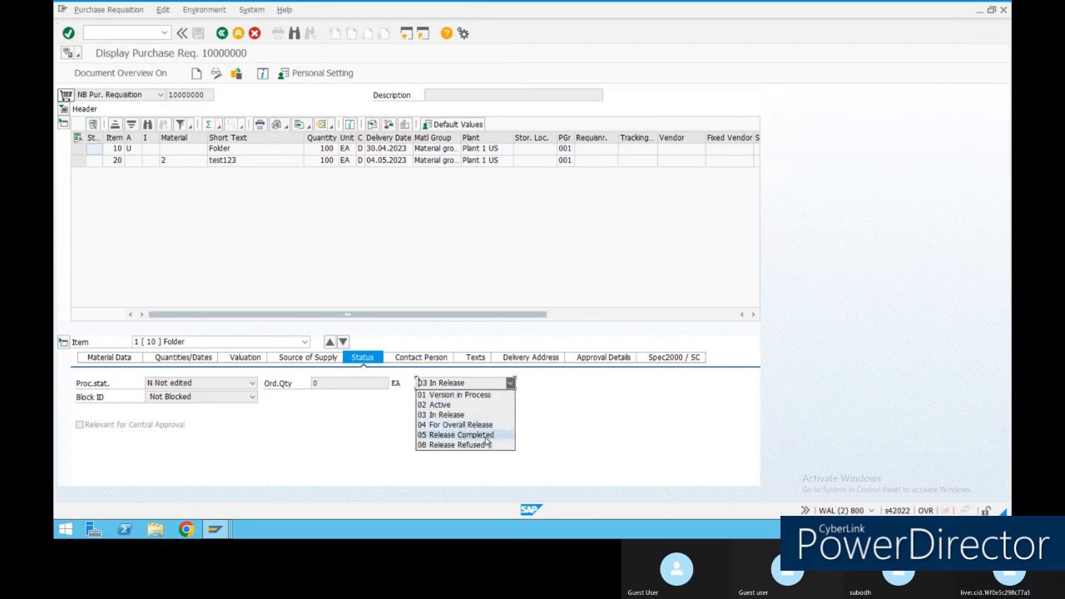
left_click(557, 443)
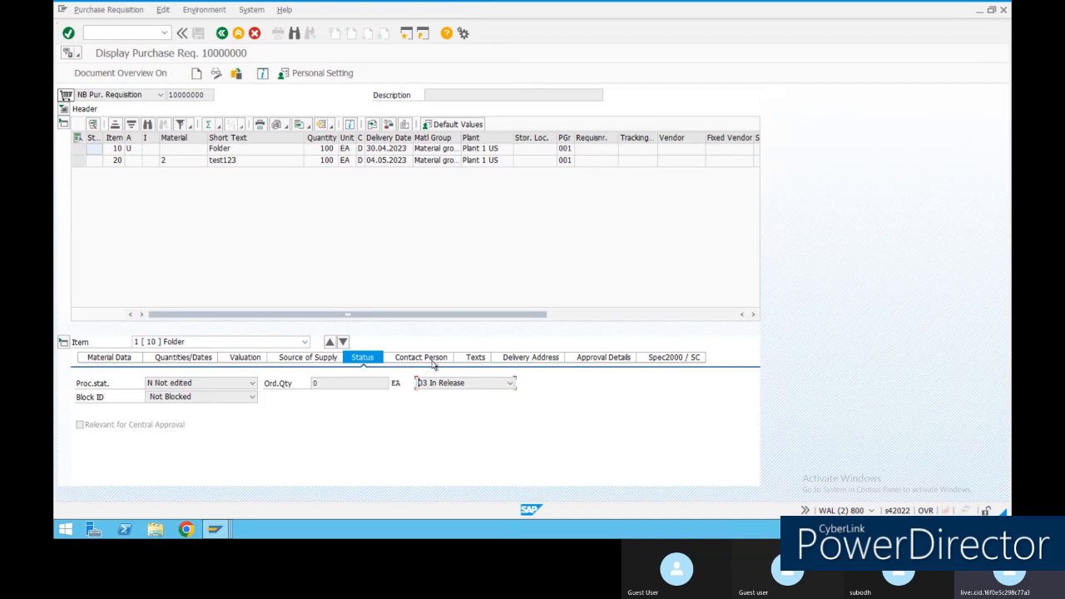
left_click(456, 385)
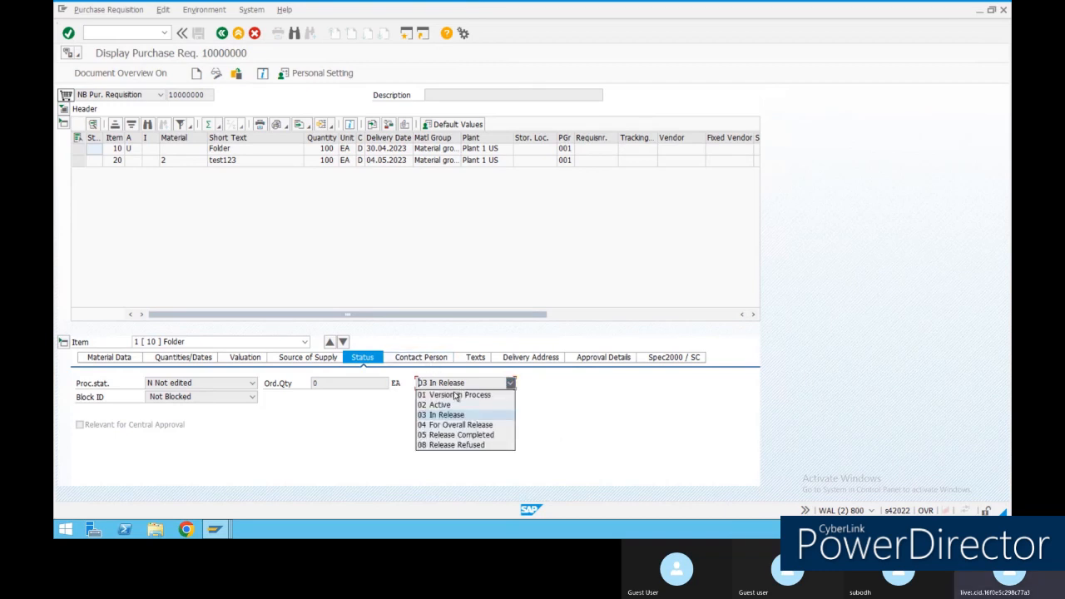
left_click(619, 429)
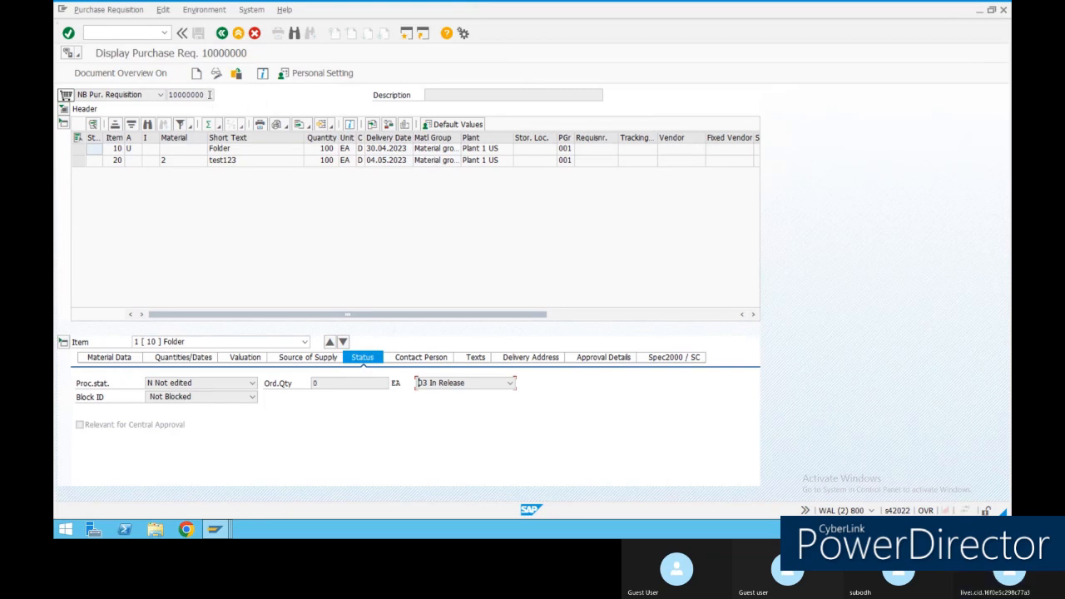
left_click(221, 33)
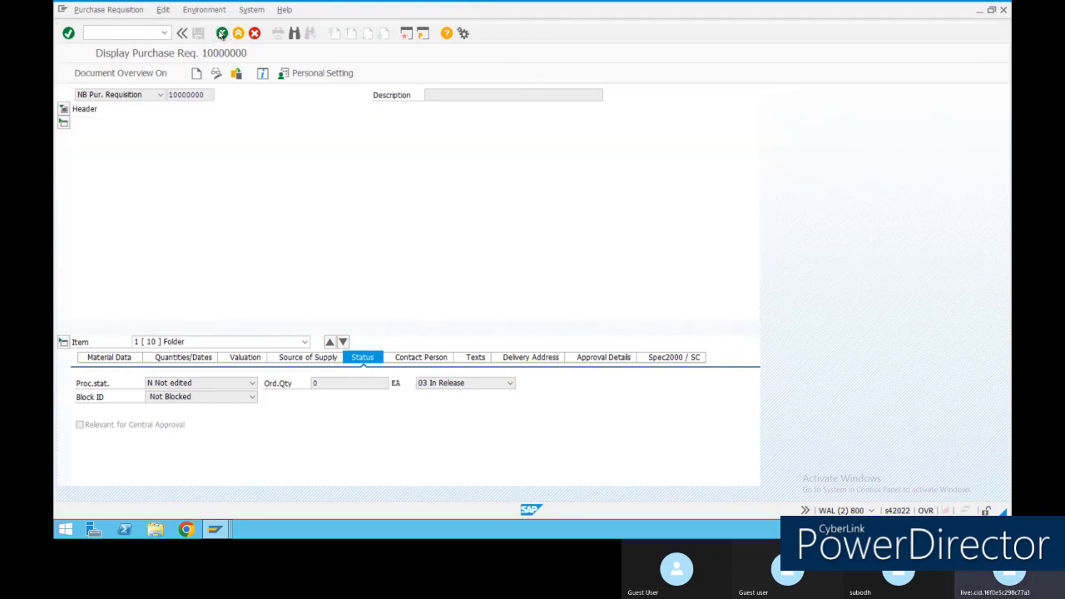
In the Easy Access session, run ME52N for requisition 10000000.
left_click(219, 531)
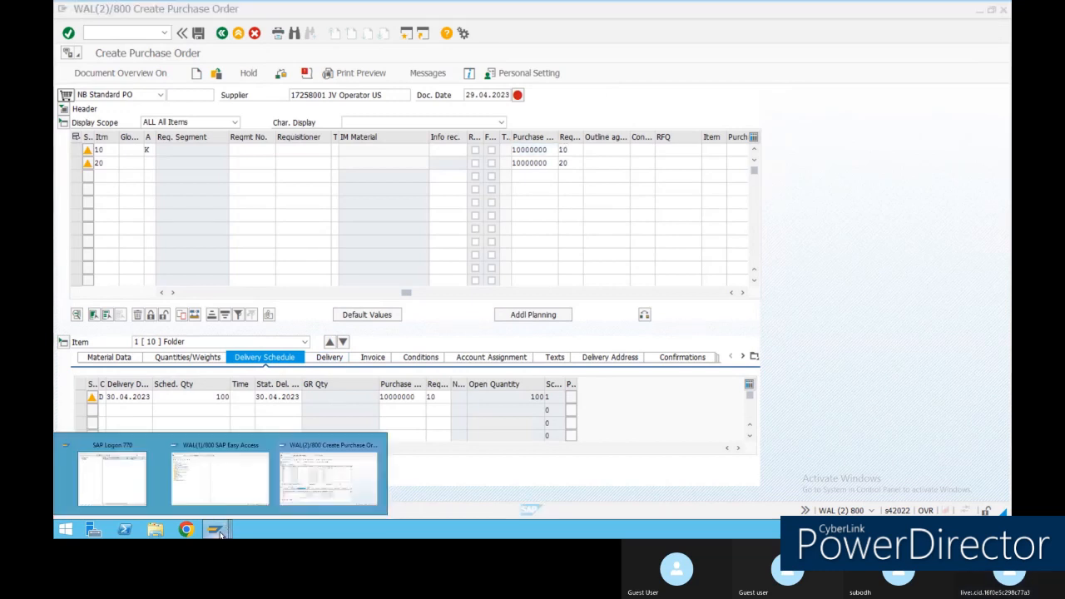
left_click(349, 488)
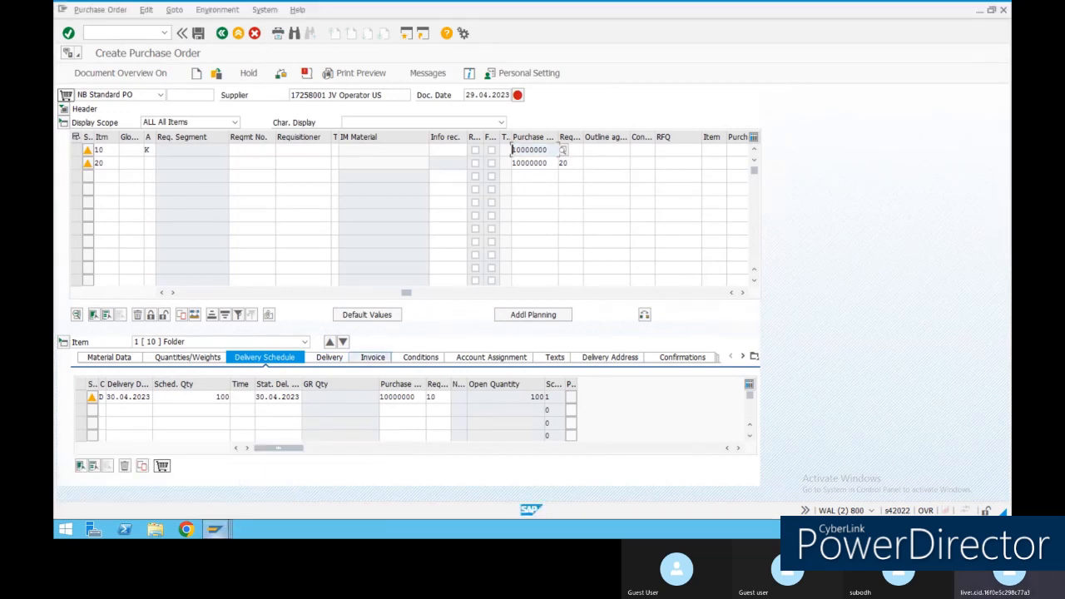
left_click(215, 530)
left_click(208, 483)
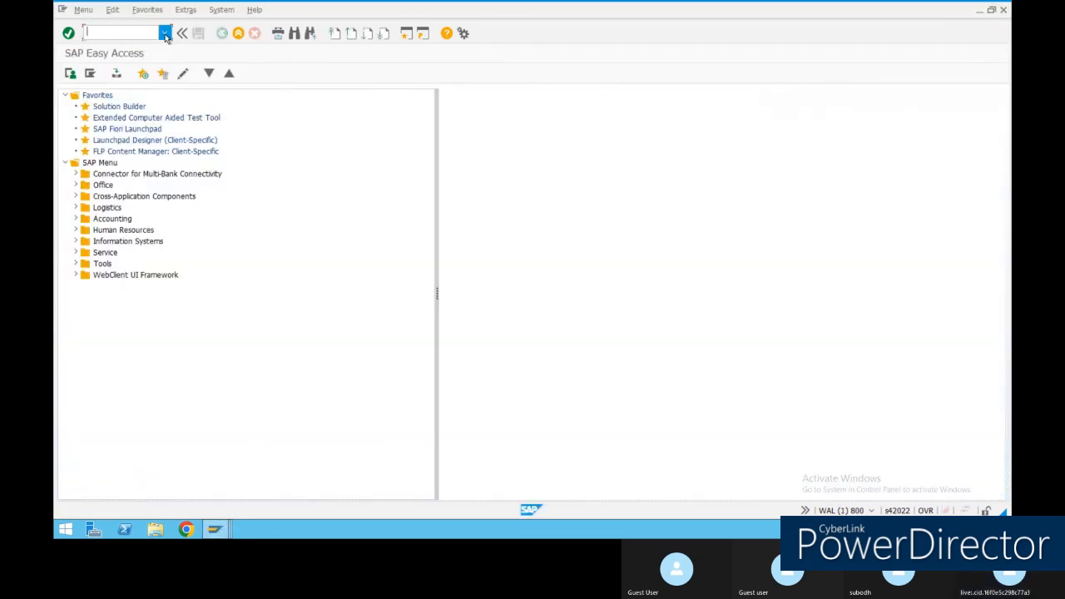
left_click(164, 32)
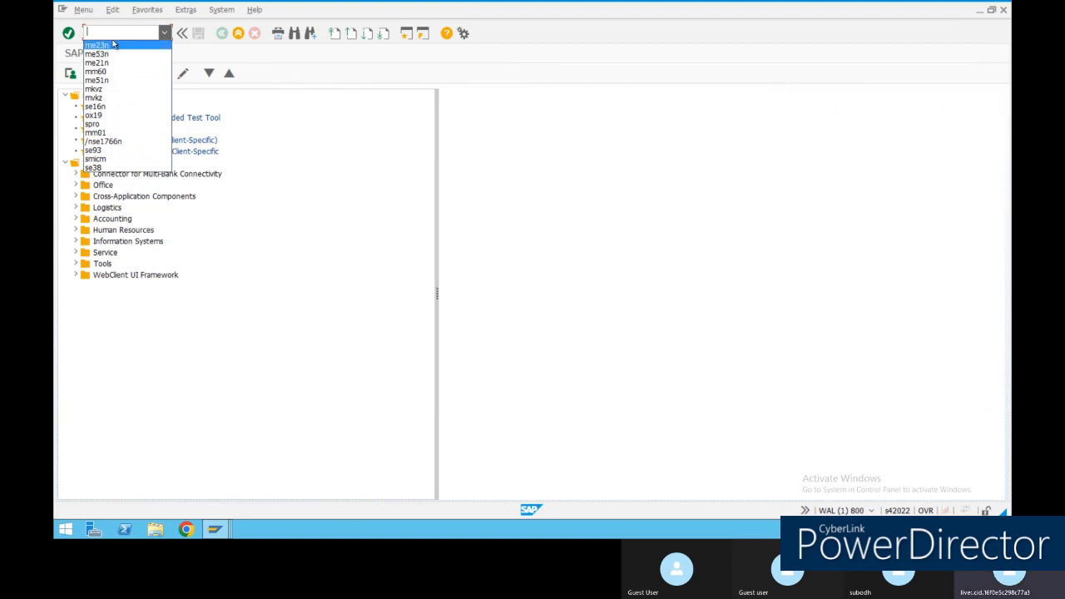
left_click(110, 45)
left_click_drag(100, 32, 166, 34)
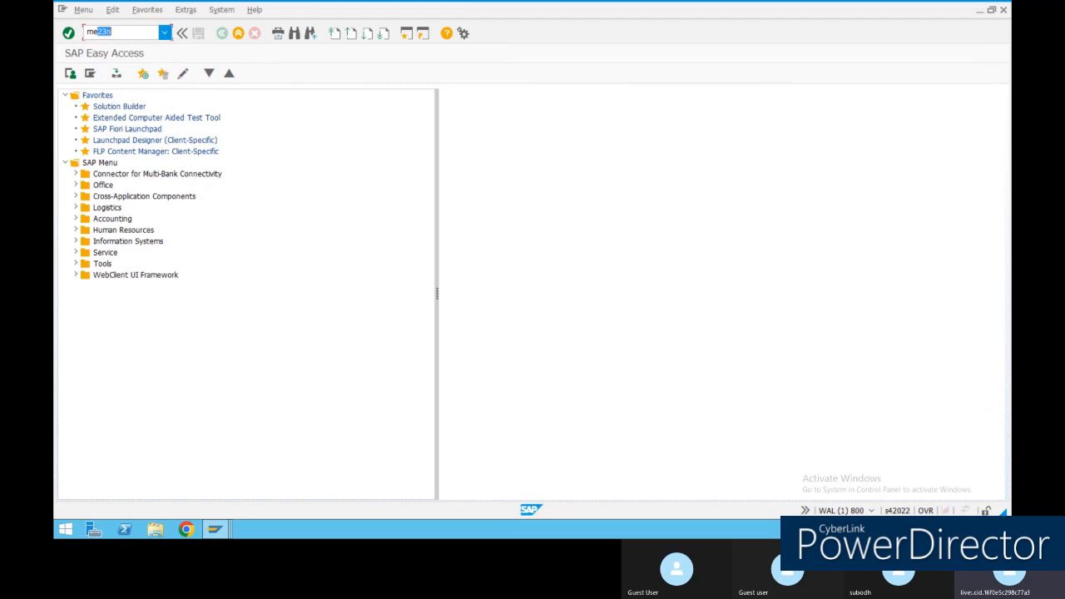
type("52n")
key("Return")
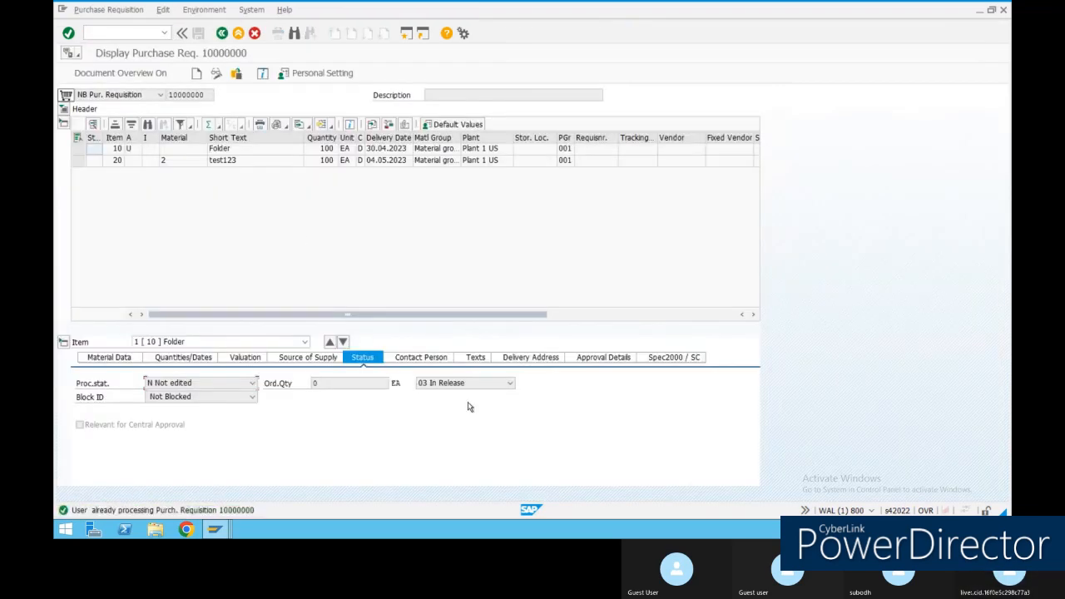
Confirm item 10's release status is 03 In Release, then return to the purchase order.
left_click(473, 385)
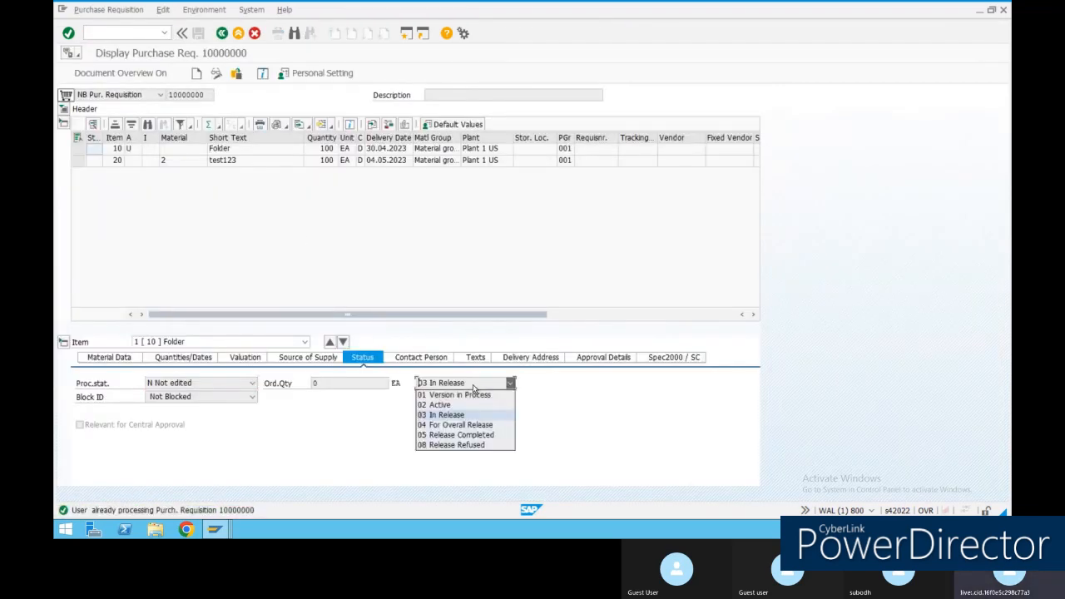
left_click(454, 436)
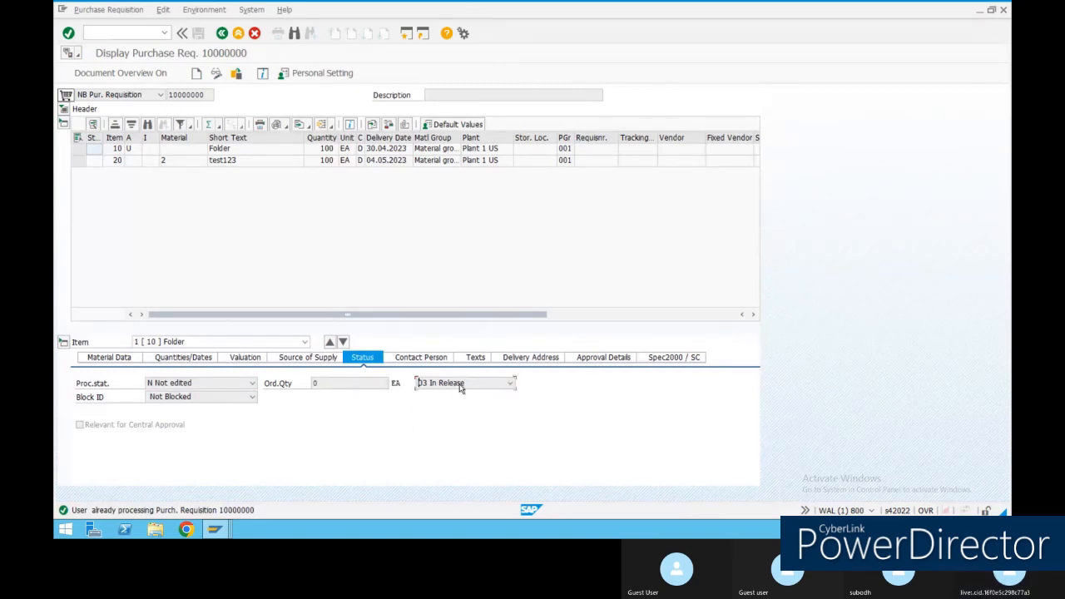
left_click(508, 383)
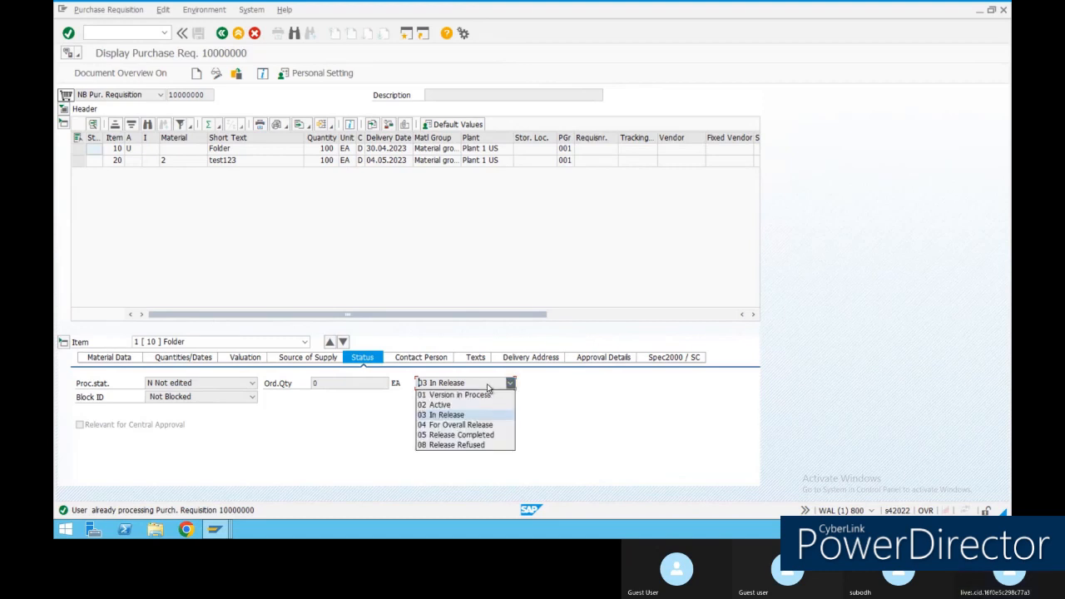
left_click(450, 436)
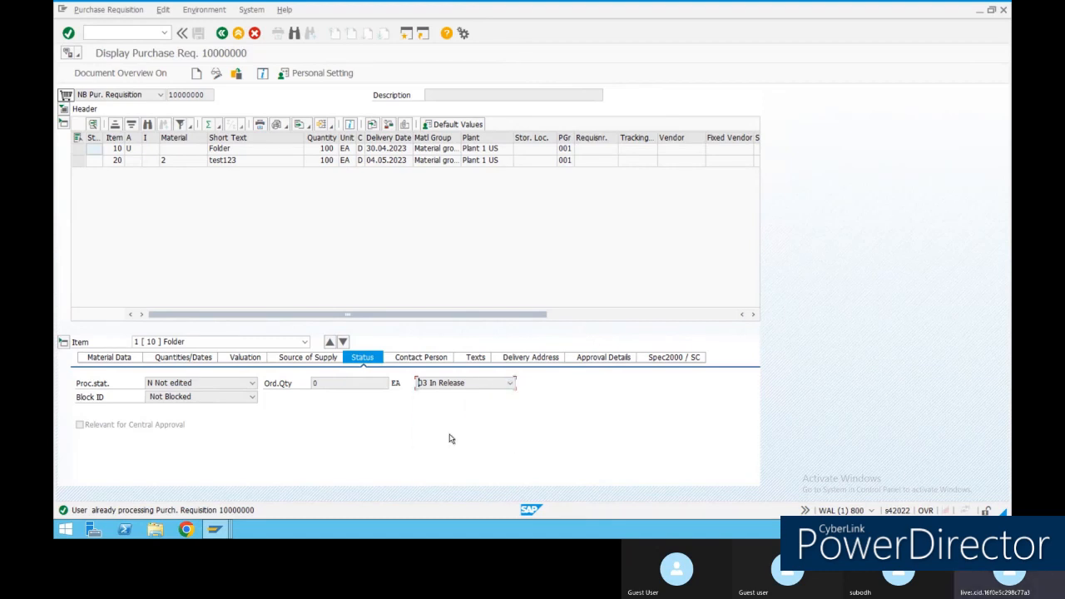
left_click(146, 426)
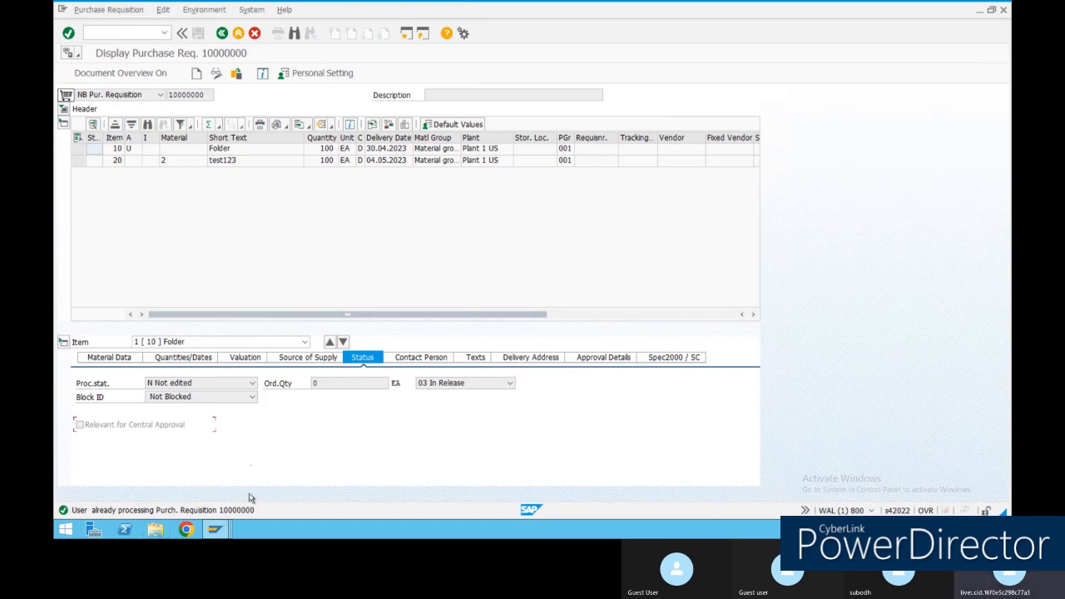
left_click(215, 529)
left_click(352, 480)
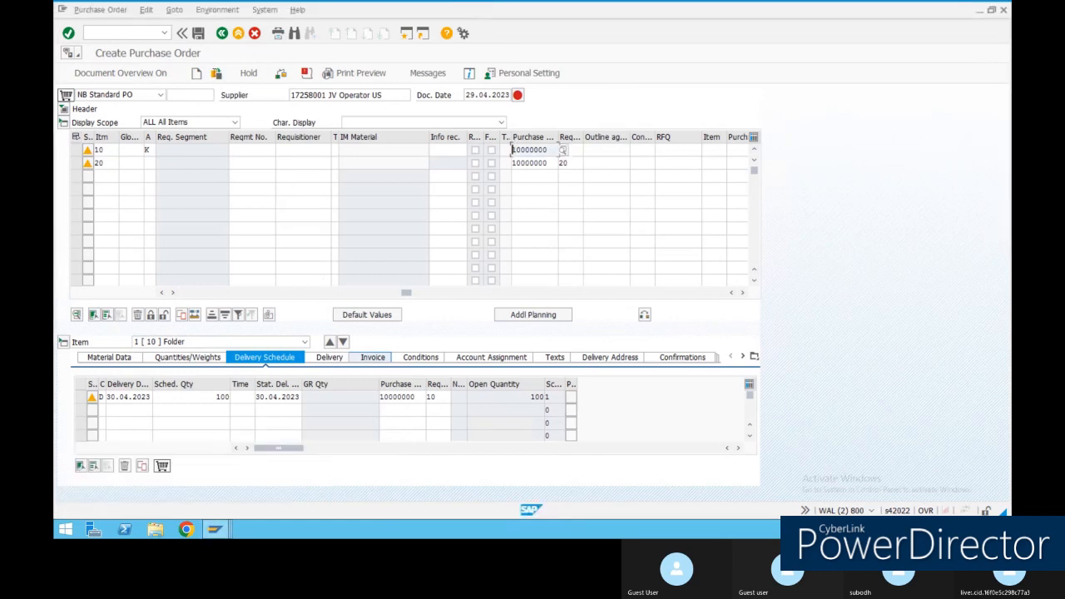
Discard the new purchase order without saving and return to the requisition display session.
left_click(239, 34)
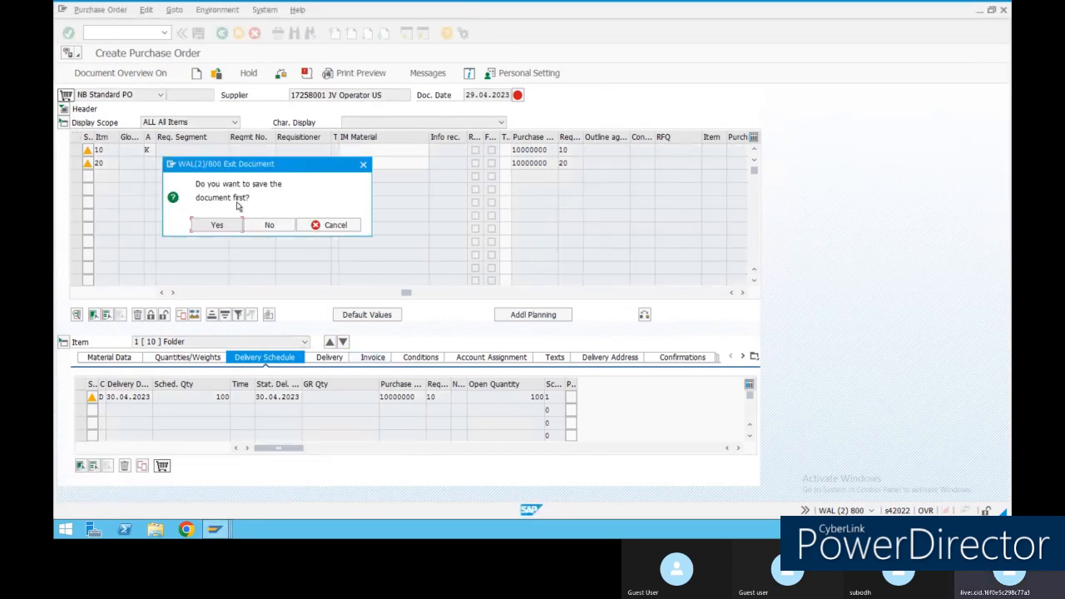
left_click(269, 225)
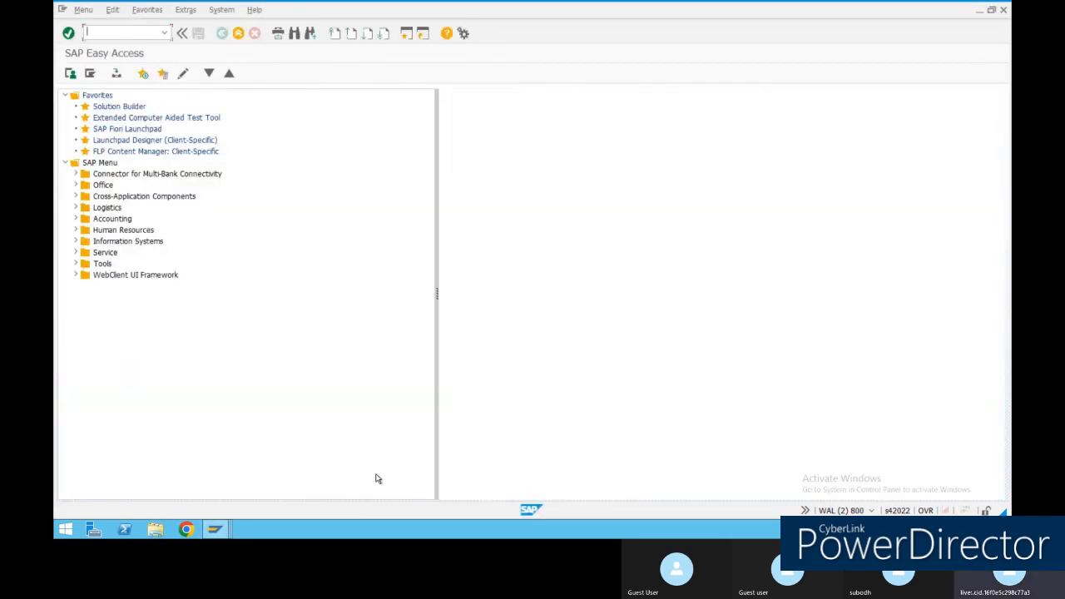
mouse_move(215, 530)
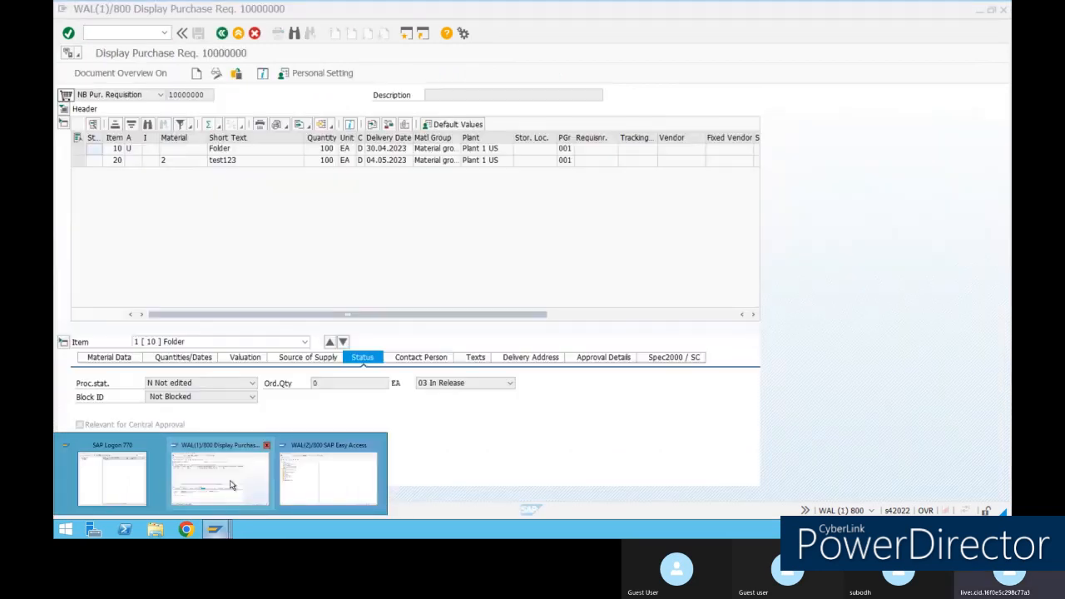
left_click(232, 485)
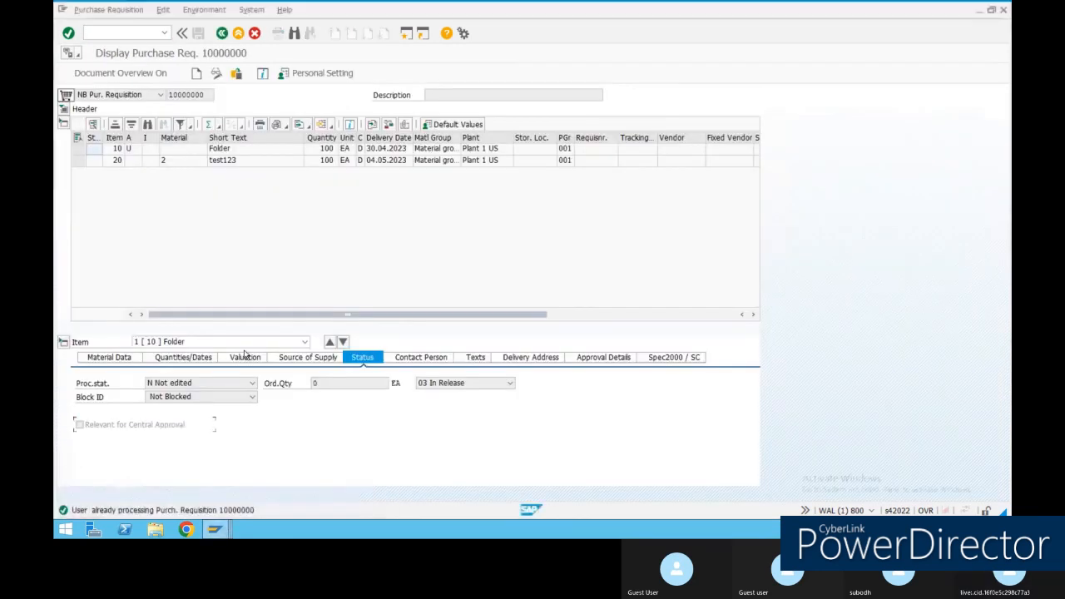
Confirm item 10 remains 03 In Release, then reload purchase requisition 10000000 via Other Purchase Requisition.
left_click(455, 386)
left_click(458, 427)
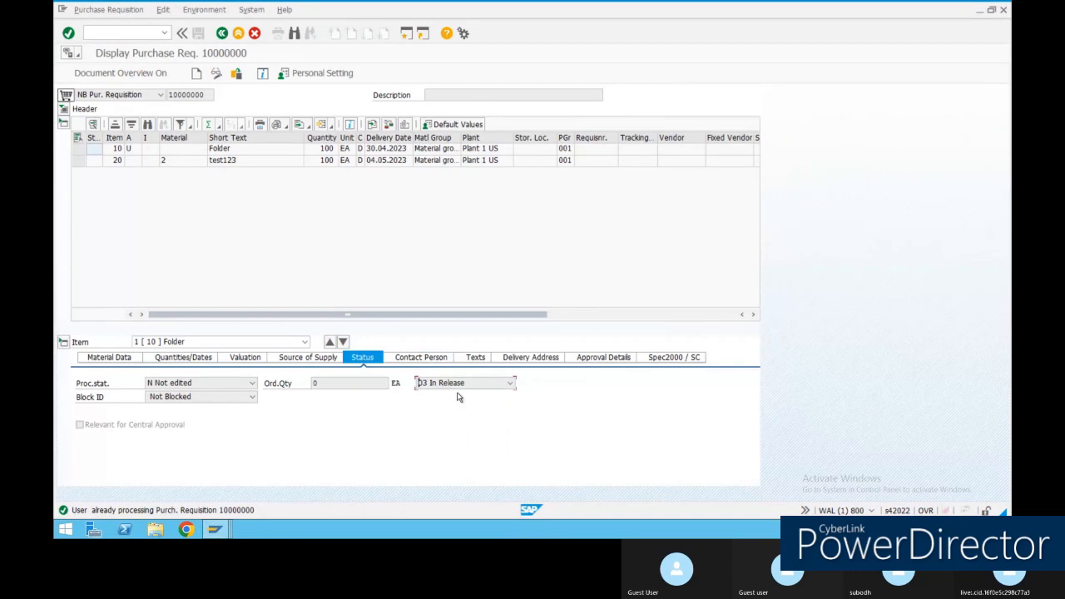
left_click(471, 391)
left_click(449, 442)
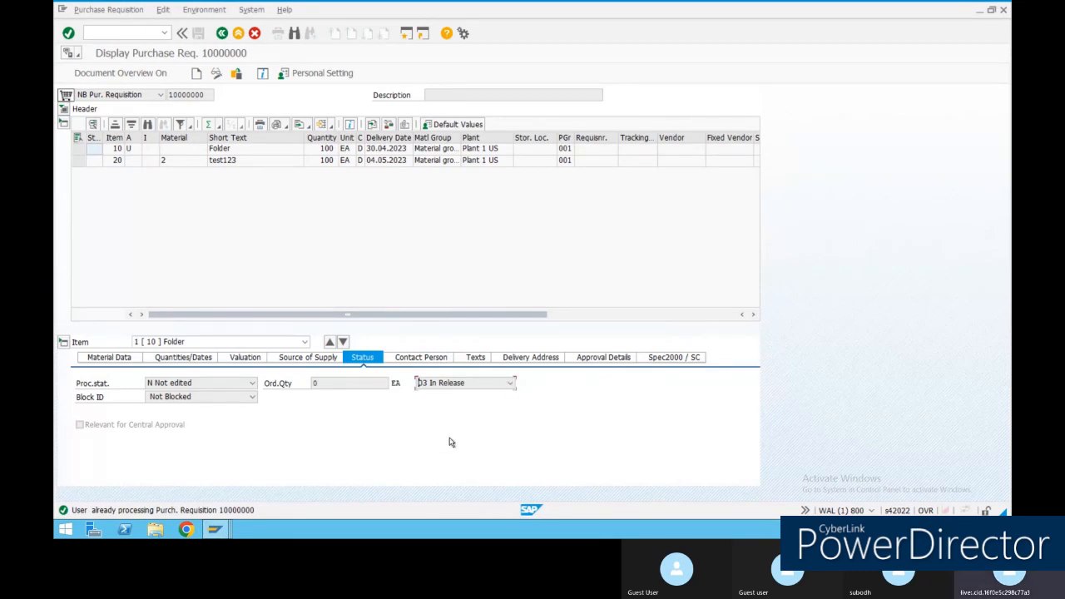
left_click(197, 76)
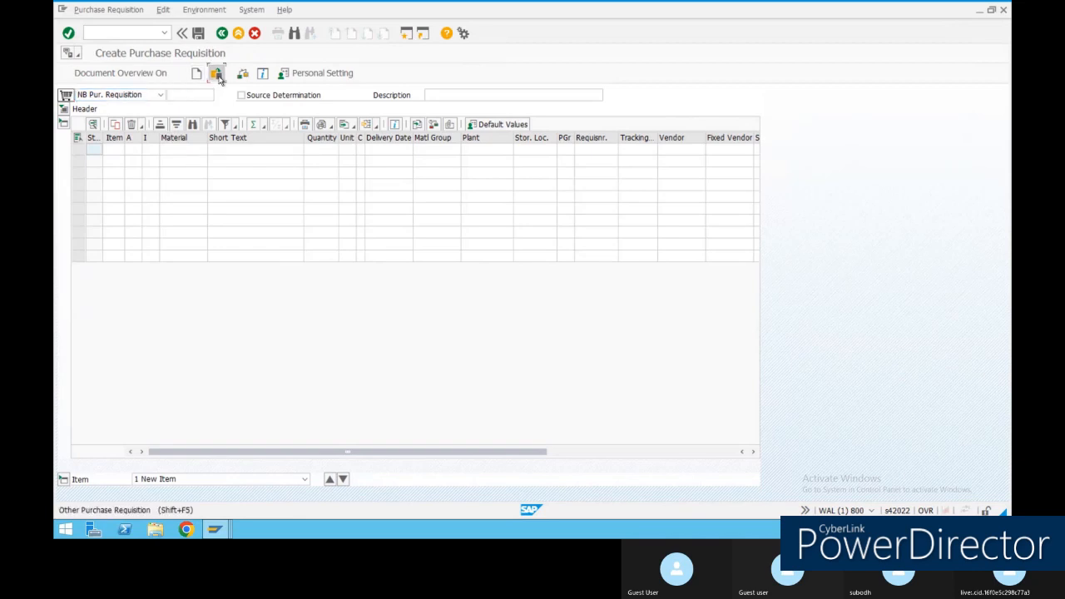
left_click(215, 73)
left_click(178, 208)
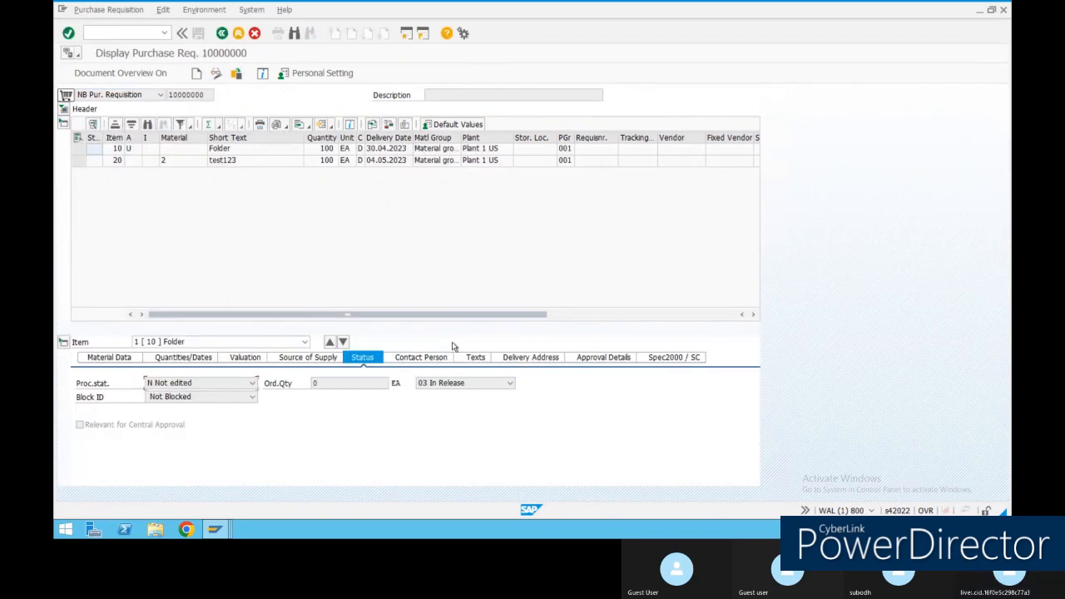
Switch requisition 10000000 to change mode and check item 10's release status.
left_click(215, 73)
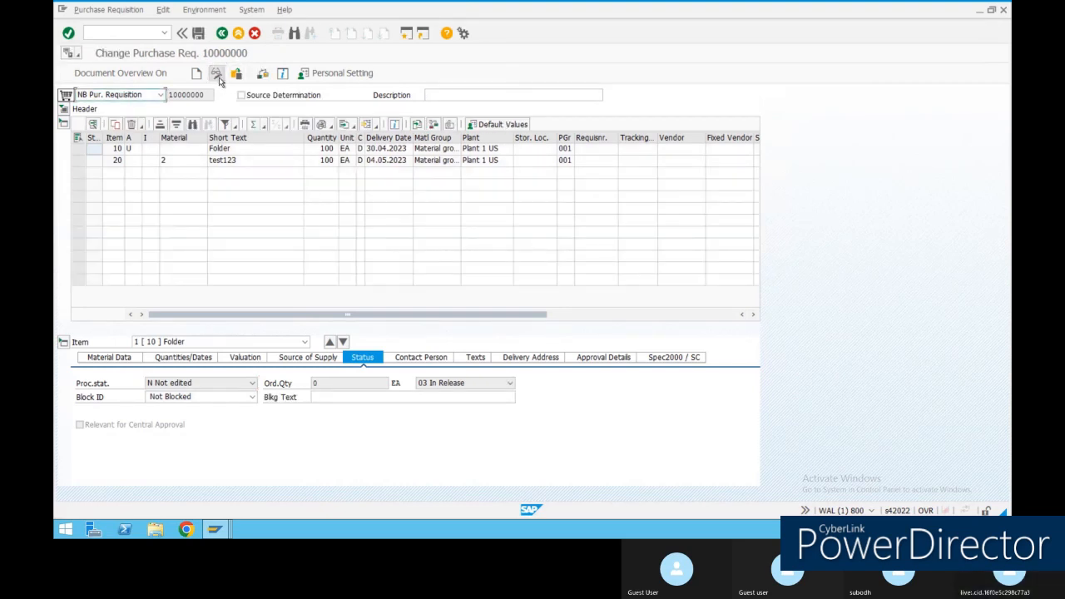
left_click(491, 389)
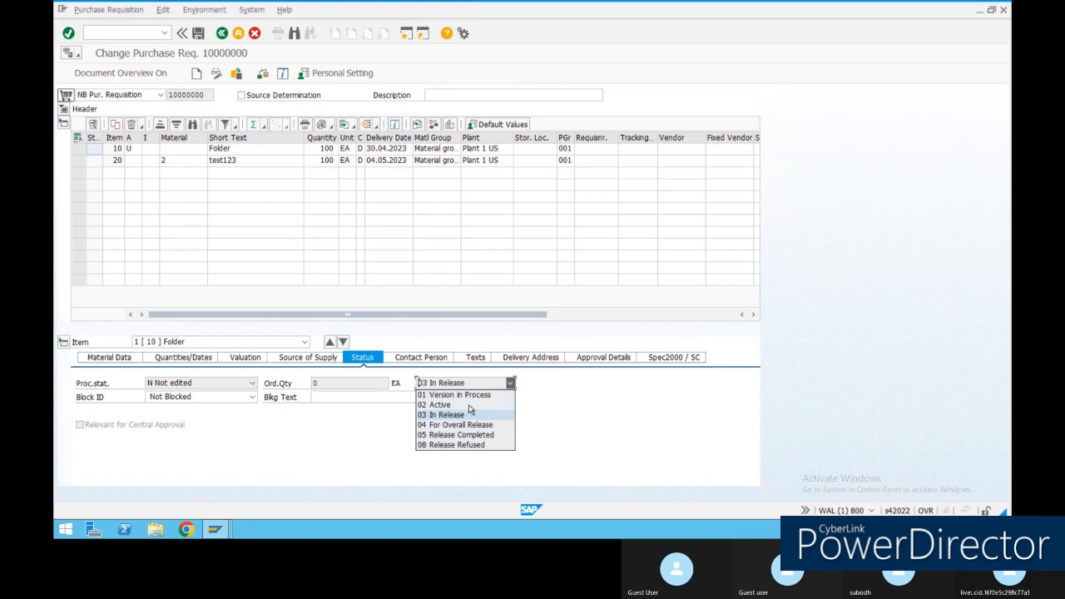
left_click(461, 435)
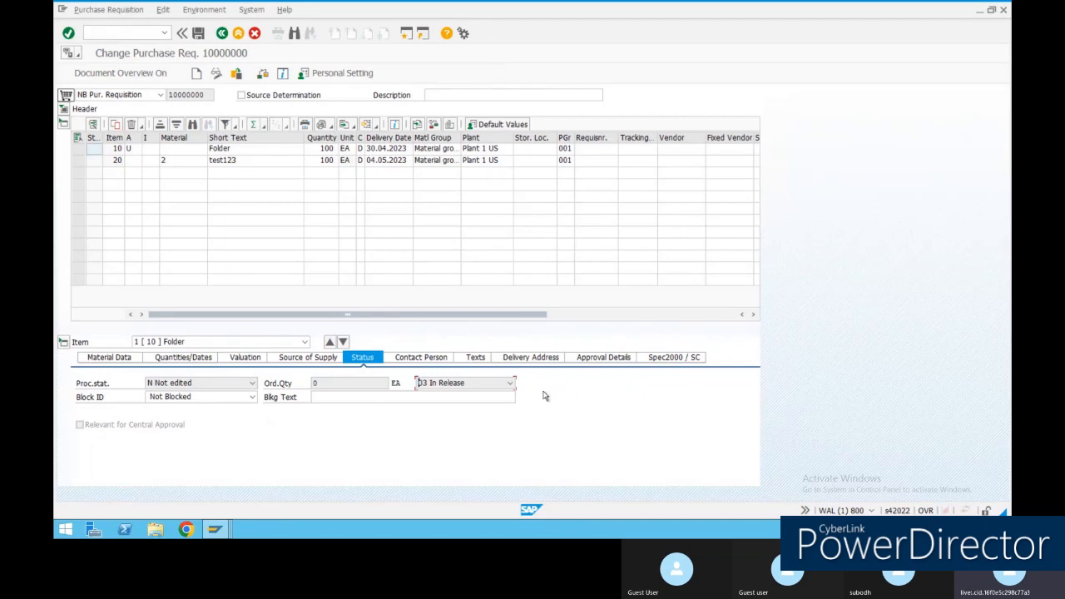
Check item 20 (test123), then item 10 (Folder), confirming both remain 03 In Release.
left_click(343, 342)
left_click(509, 384)
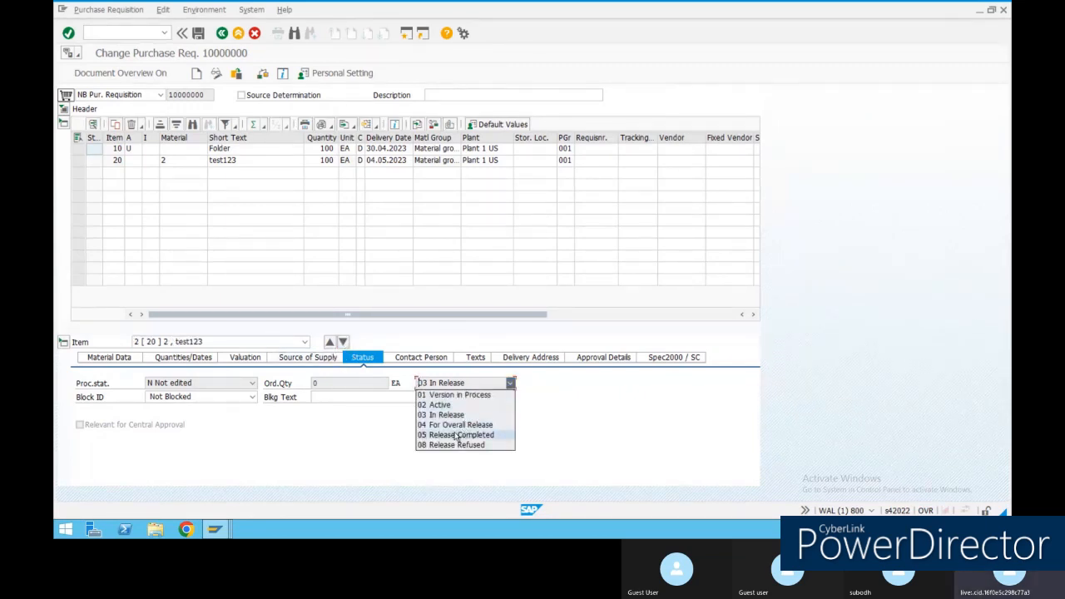
left_click(584, 430)
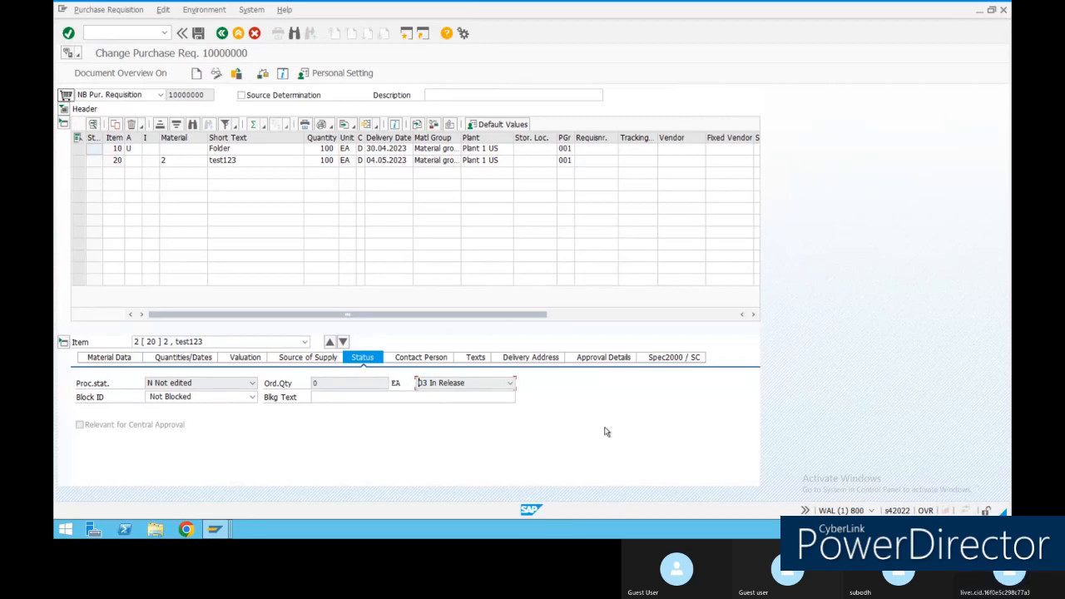
left_click(510, 383)
left_click(463, 438)
left_click(330, 342)
left_click(510, 384)
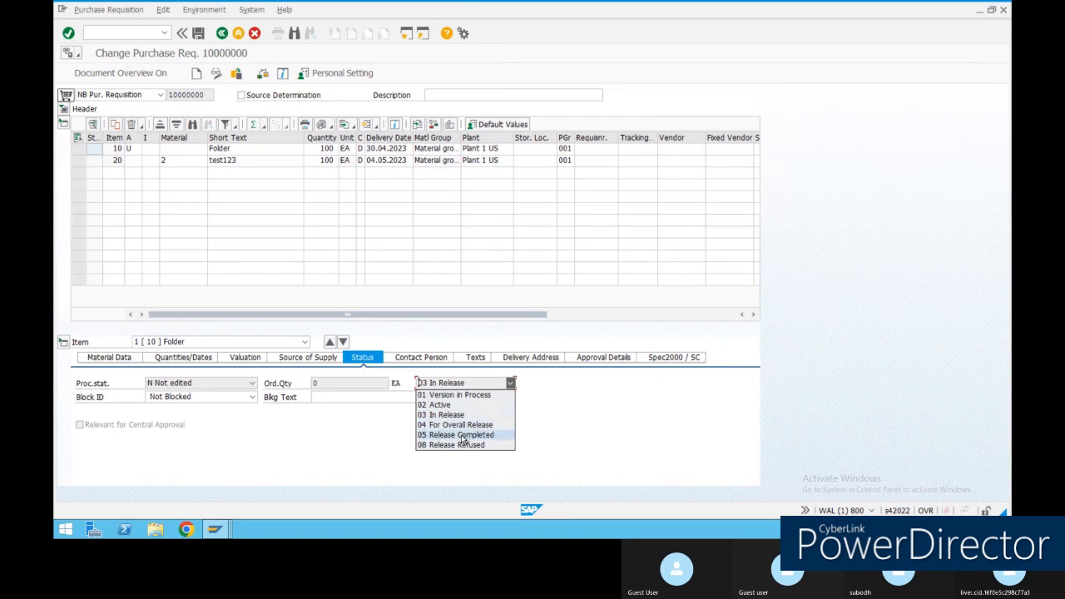
left_click(463, 440)
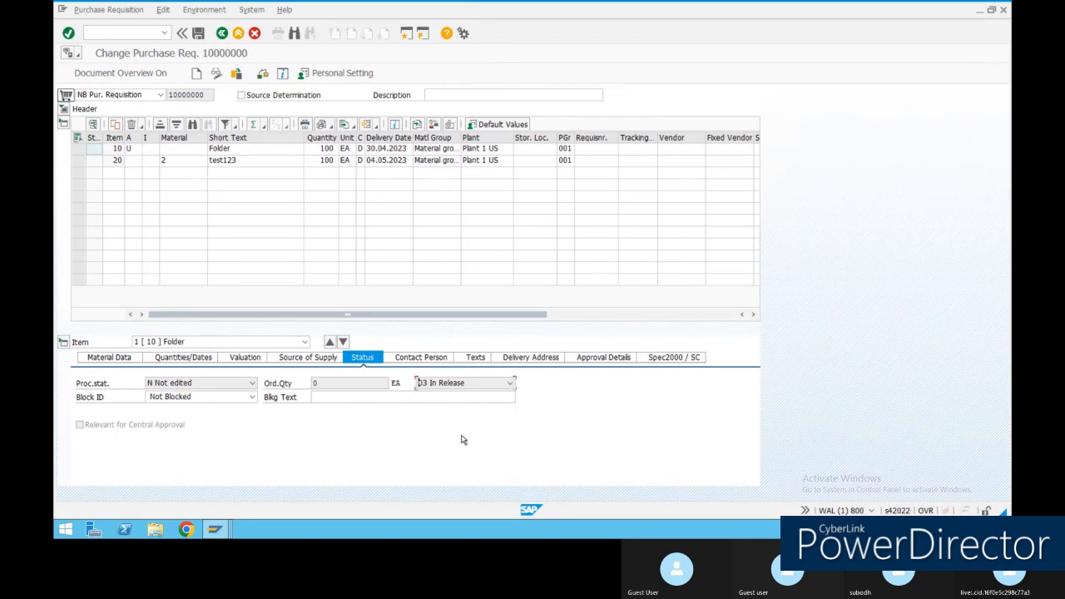
left_click(426, 360)
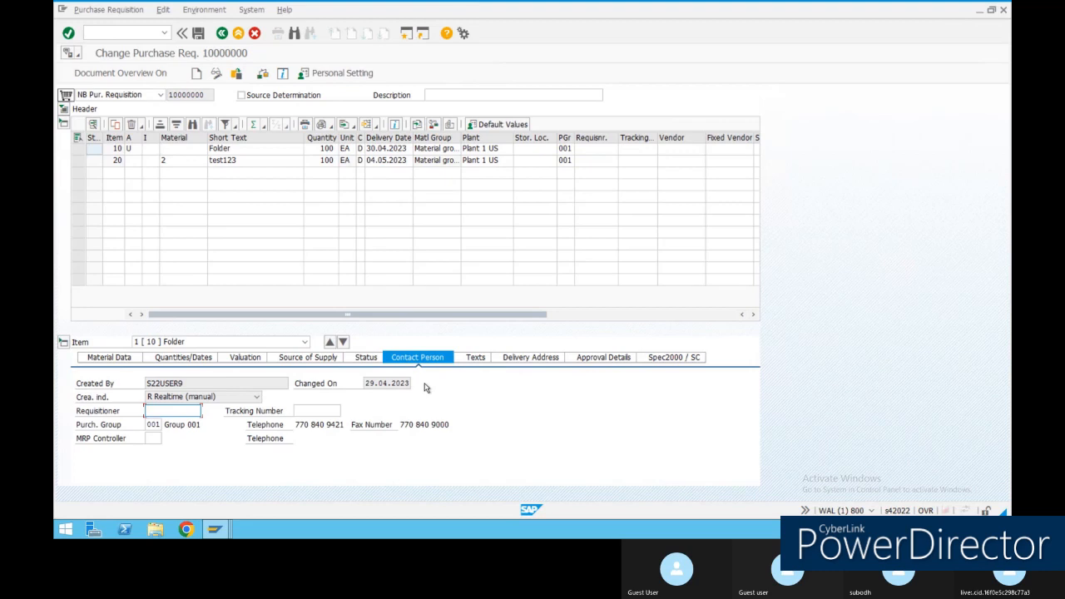
left_click(480, 362)
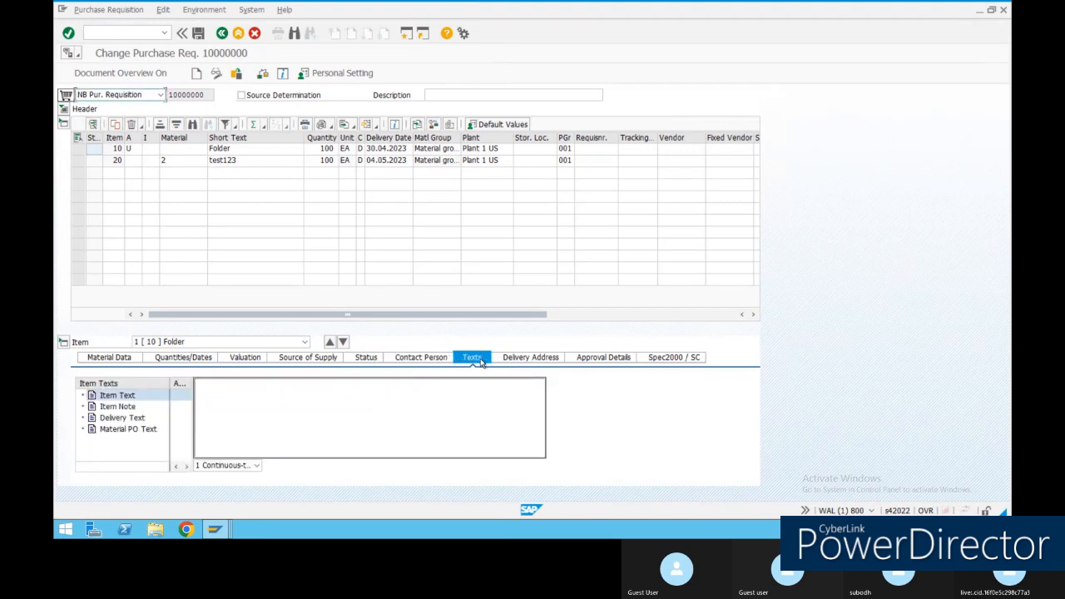
left_click(537, 358)
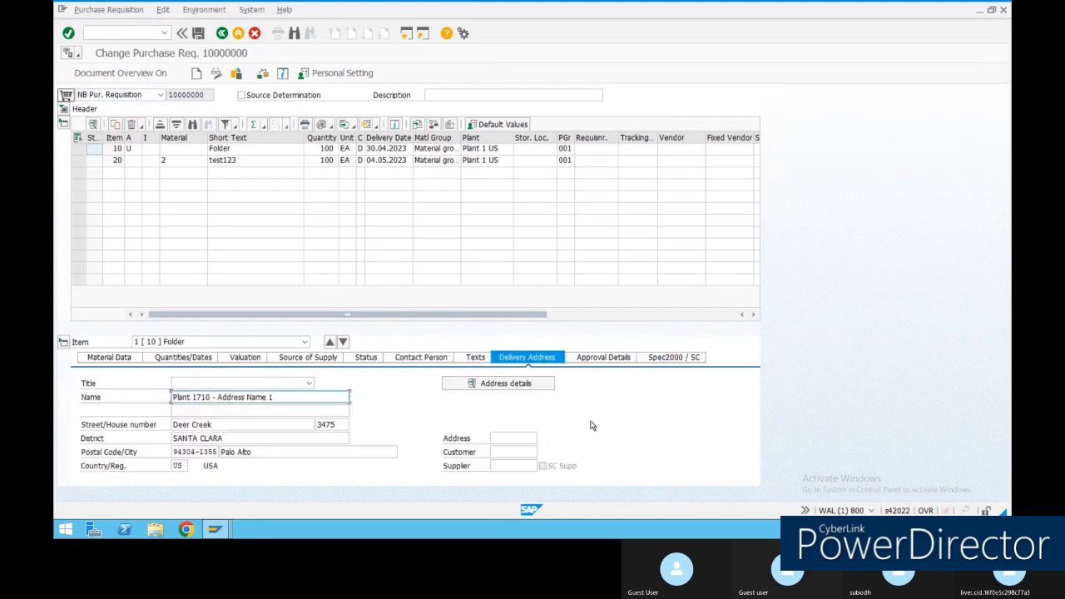
left_click(612, 358)
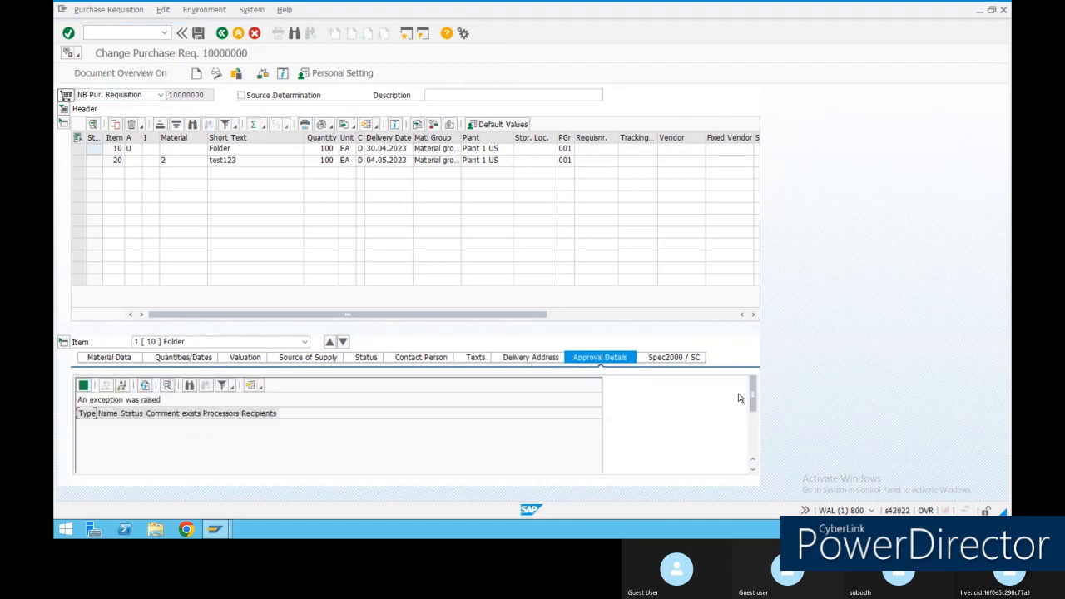
mouse_move(752, 398)
left_mouse_down()
mouse_move(757, 445)
mouse_move(757, 397)
left_mouse_up()
left_click(261, 387)
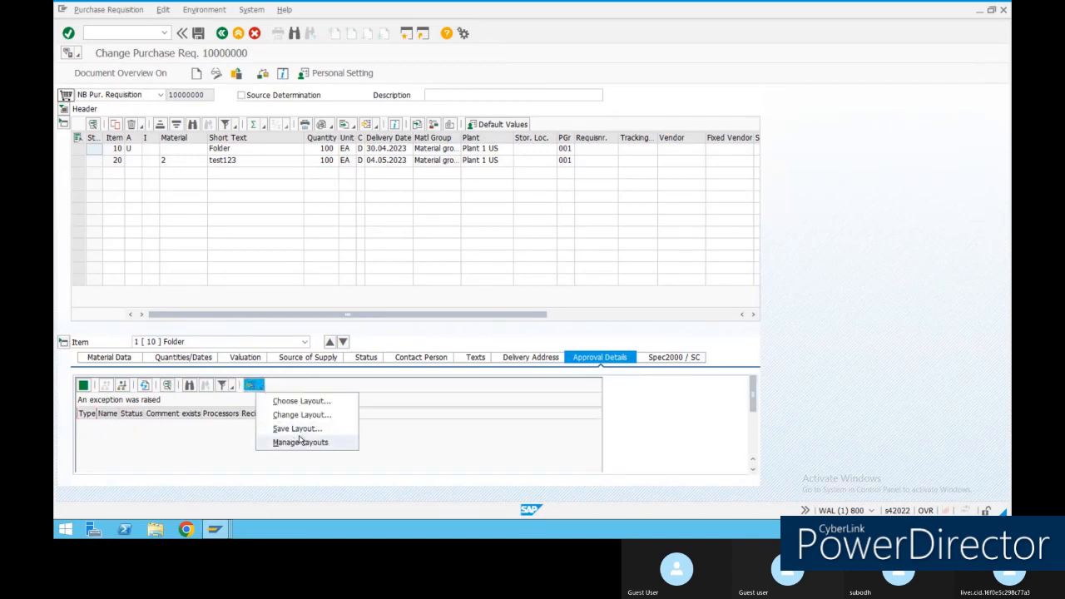
left_click(681, 433)
left_click(687, 358)
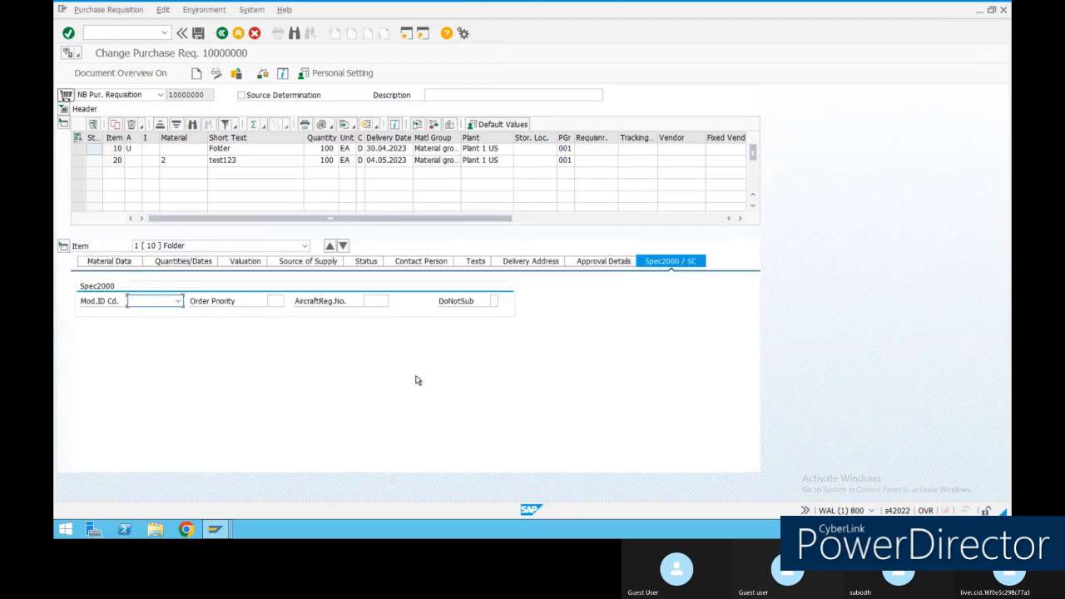
left_click(366, 261)
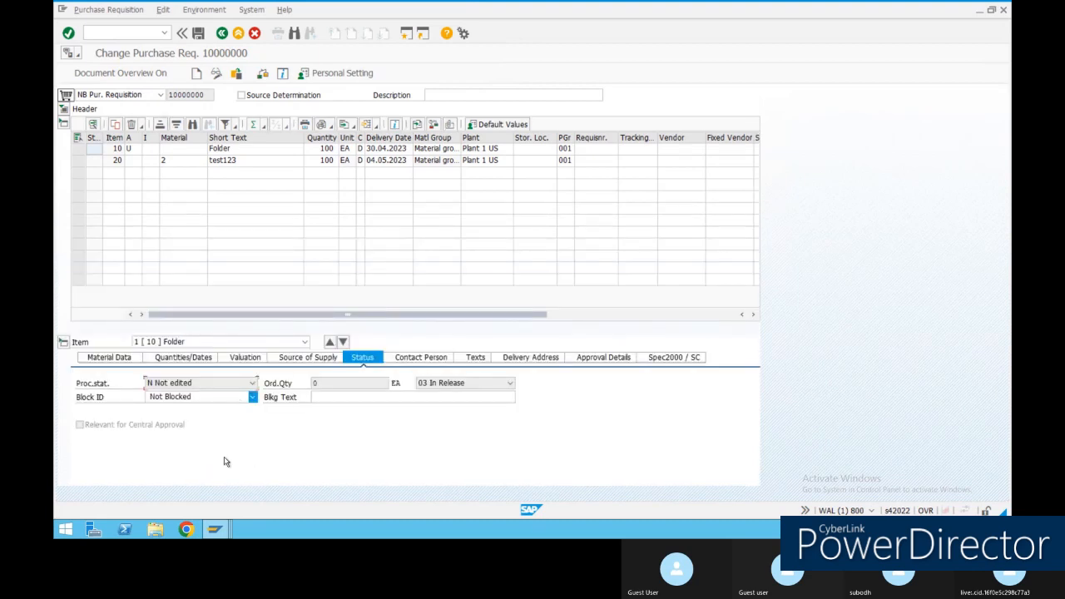
View the F1 help for the Relevant for Central Approval option.
left_click(137, 432)
key("F1")
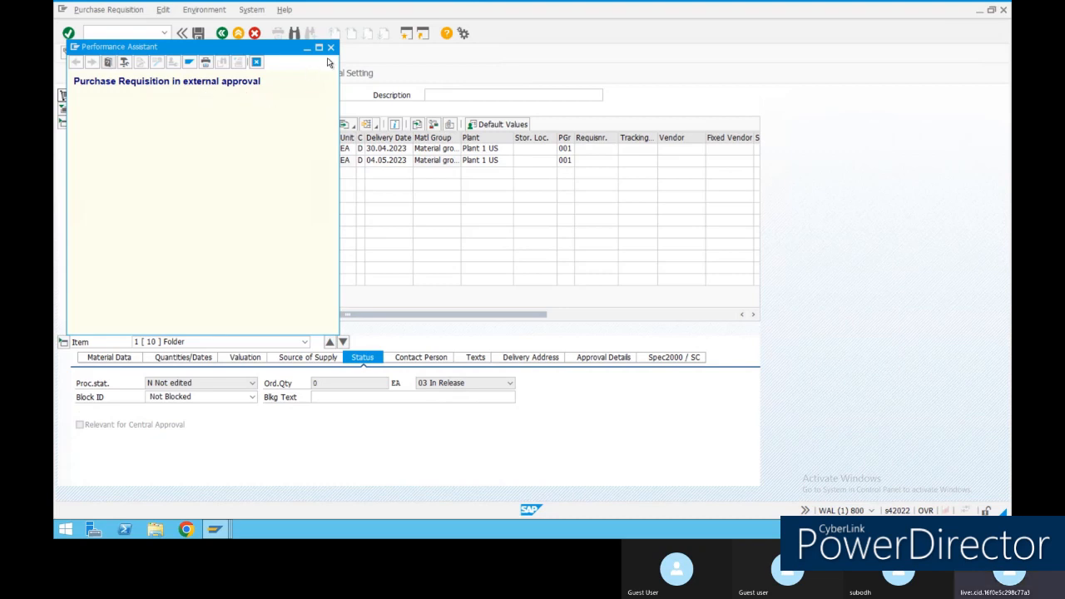
left_click(329, 47)
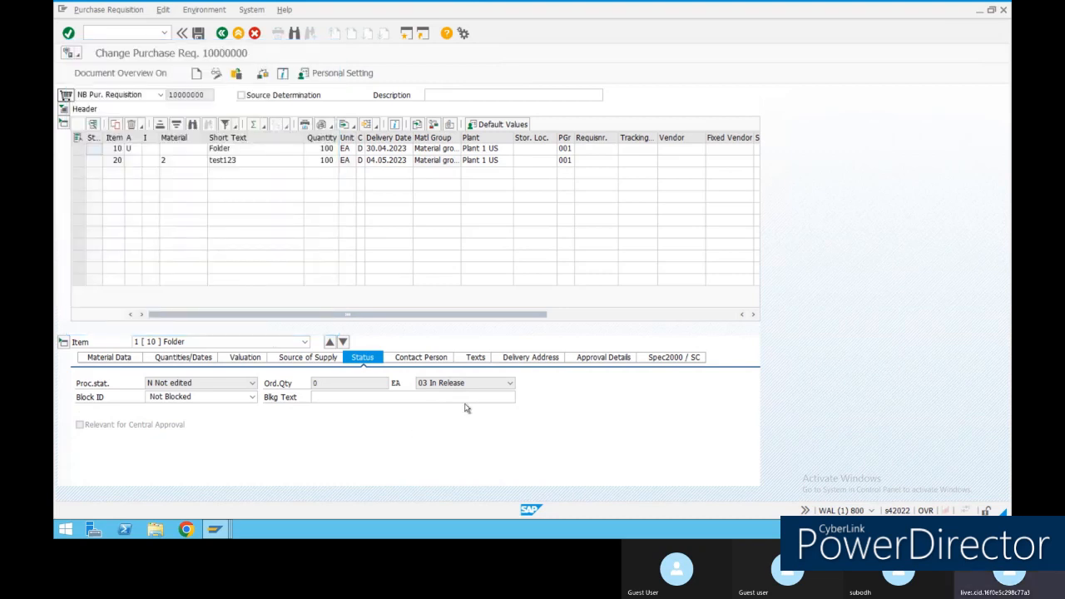
Review the release status options, keeping 03 In Release, and expand the requisition header texts.
left_click(345, 398)
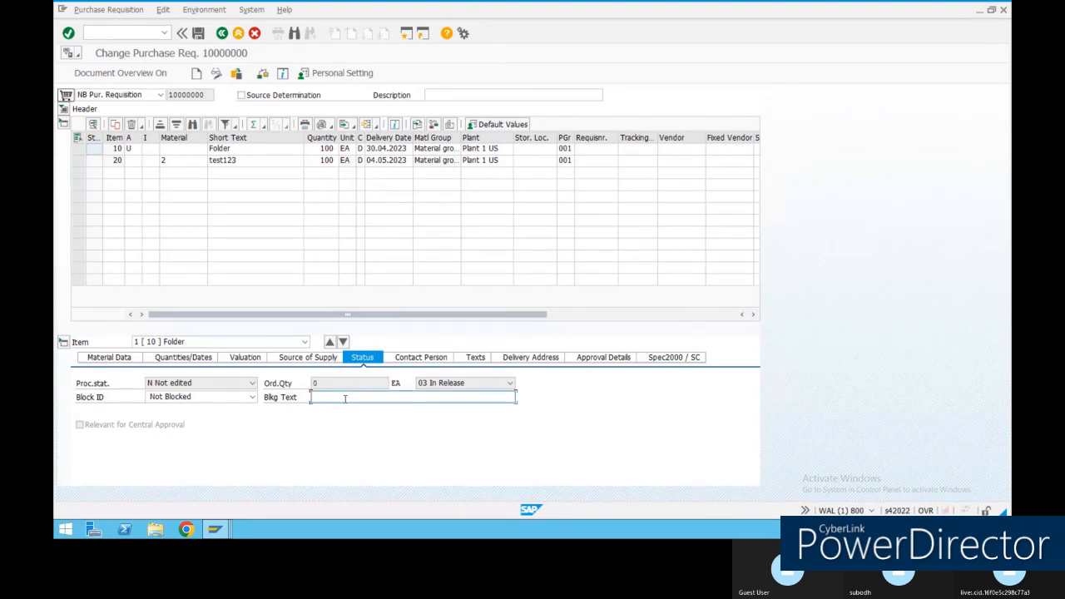
left_click(464, 383)
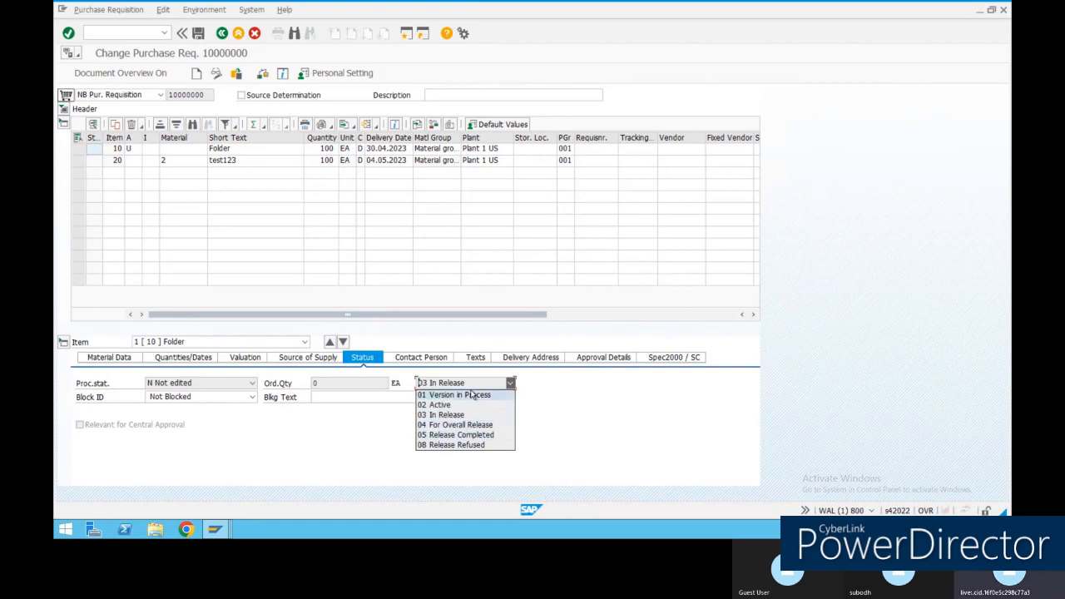
left_click(524, 401)
left_click(510, 383)
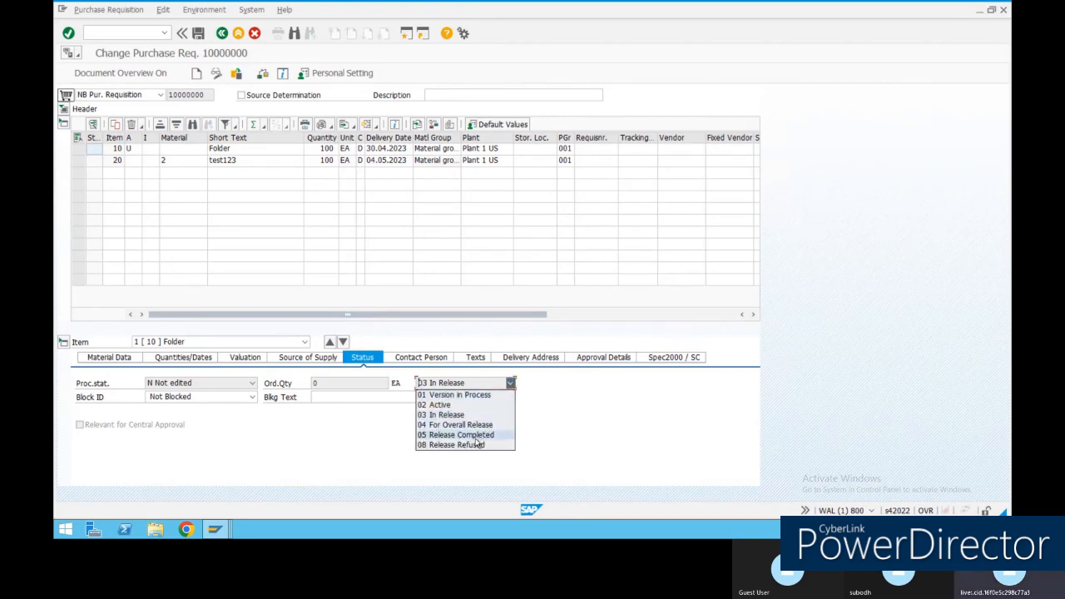
left_click(644, 441)
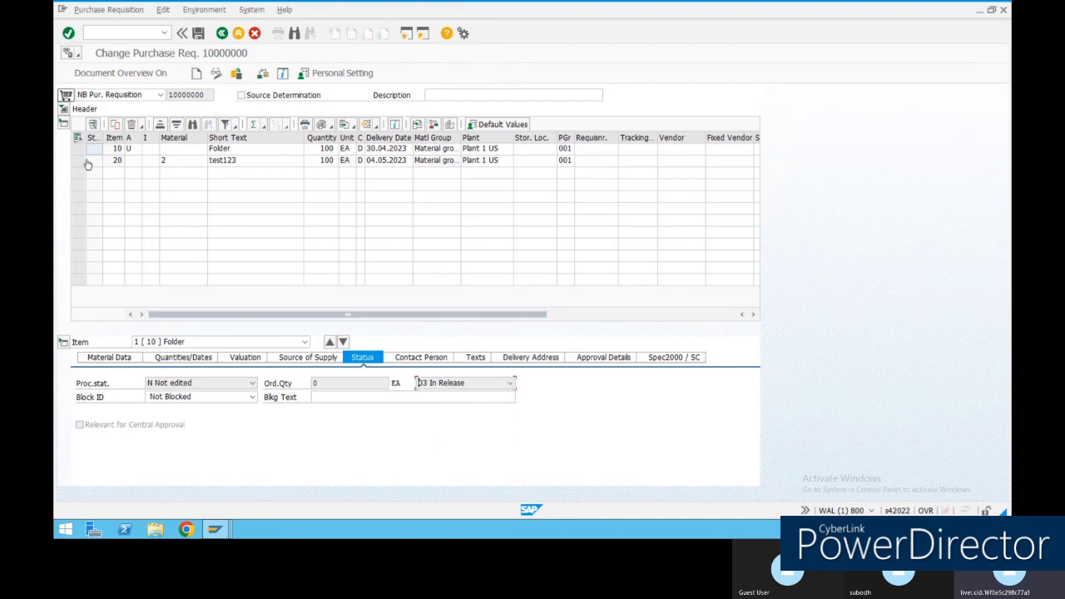
left_click(64, 109)
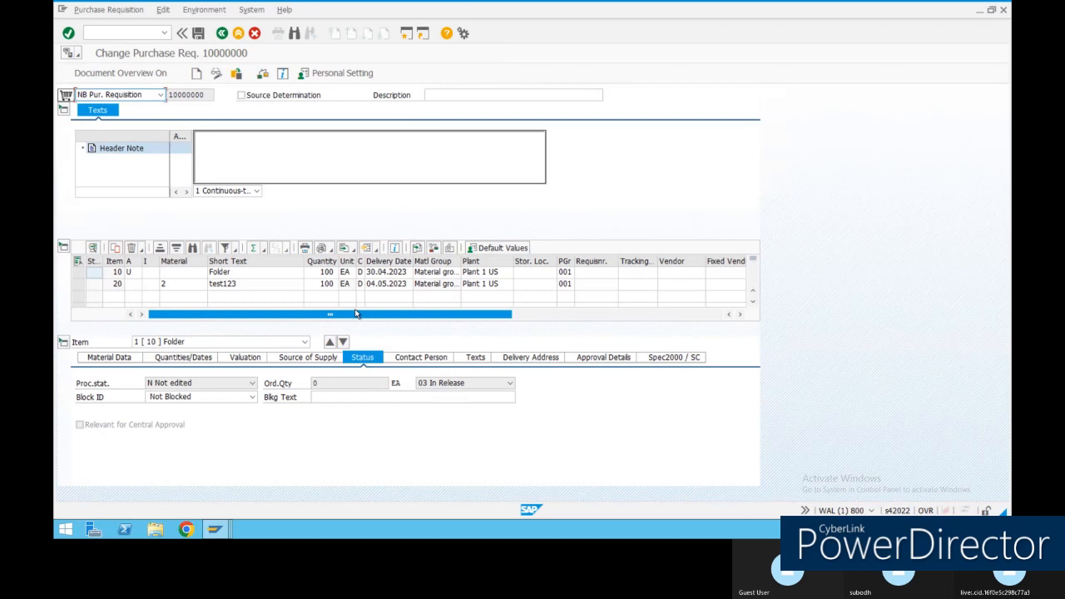
left_click_drag(344, 319, 555, 320)
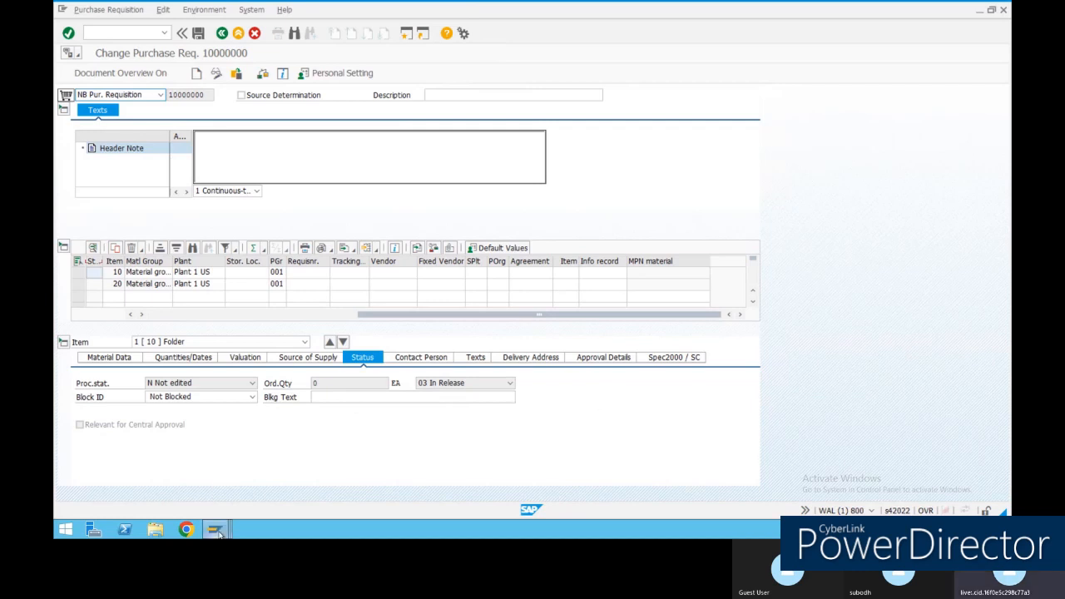
mouse_move(215, 529)
mouse_move(316, 477)
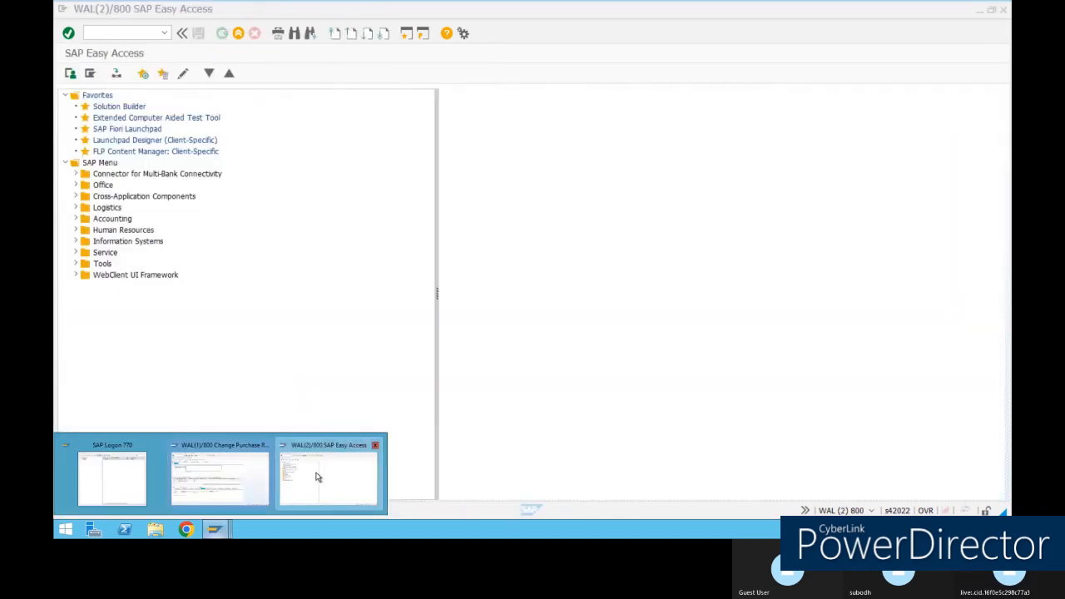
mouse_move(245, 474)
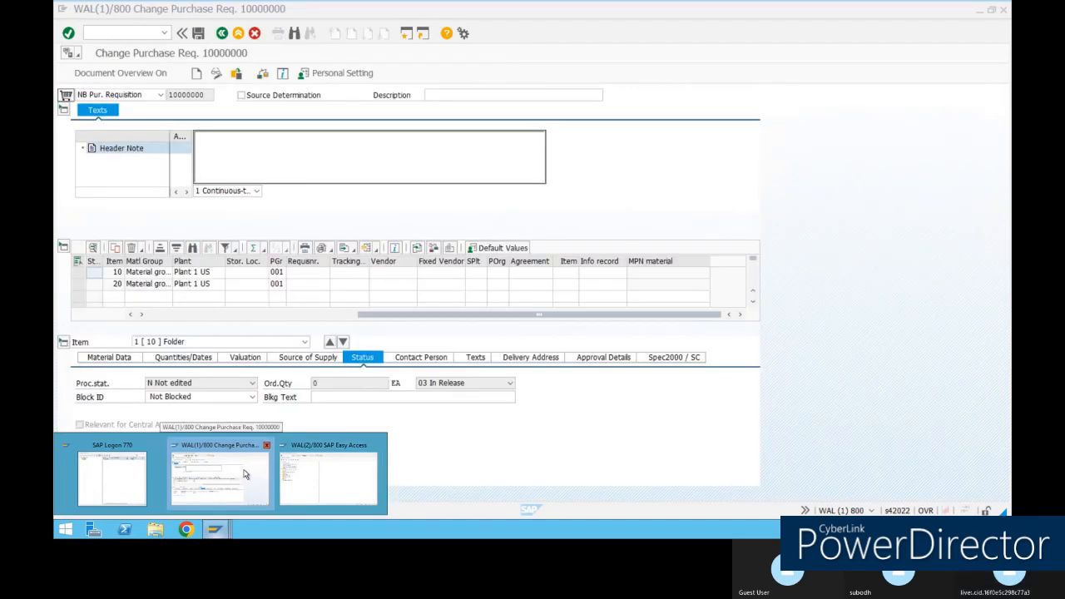
left_click(245, 474)
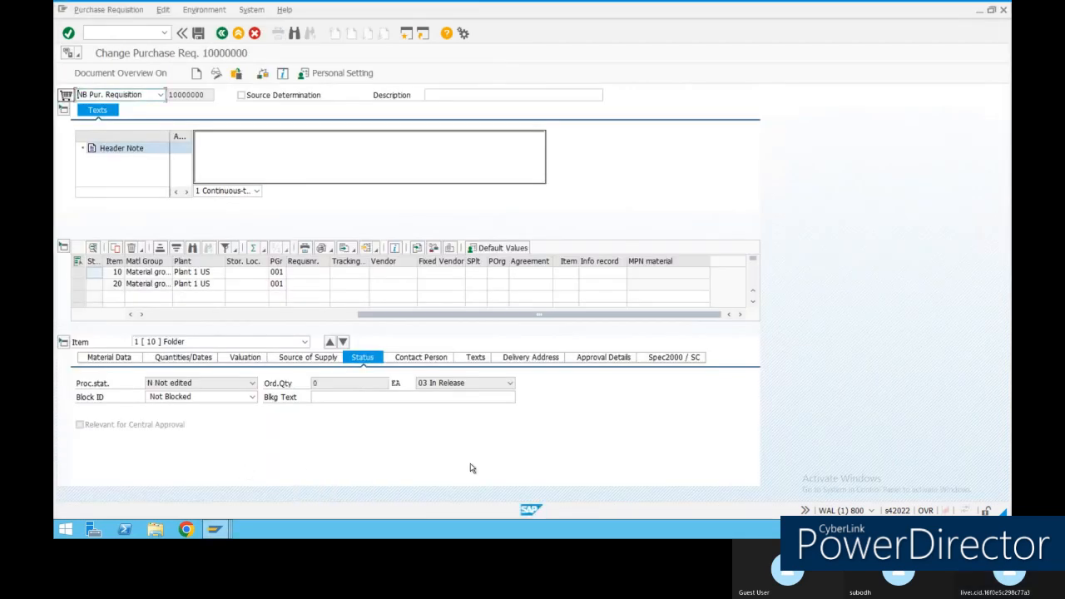
left_click(222, 33)
mouse_move(607, 3)
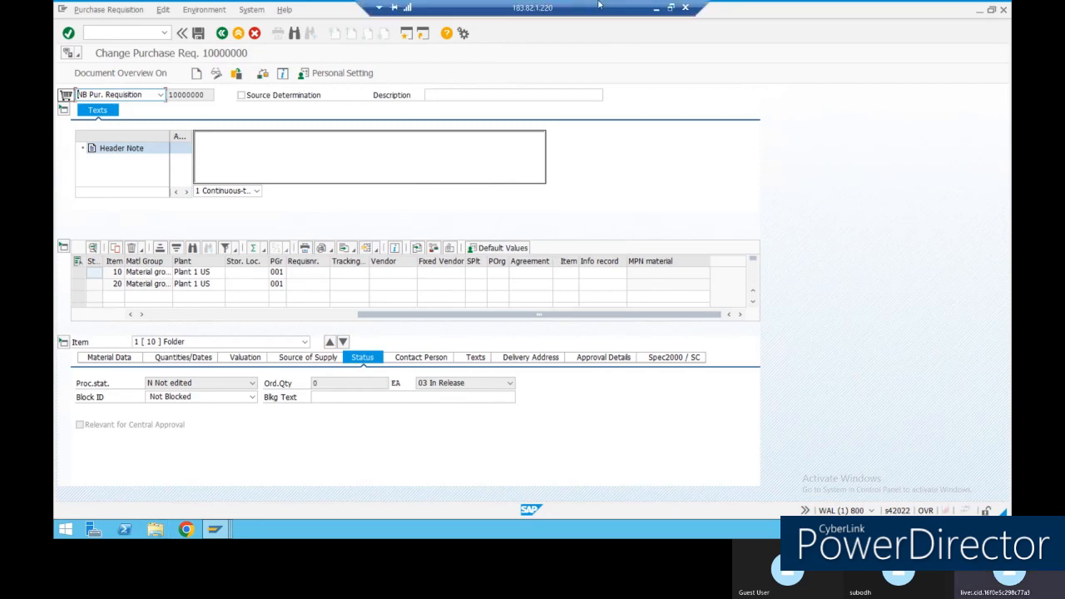
Minimize the remote desktop session and scroll the Edge PDF to page 43 on contract structure.
left_click(655, 6)
scroll(663, 359, "up", 8)
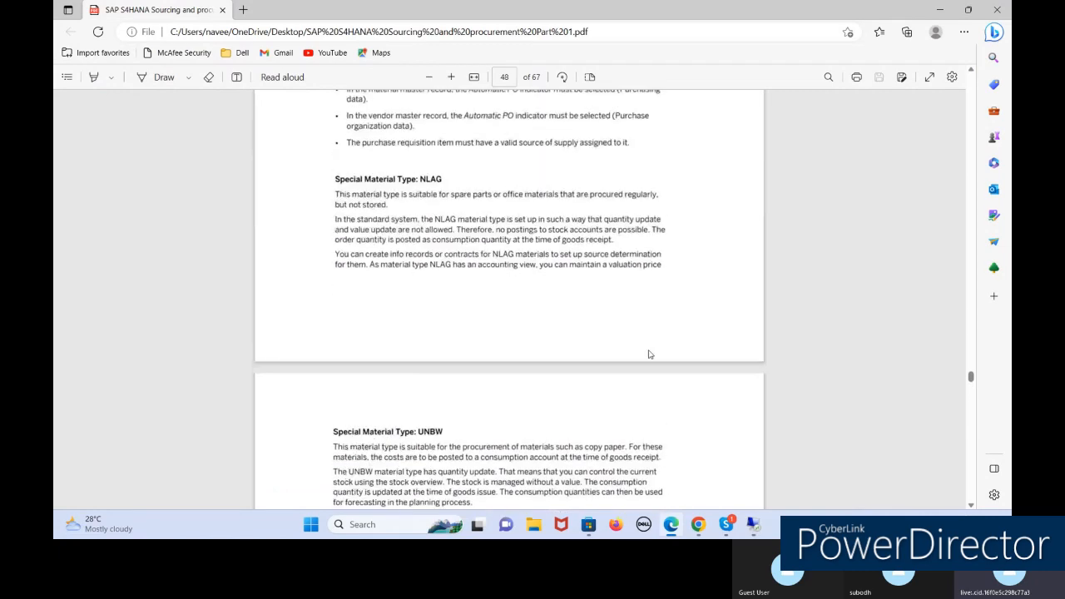
scroll(666, 350, "up", 10)
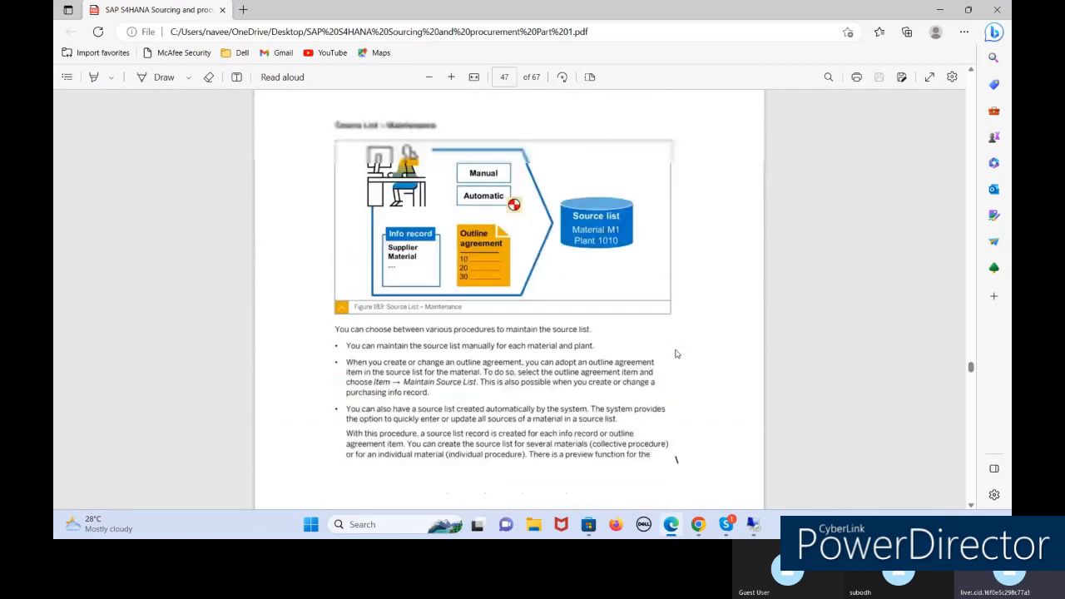
scroll(676, 352, "up", 5)
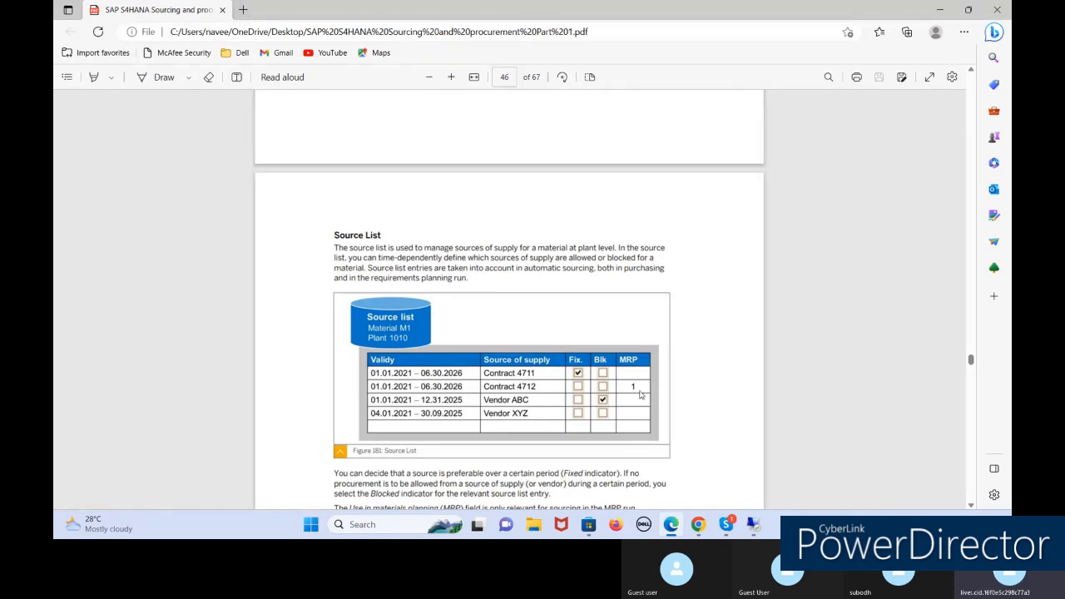
scroll(640, 394, "down", 3)
scroll(639, 394, "up", 10)
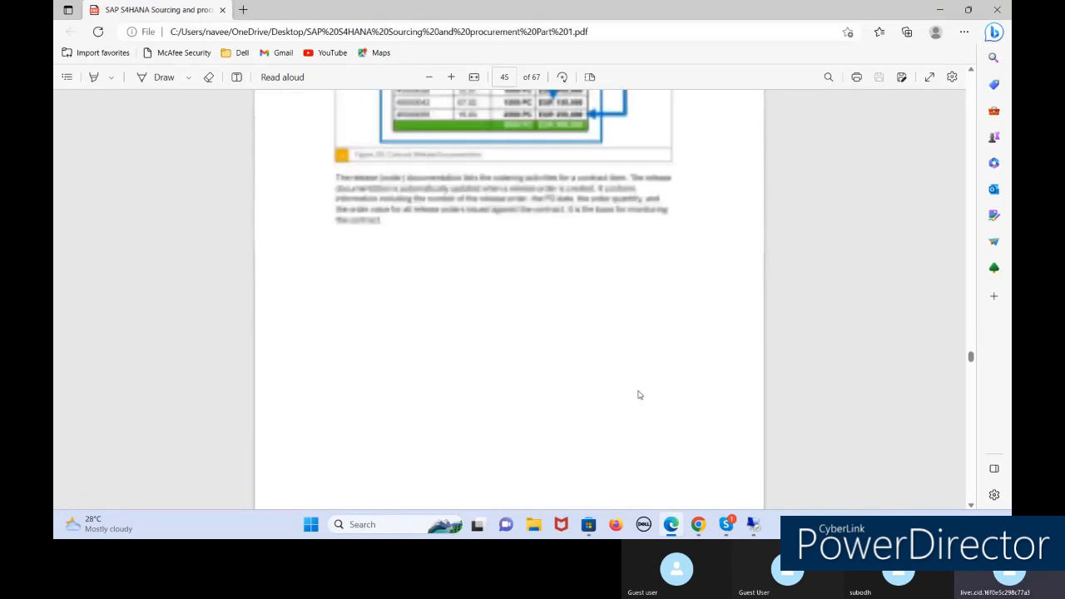
scroll(636, 391, "up", 15)
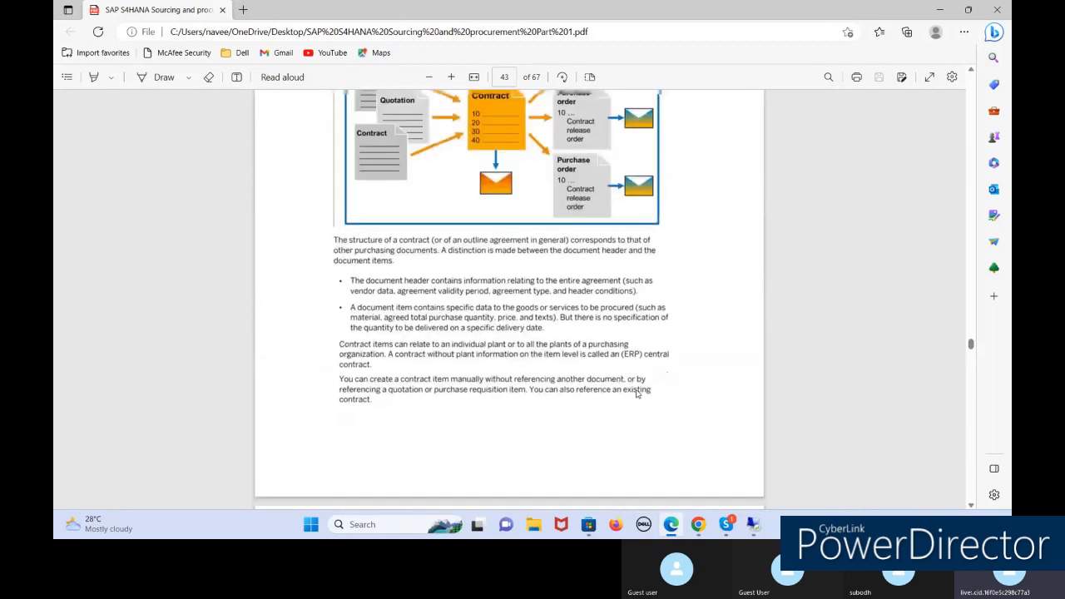
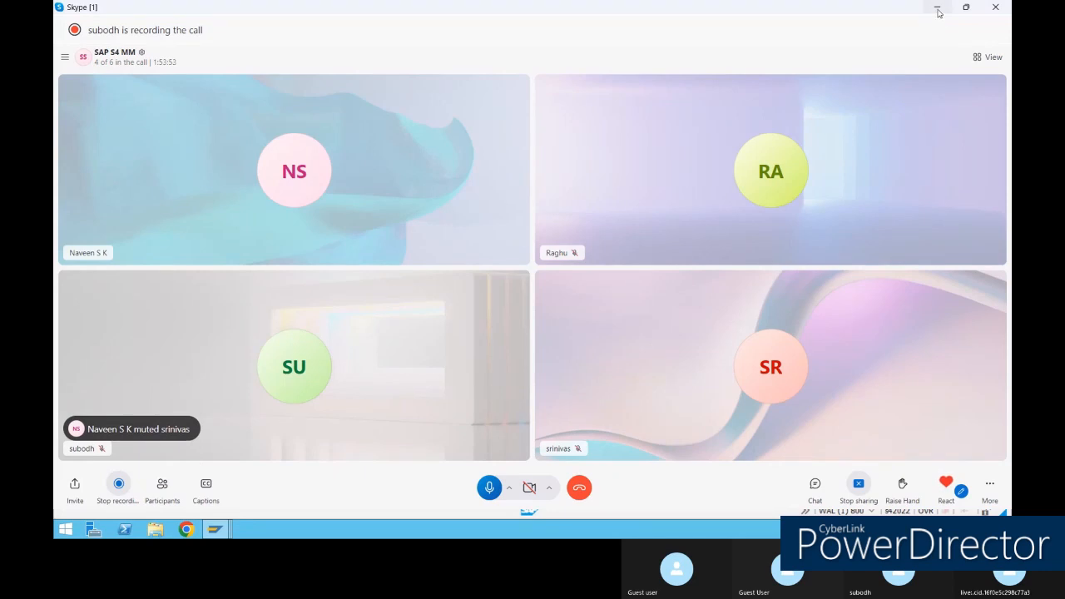
Minimize the Skype call and open a second SAP GUI session.
left_click(938, 12)
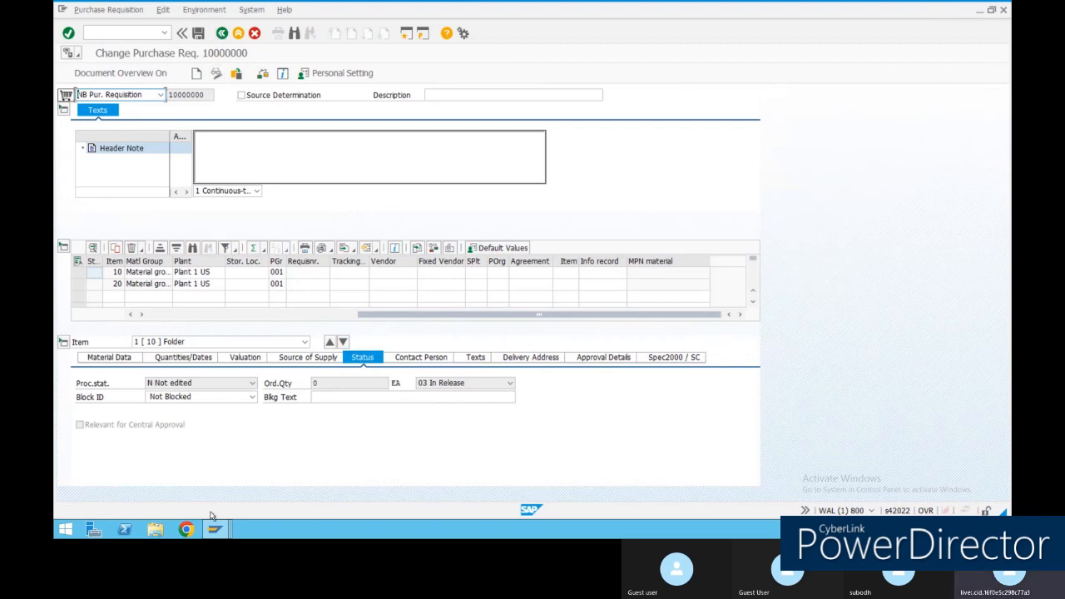
left_click(406, 34)
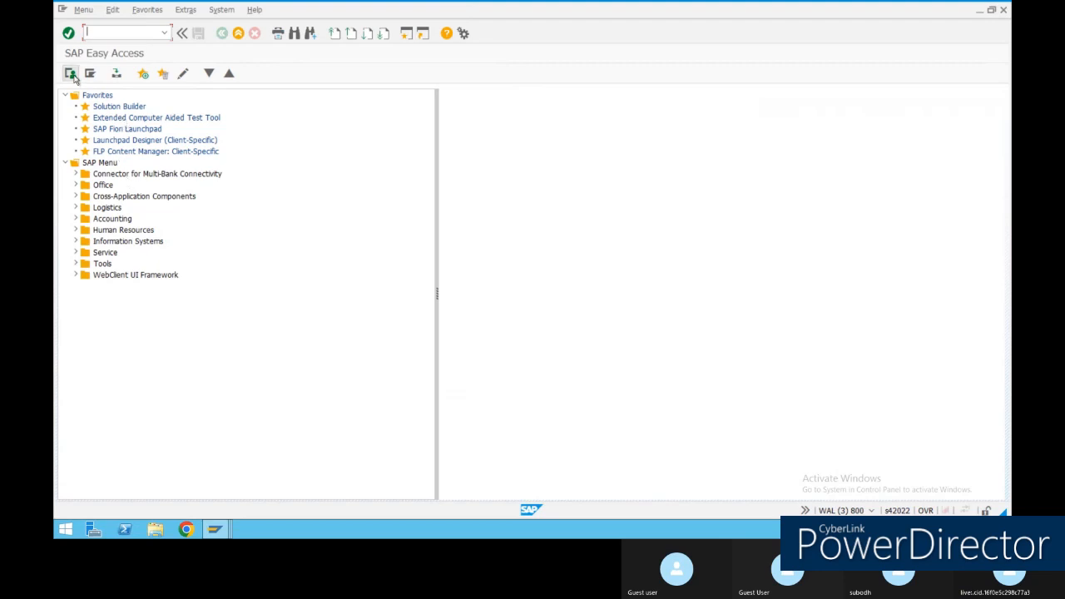
Switch to the User Menu and launch the SAP Fiori Launchpad favourite, allowing it to open.
left_click(71, 74)
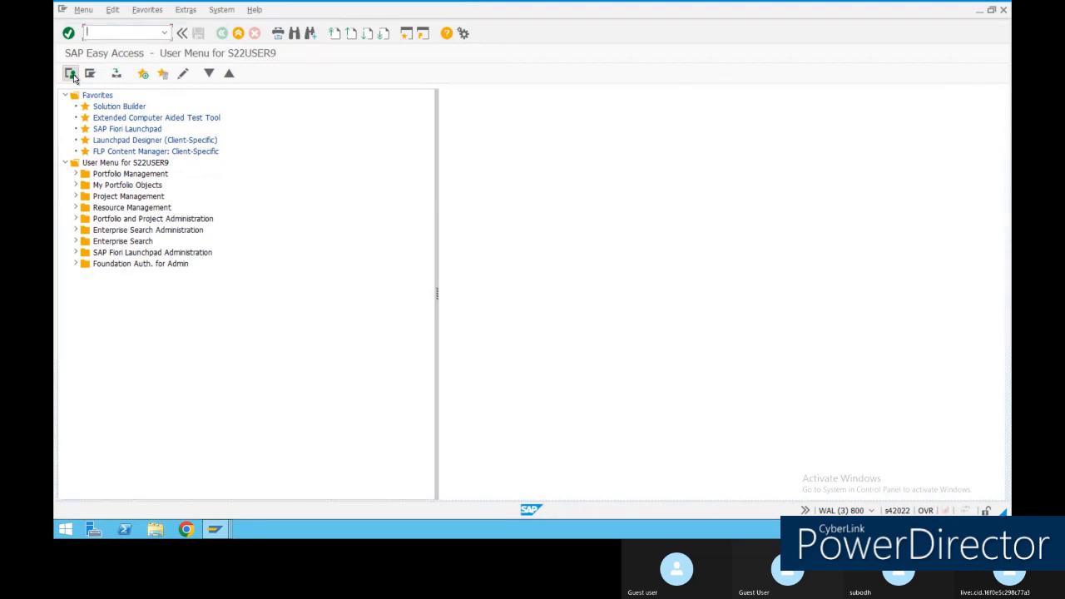
left_click(131, 132)
double_click(132, 133)
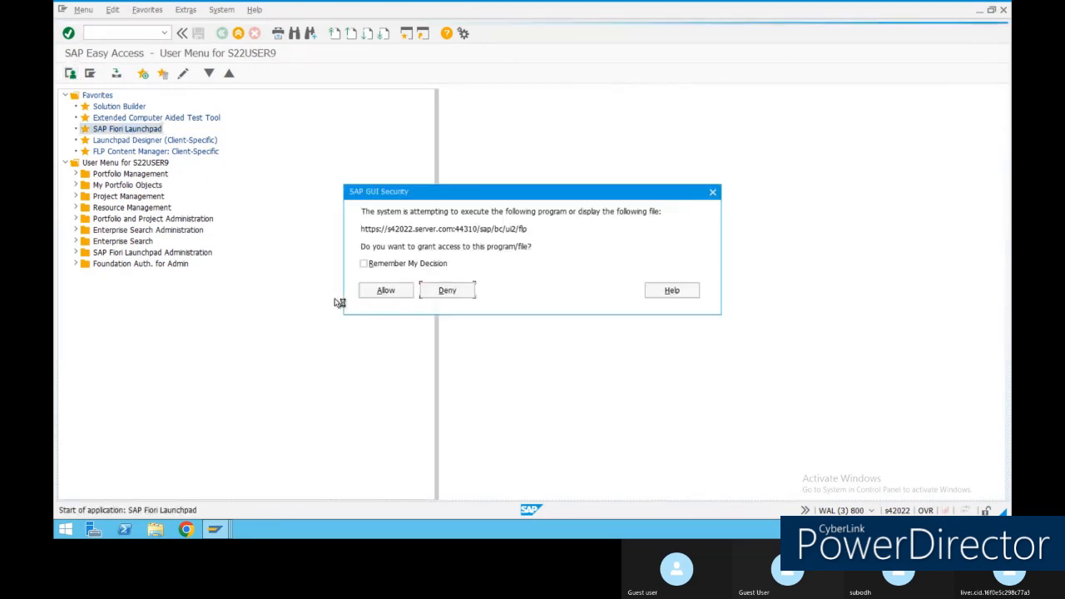
left_click(371, 297)
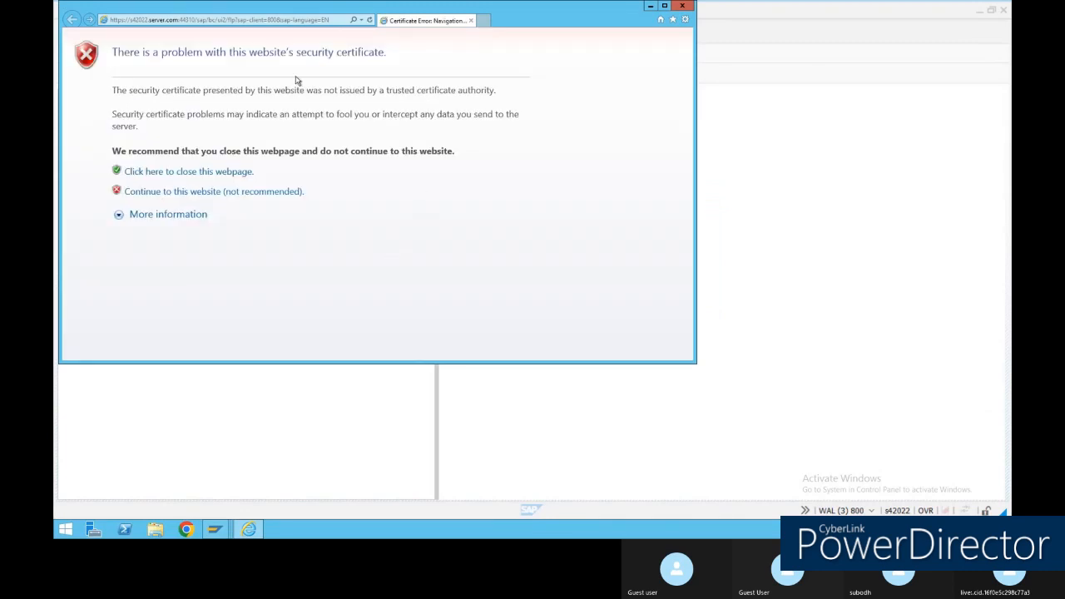
Copy the launchpad web address from Internet Explorer and close the certificate error page.
left_click(275, 23)
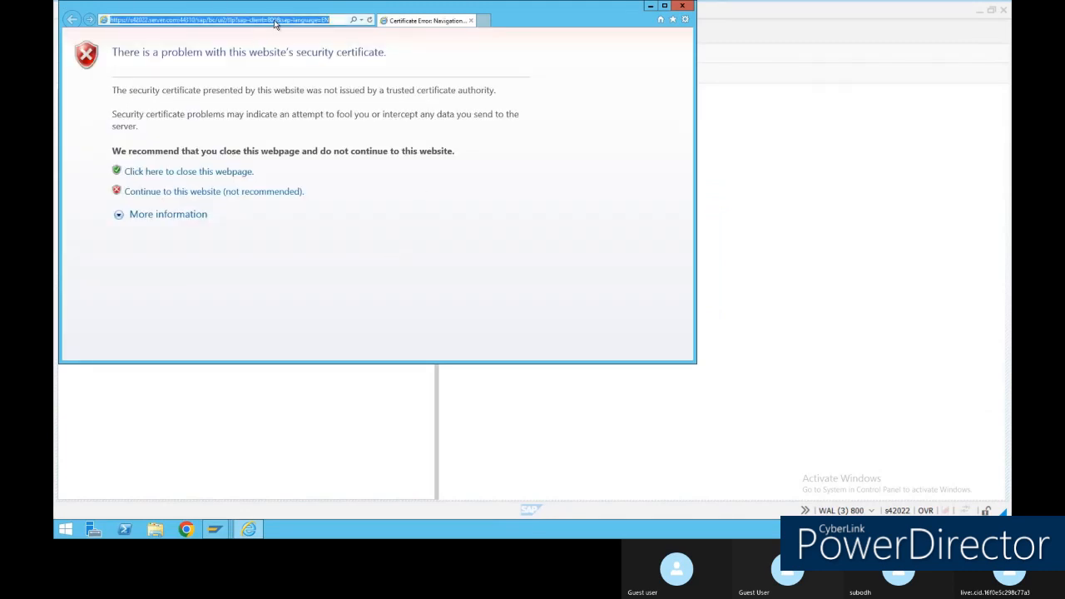
right_click(275, 20)
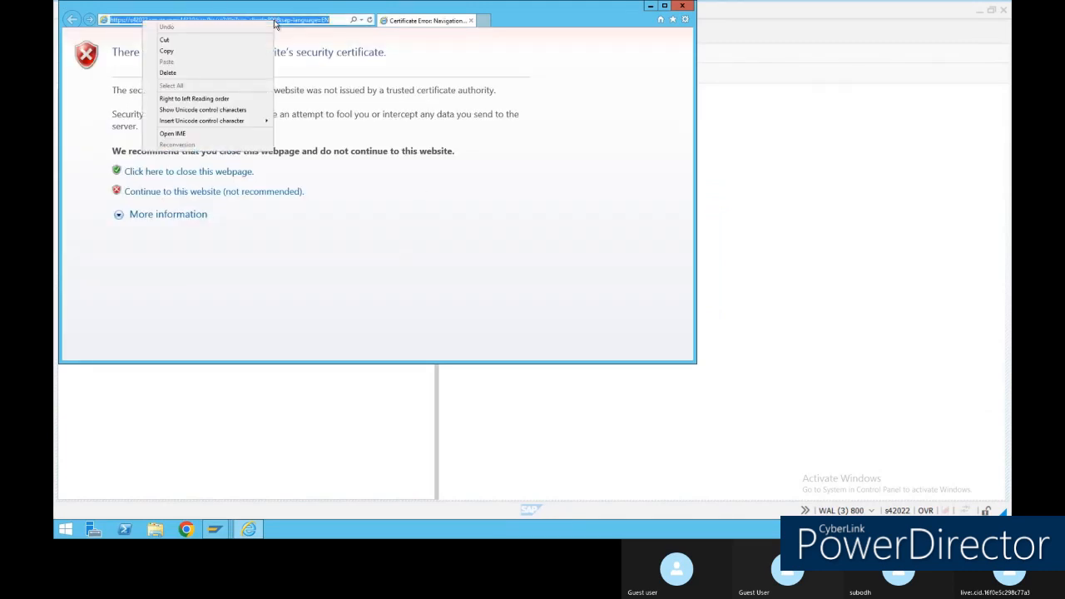
left_click(184, 50)
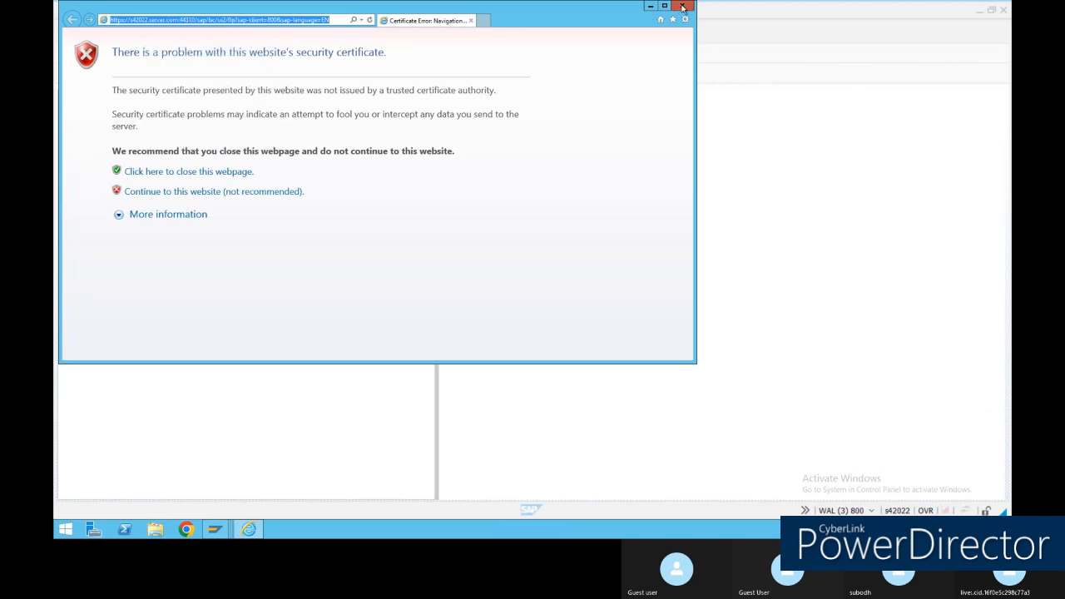
left_click(682, 6)
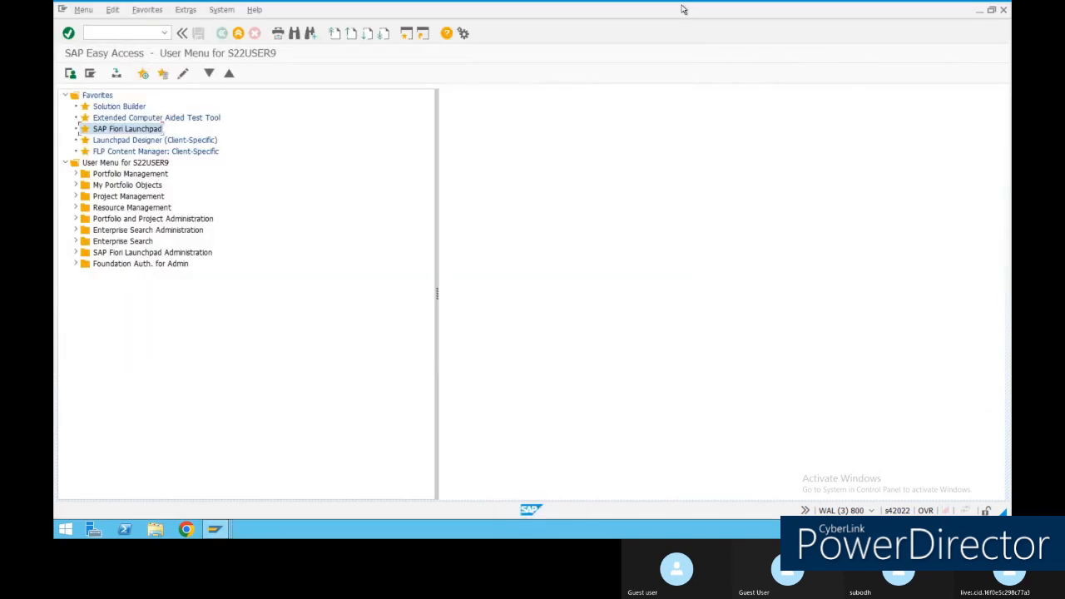
left_click(188, 529)
Paste and load the launchpad address in Chrome, expanding the certificate warning's advanced details.
left_click(335, 33)
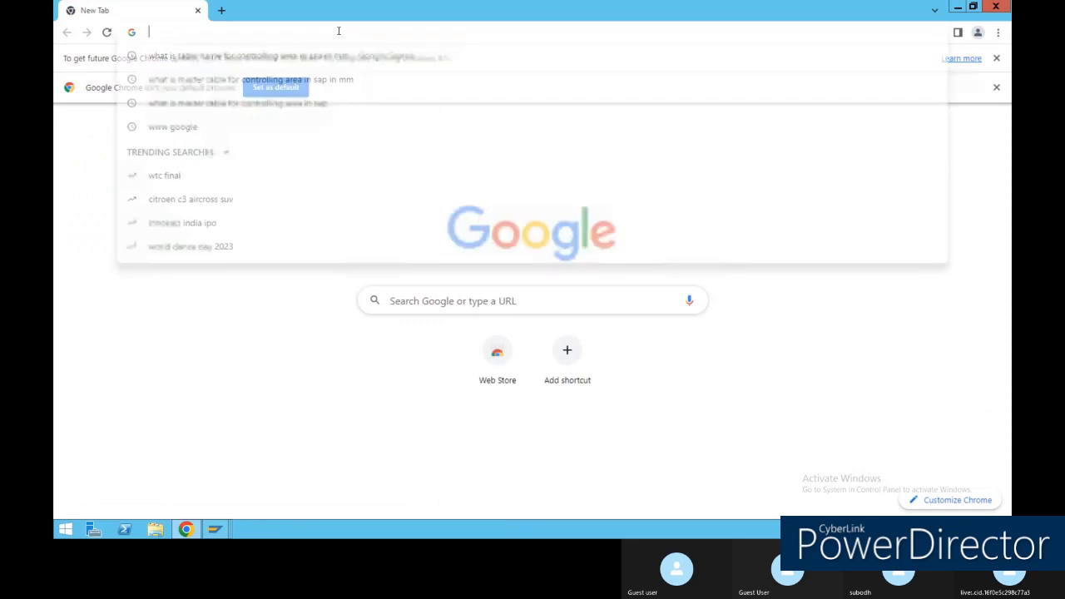
right_click(338, 34)
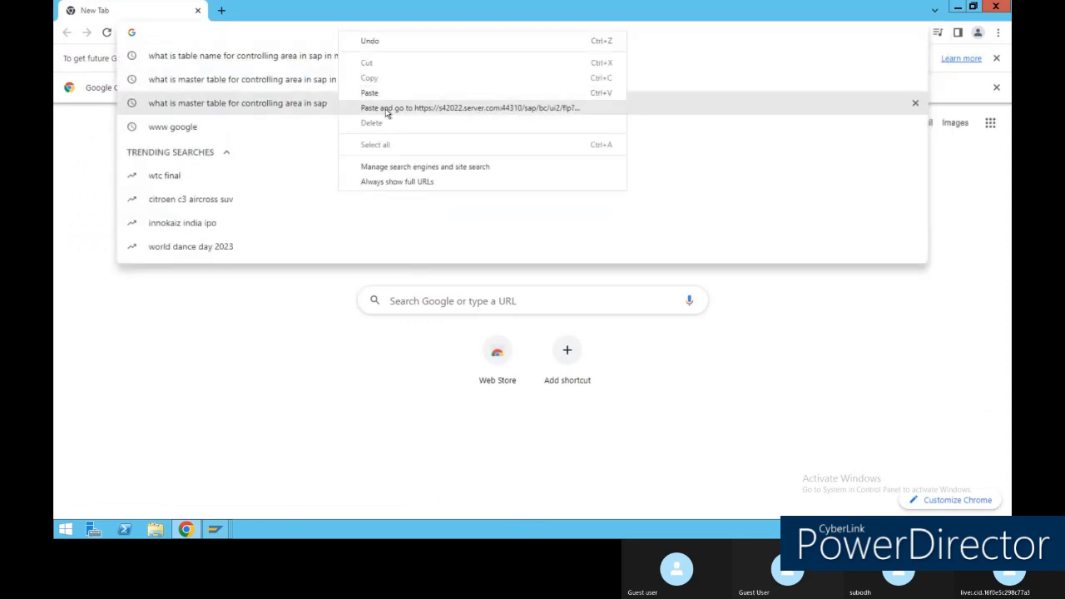
left_click(387, 109)
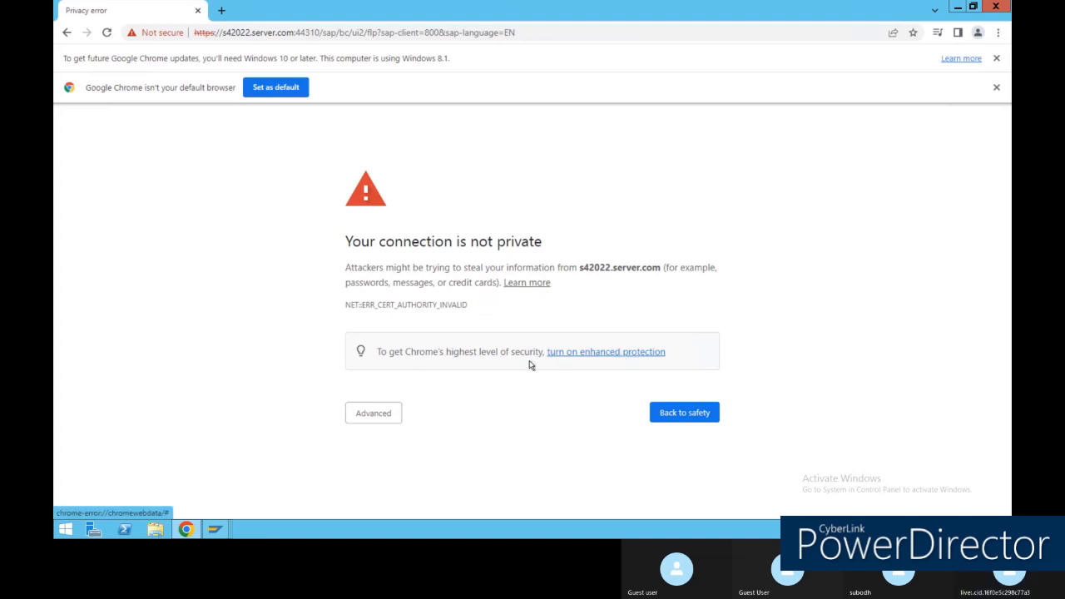
left_click(395, 413)
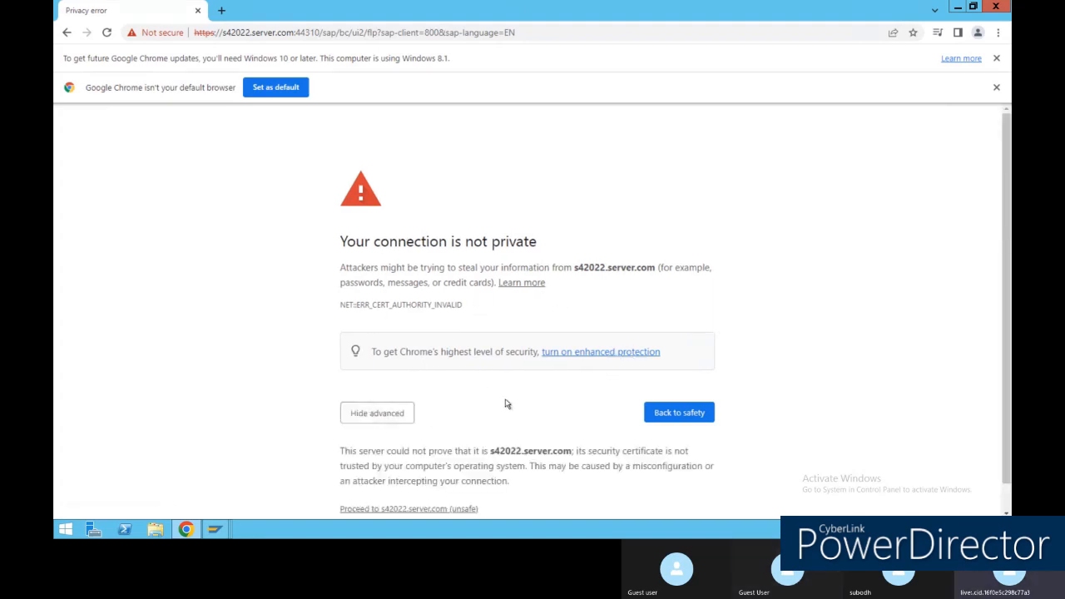
scroll(504, 403, "down", 1)
left_click(678, 386)
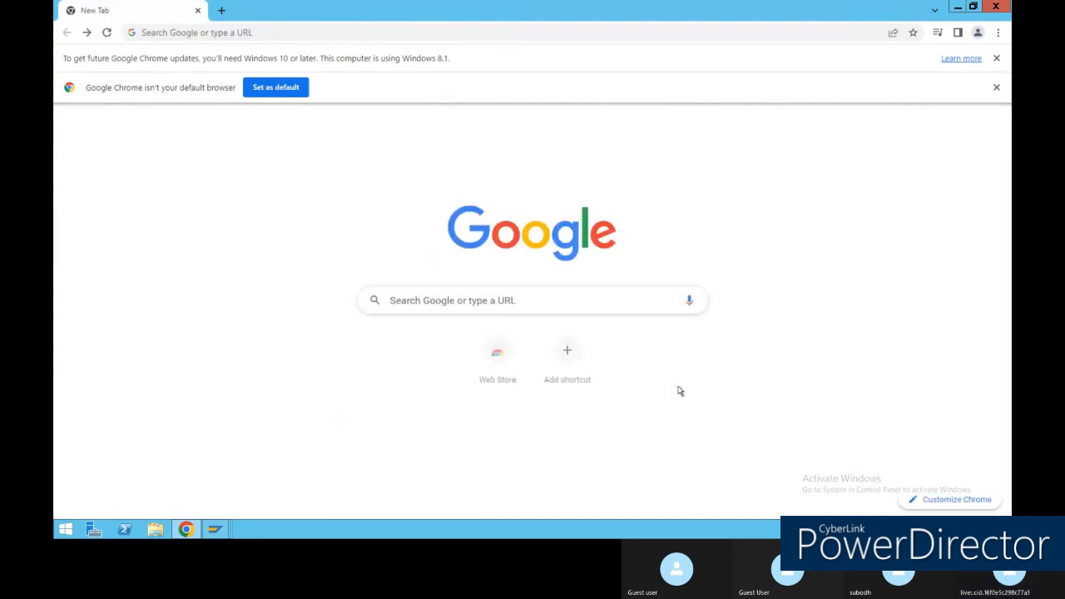
Paste the address again and proceed past the warning to s42022.server.com.
left_click(227, 31)
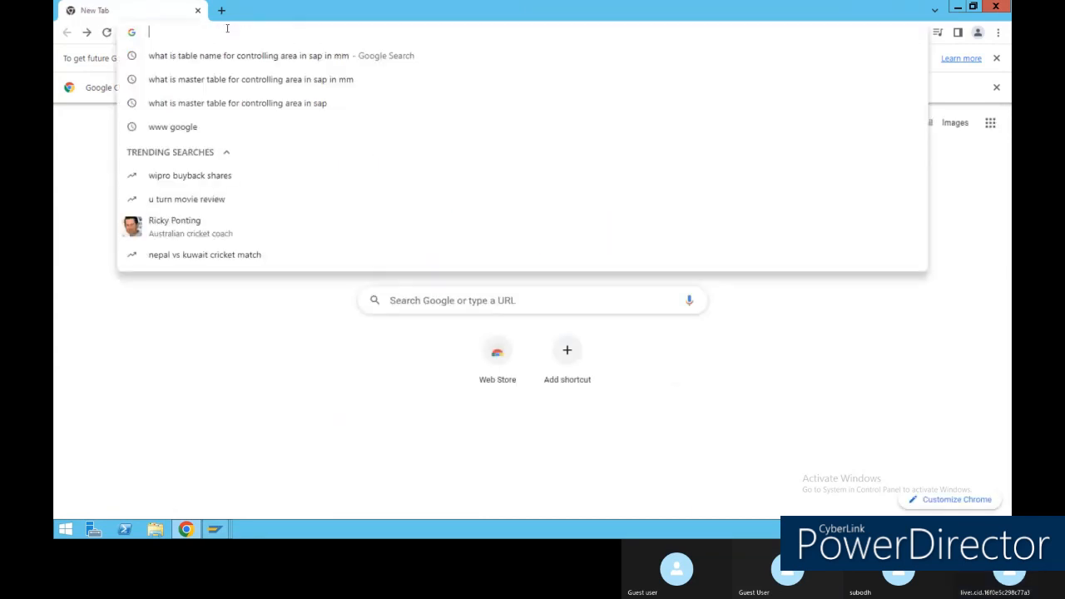
right_click(227, 29)
left_click(265, 106)
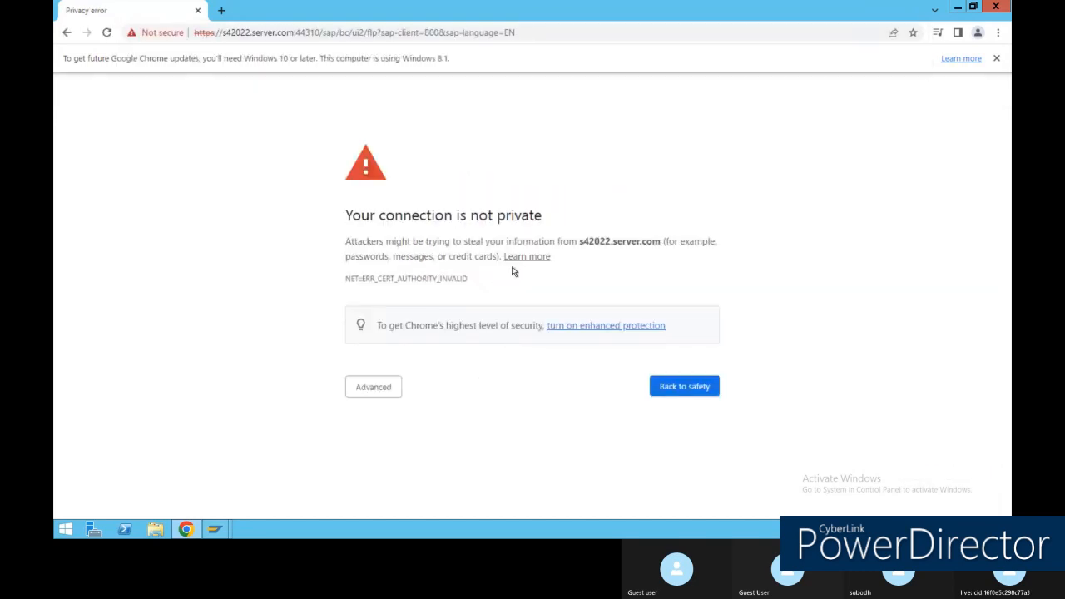
left_click(389, 396)
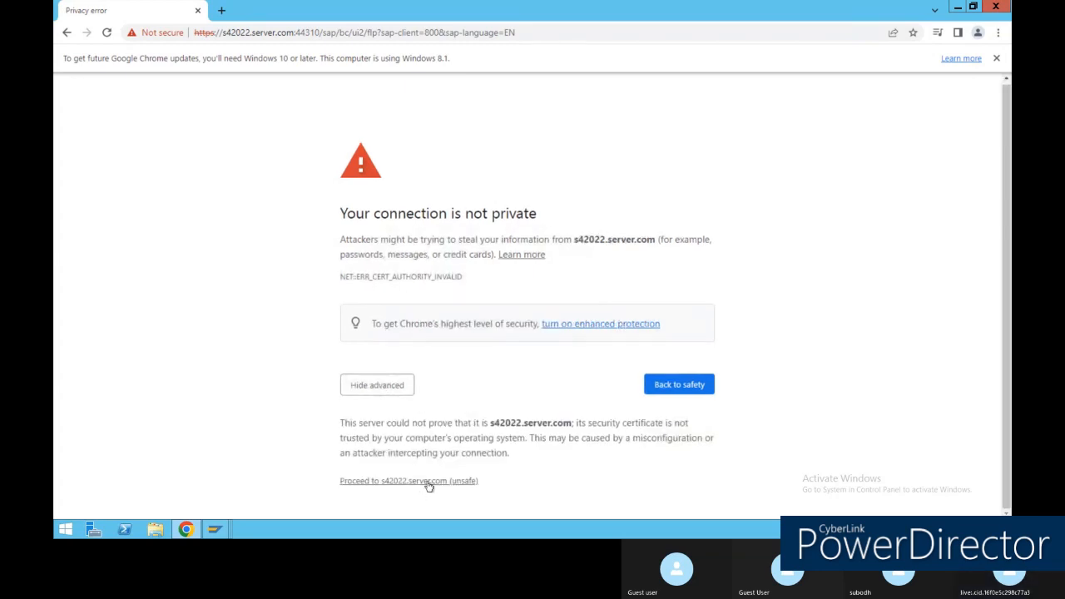
left_click(427, 482)
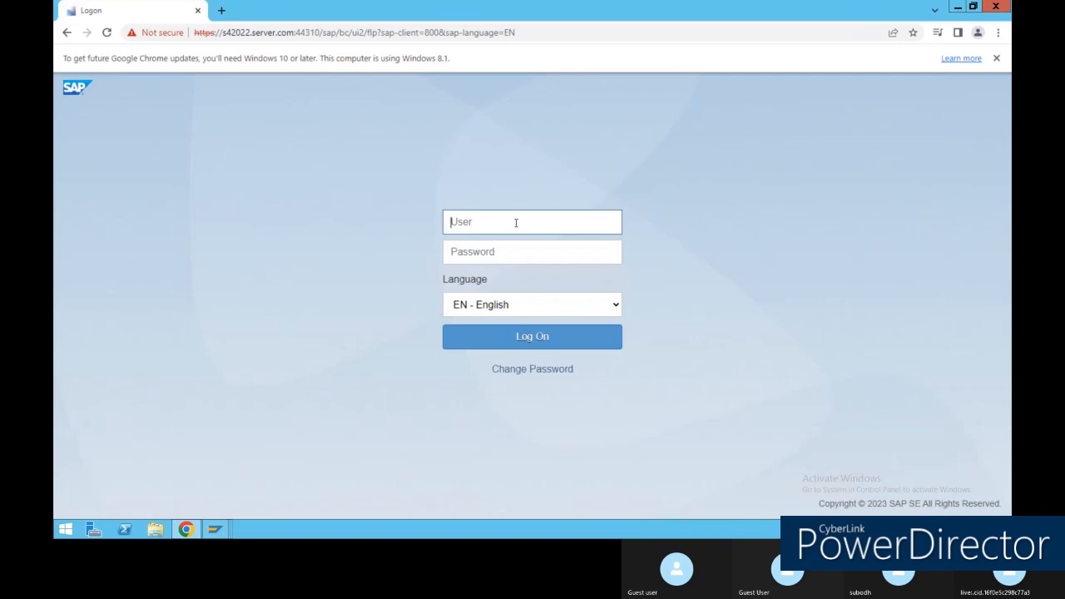
Enter the user name and password on the Fiori logon form and submit.
type("sfuser22")
key("Tab")
type("s")
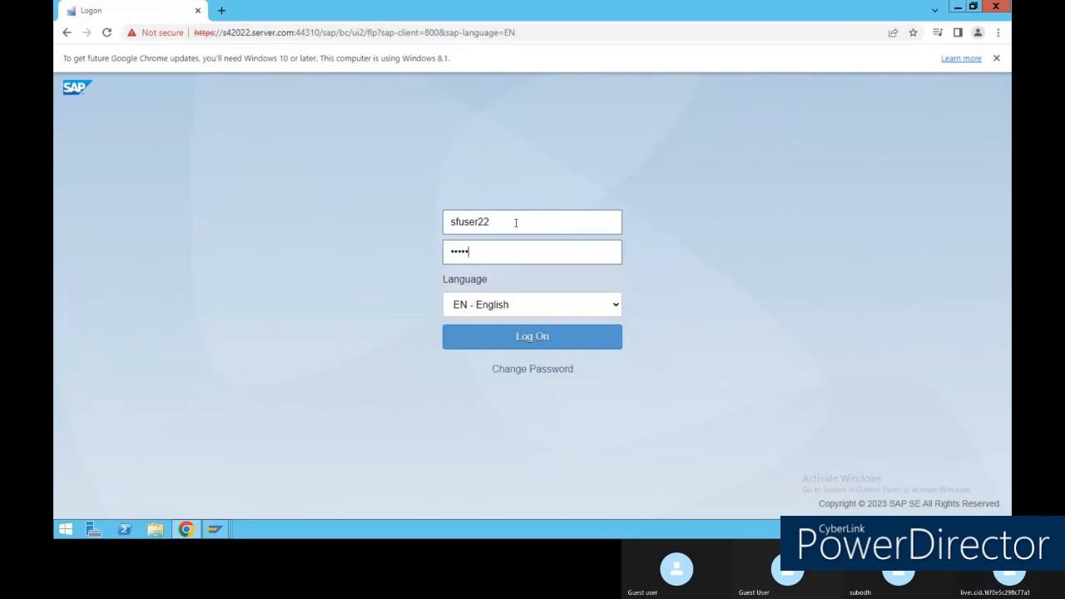
left_click(545, 251)
left_click(544, 337)
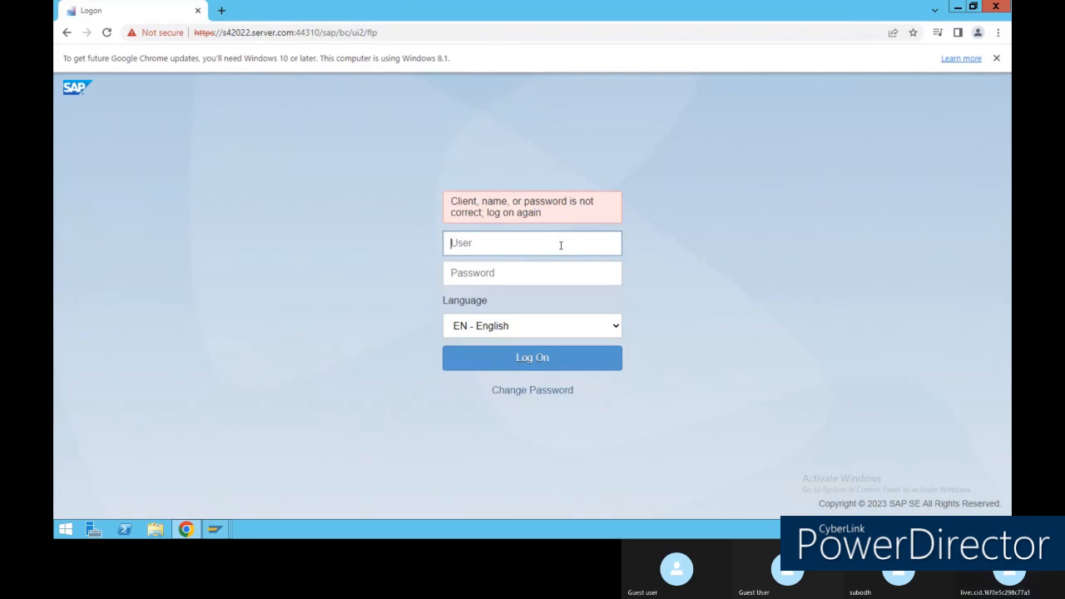
Re-enter the user name and password and attempt the logon again.
type("sfus")
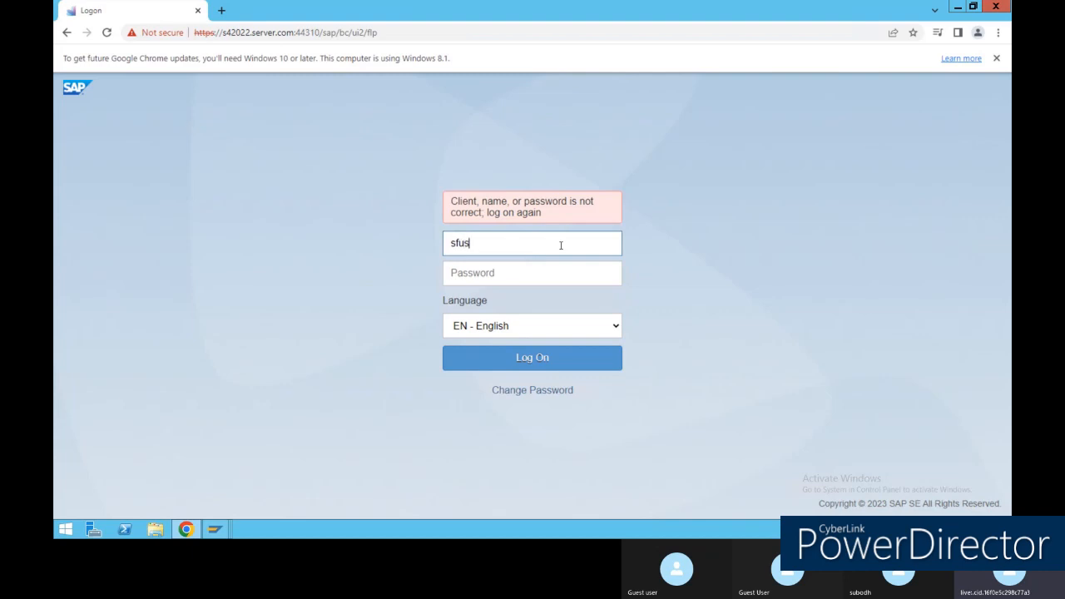
type("er22")
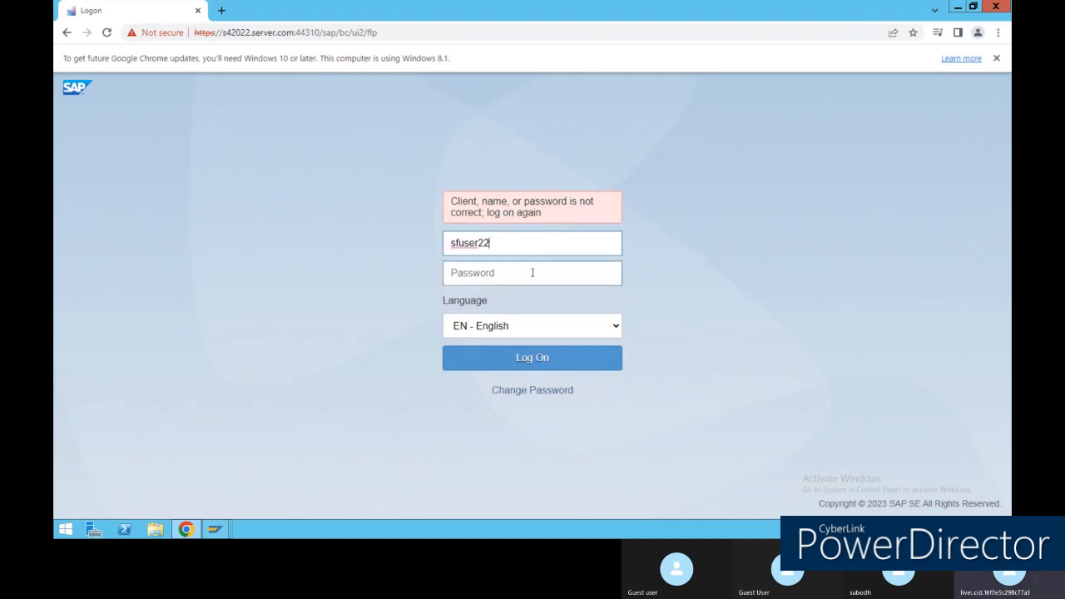
left_click(532, 273)
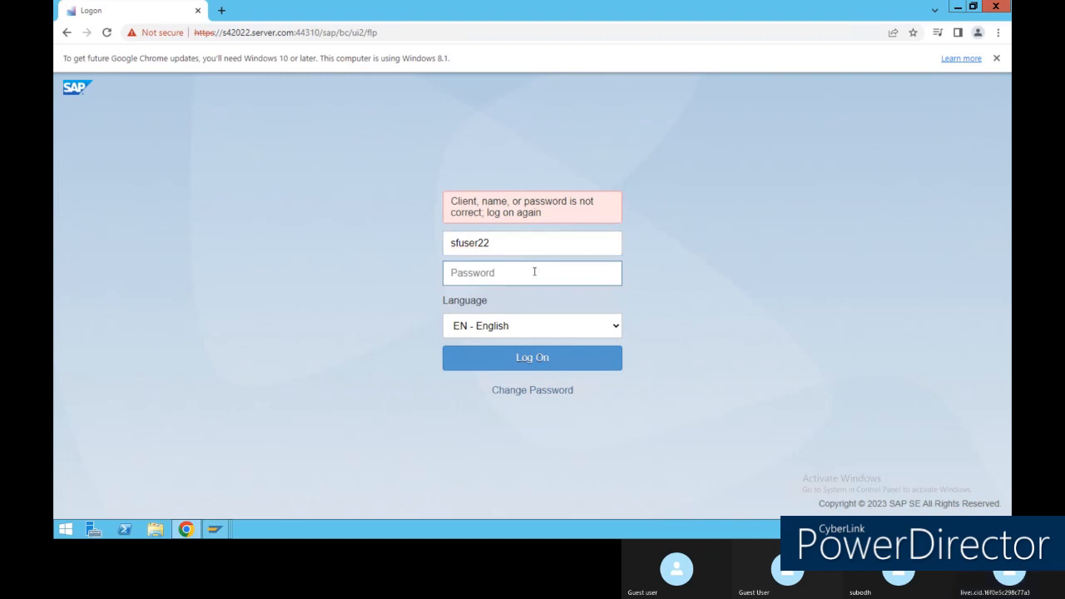
type("•")
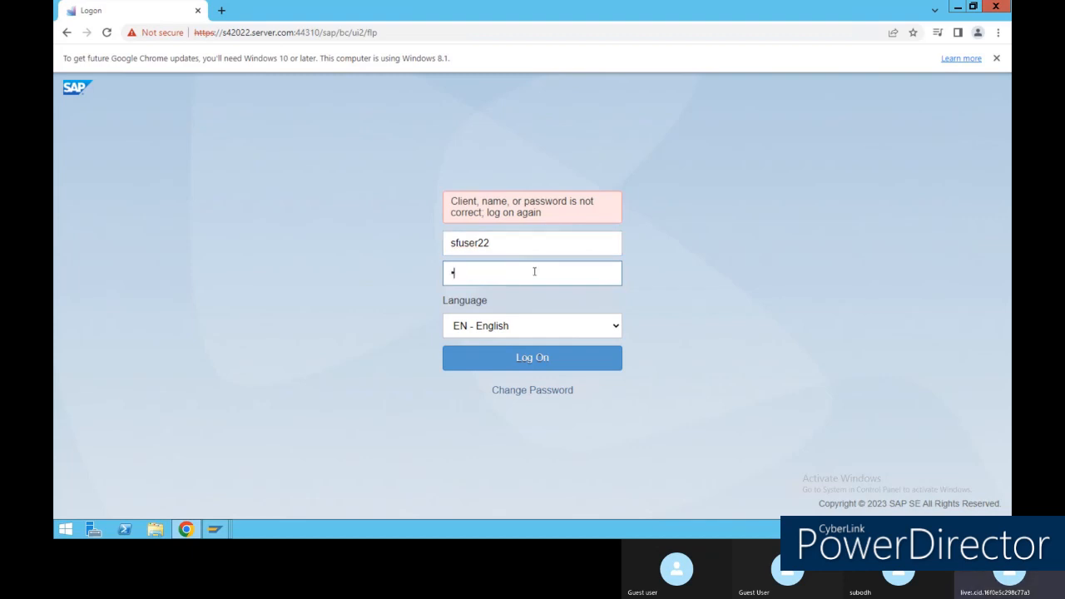
type("•••••••")
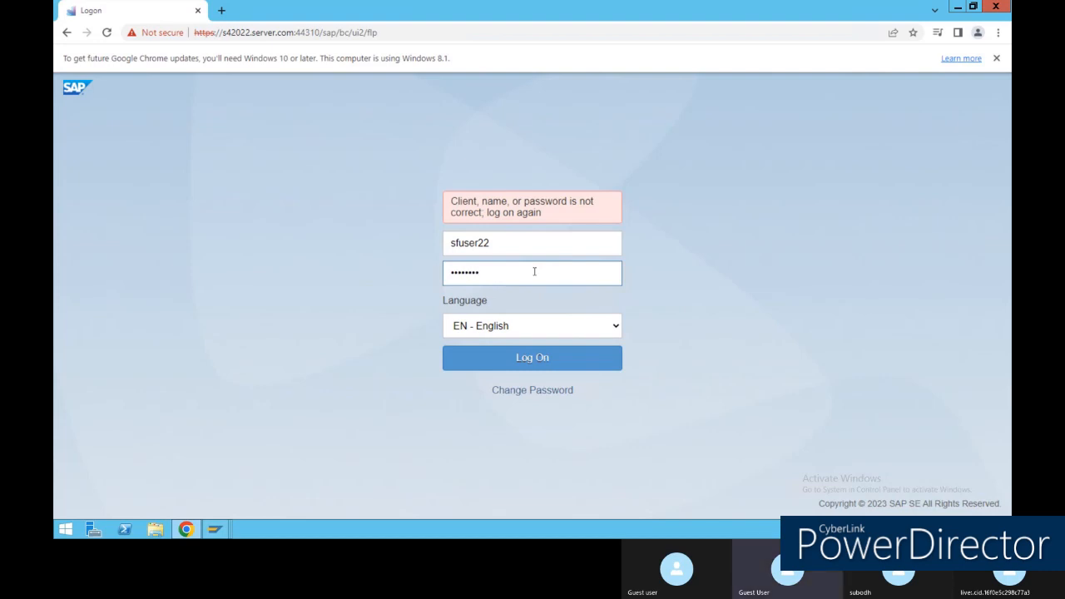
type("•")
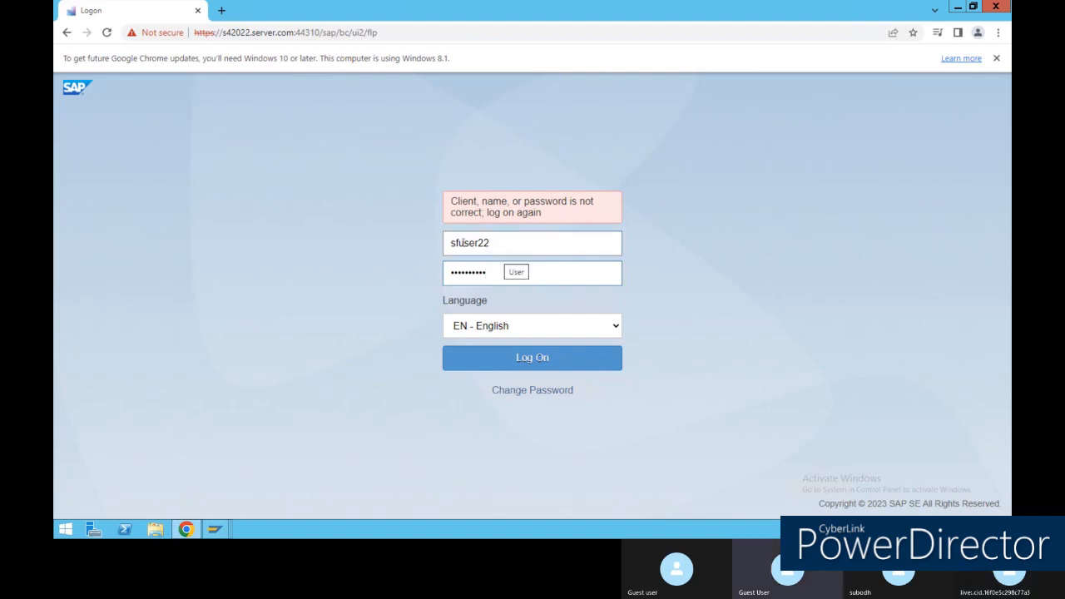
left_click(456, 243)
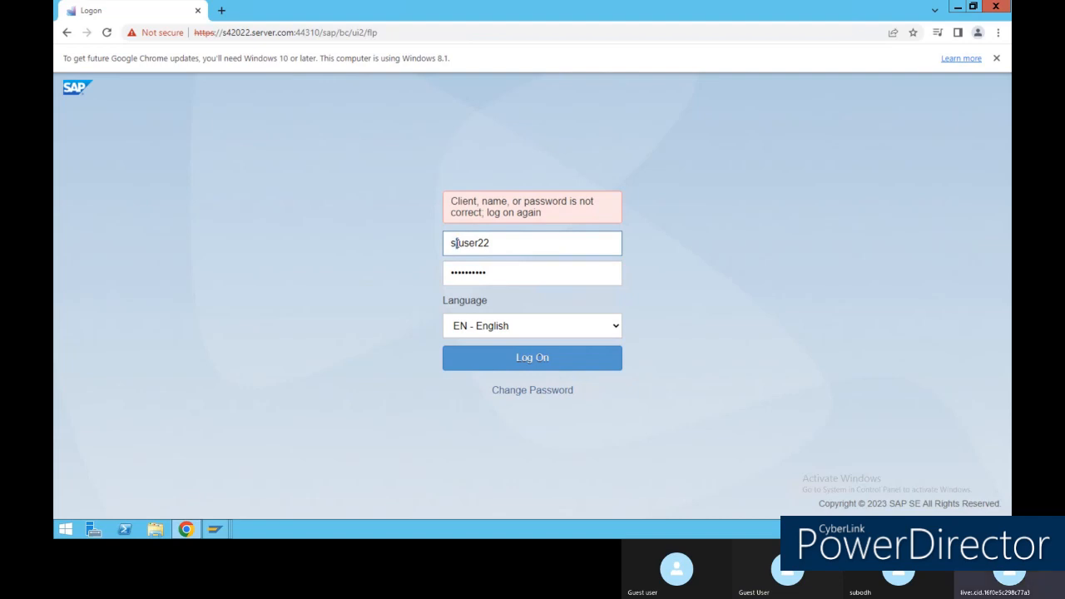
type("22")
left_click(526, 357)
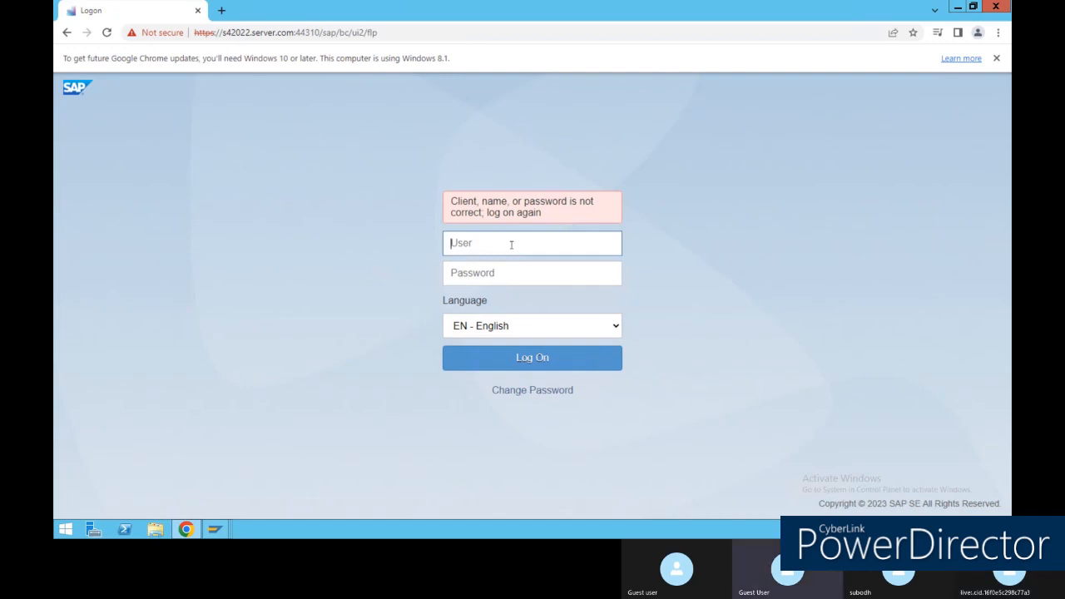
Retype the user name and password after the incorrect-credentials error.
type("S22")
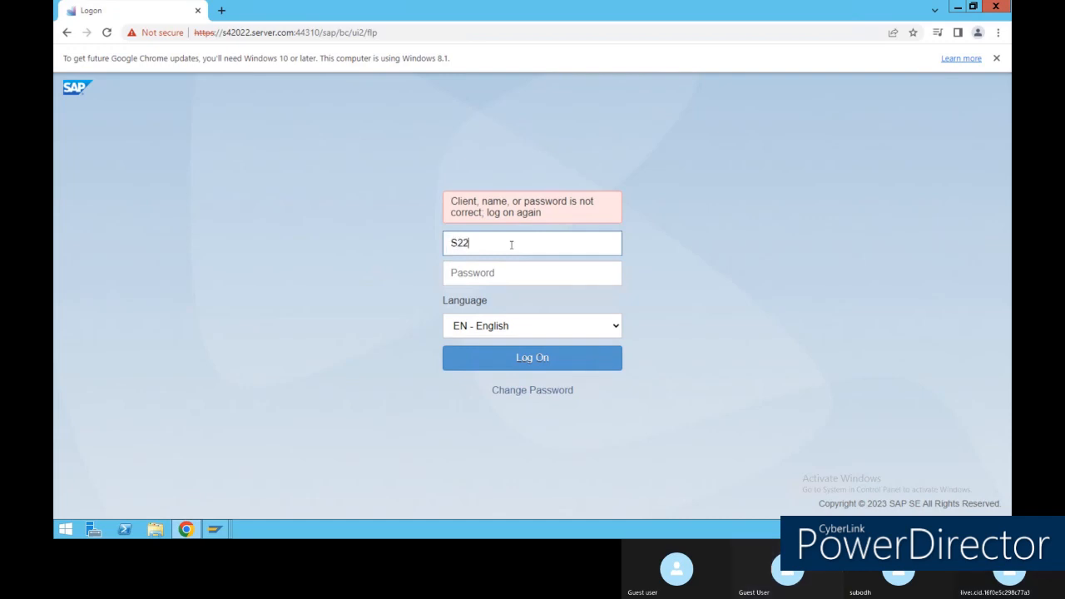
type("user9")
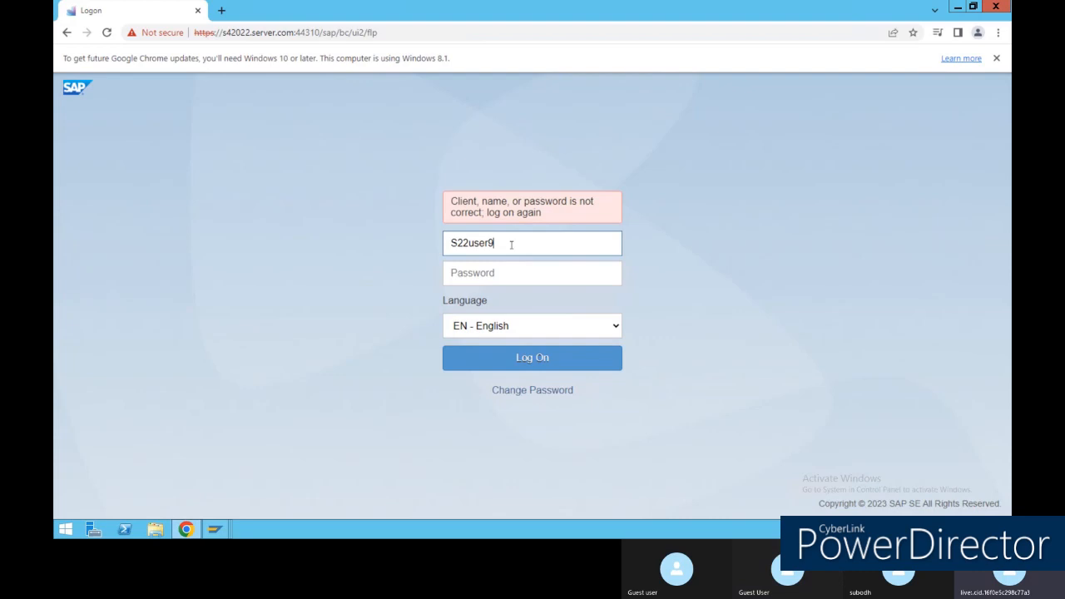
left_click(517, 268)
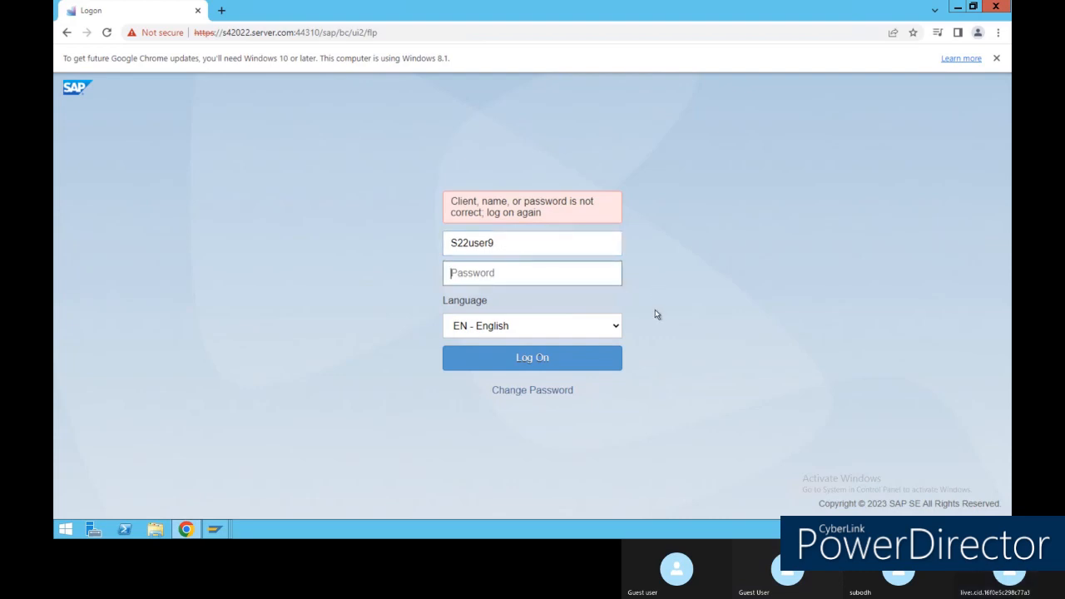
type("•••••")
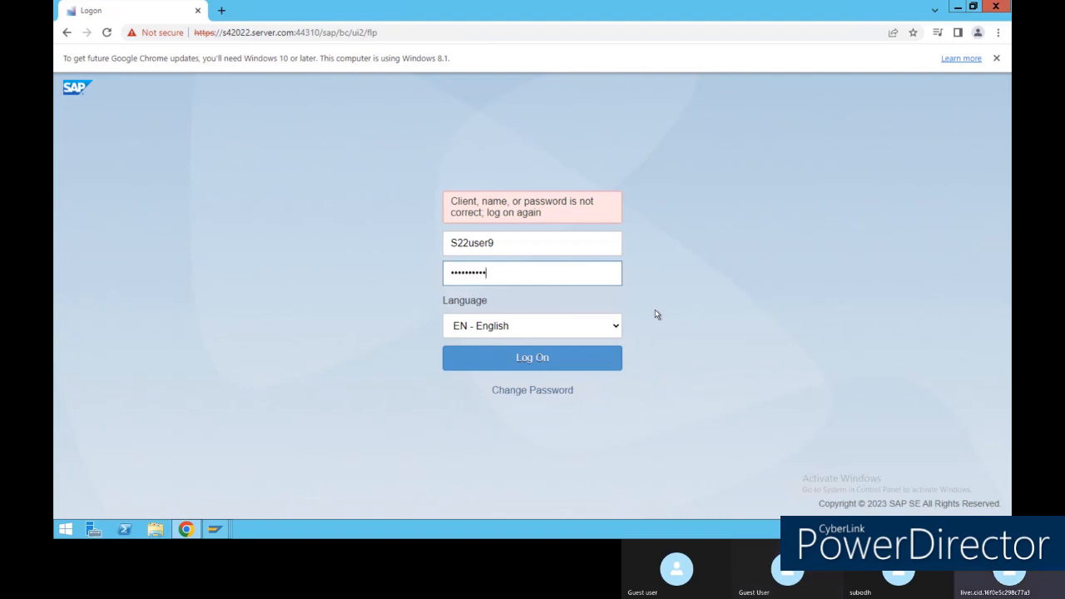
Submit the logon and close the Quick Tour dialog on the launchpad Home page.
key("Return")
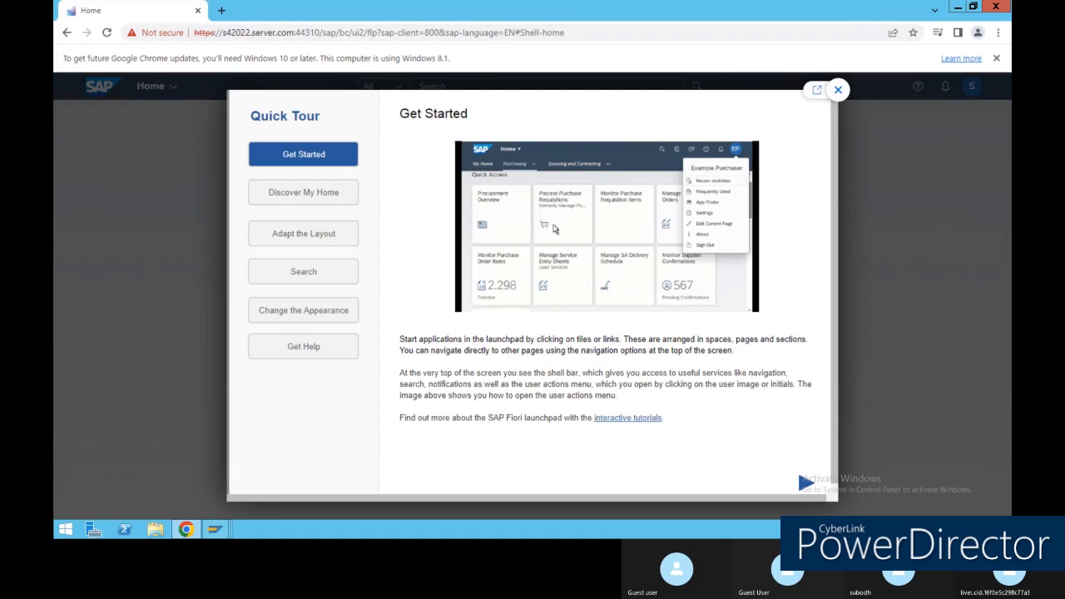
left_click(838, 90)
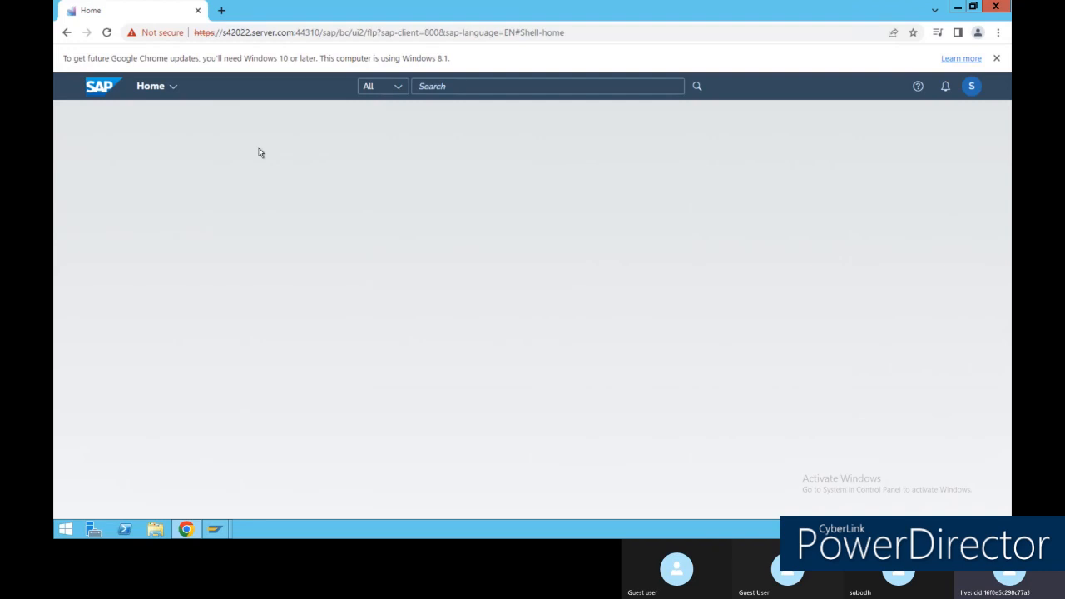
Open the App Finder from the avatar's user actions menu.
left_click(172, 88)
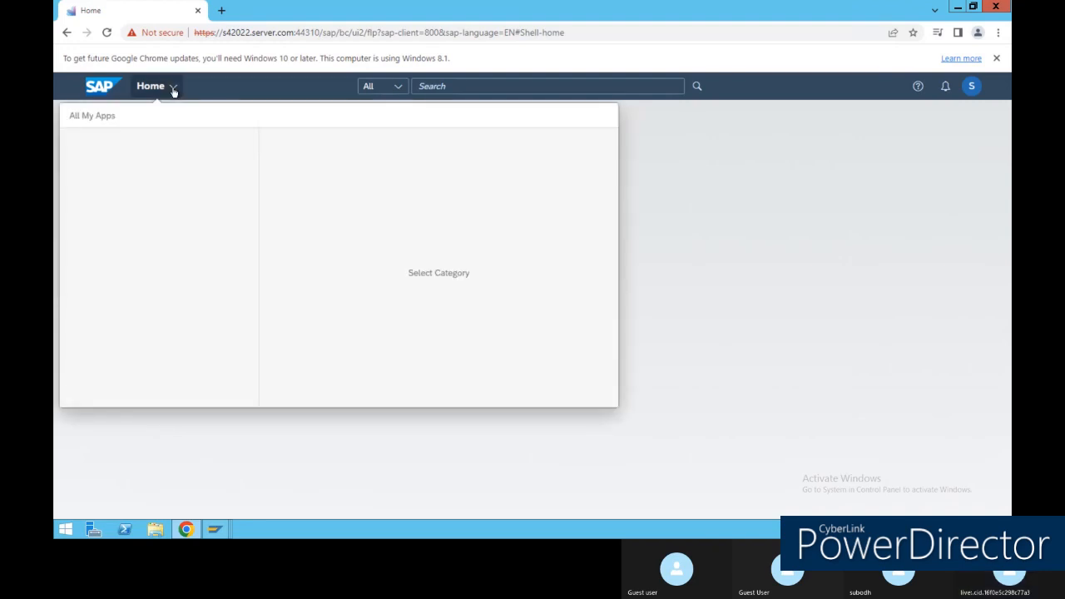
left_click(241, 96)
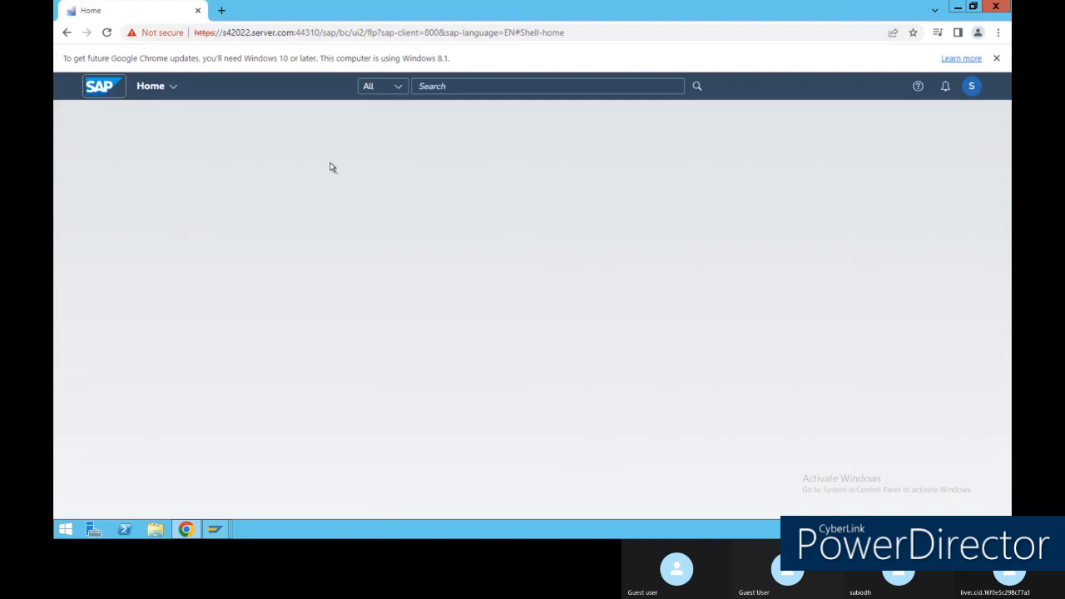
left_click(971, 86)
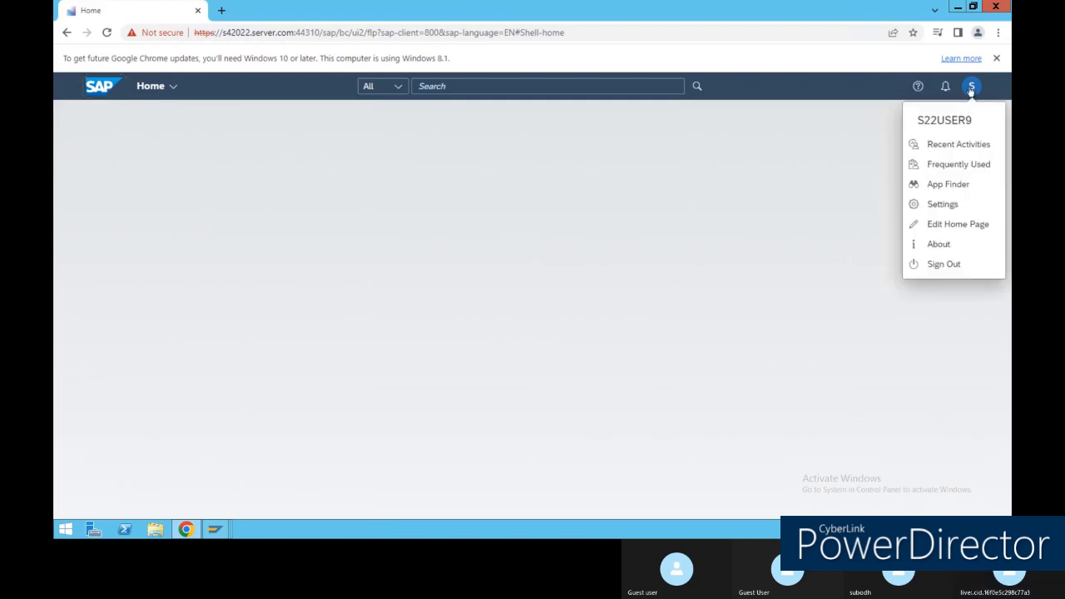
left_click(962, 187)
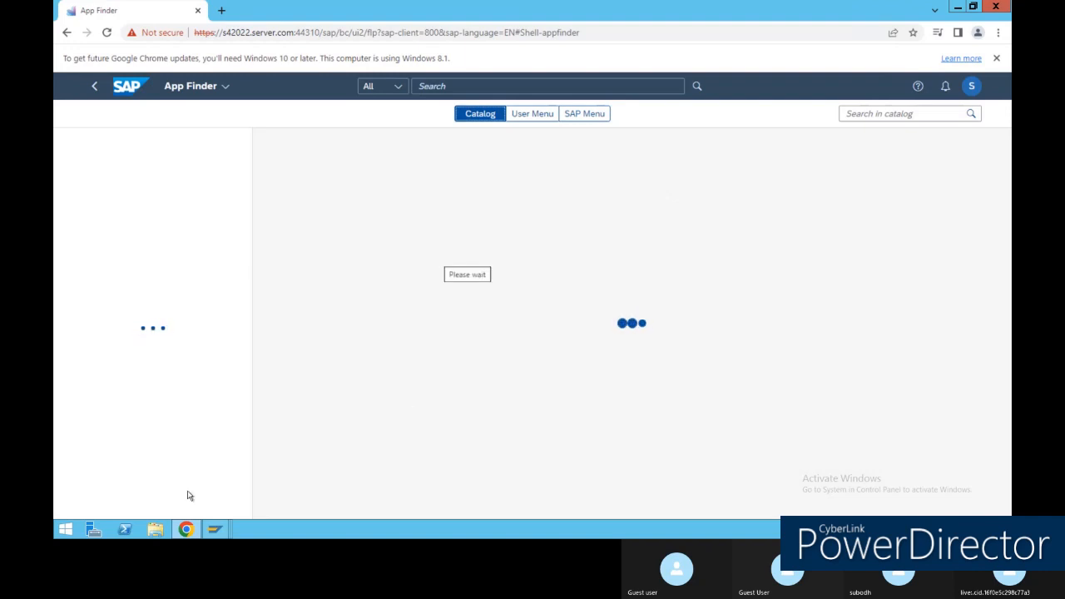
Minimize the remote desktop session to show the course PDF in Edge.
left_click(185, 529)
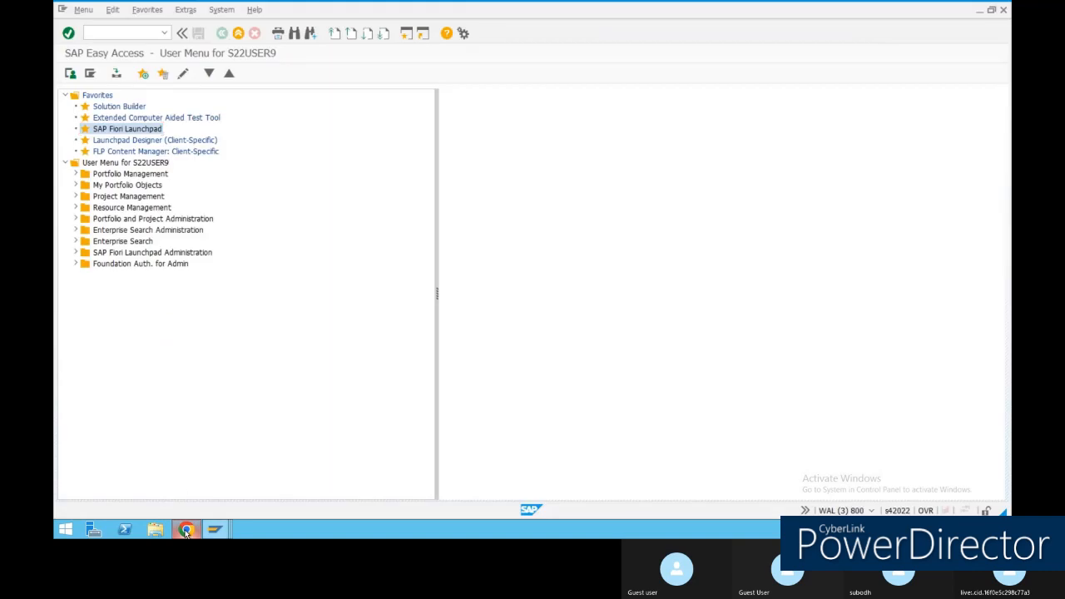
left_click(187, 531)
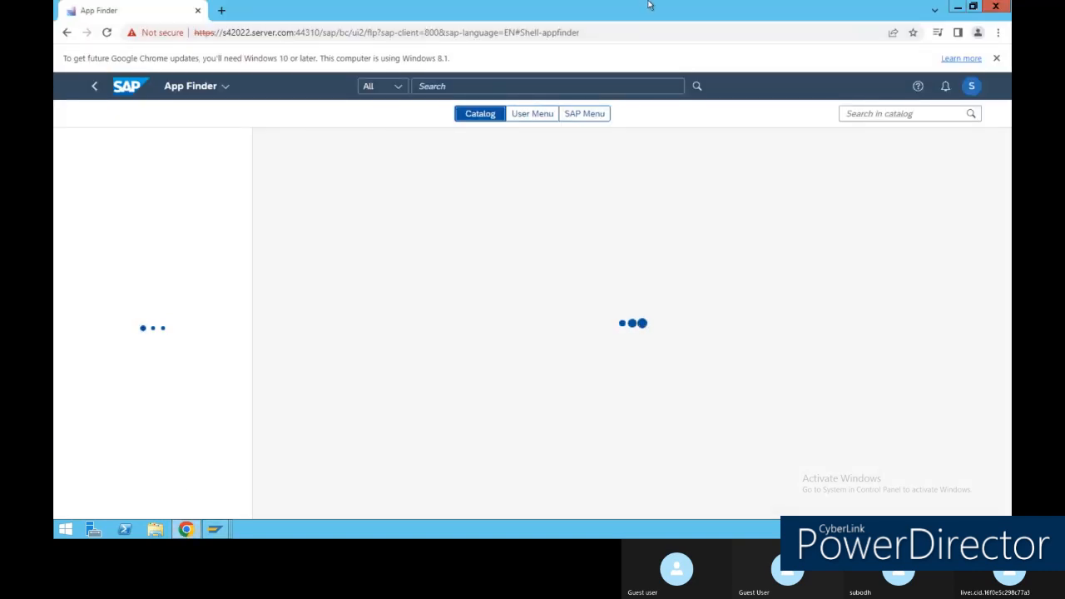
mouse_move(598, 4)
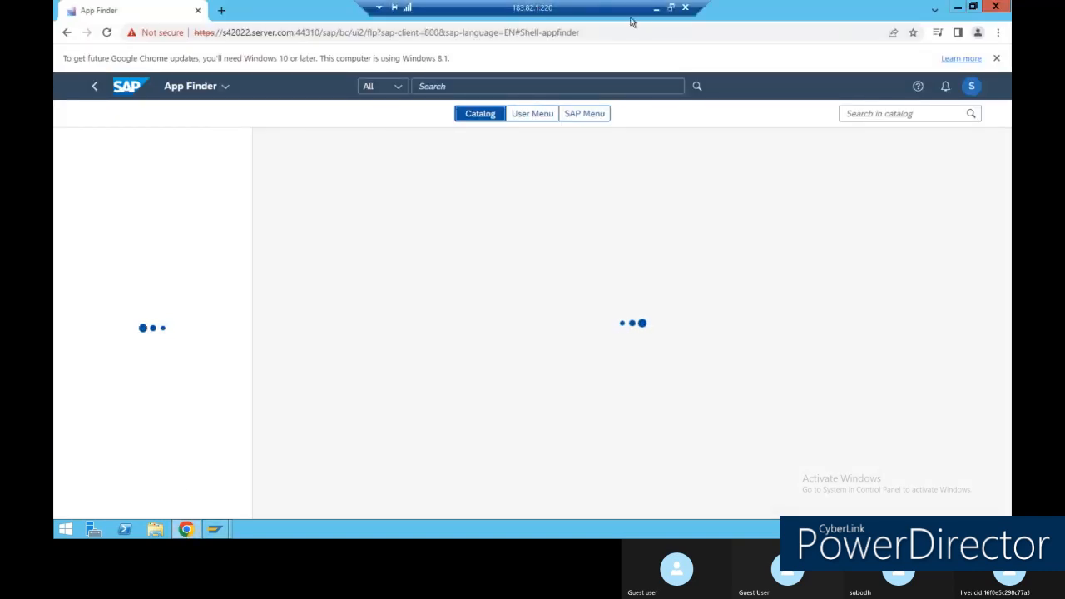
left_click(656, 7)
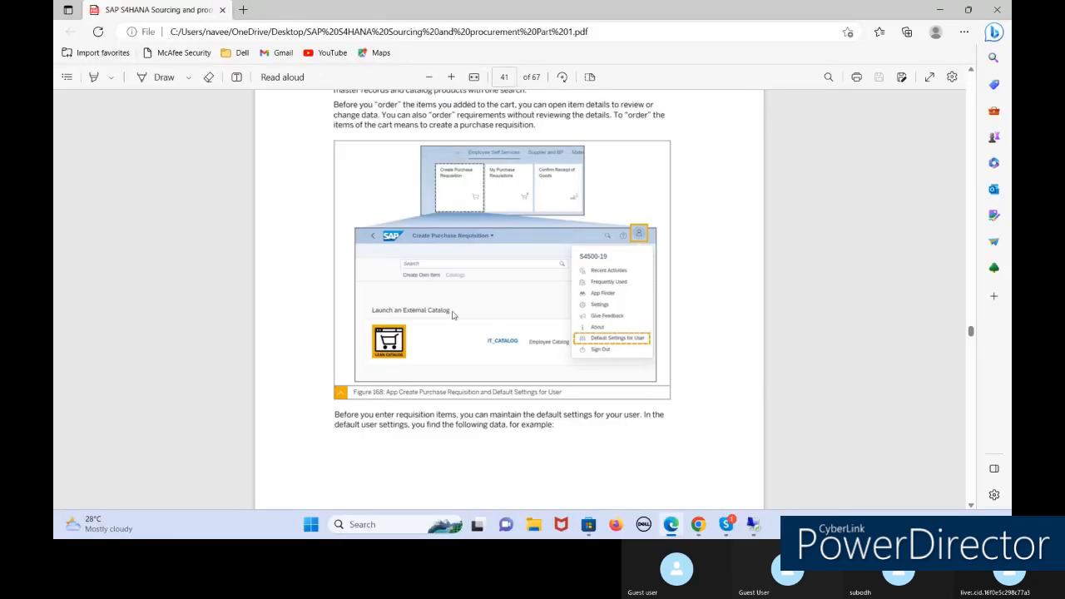
Review Figure 168 on PDF page 41, then return to the App Finder.
scroll(454, 314, "up", 1)
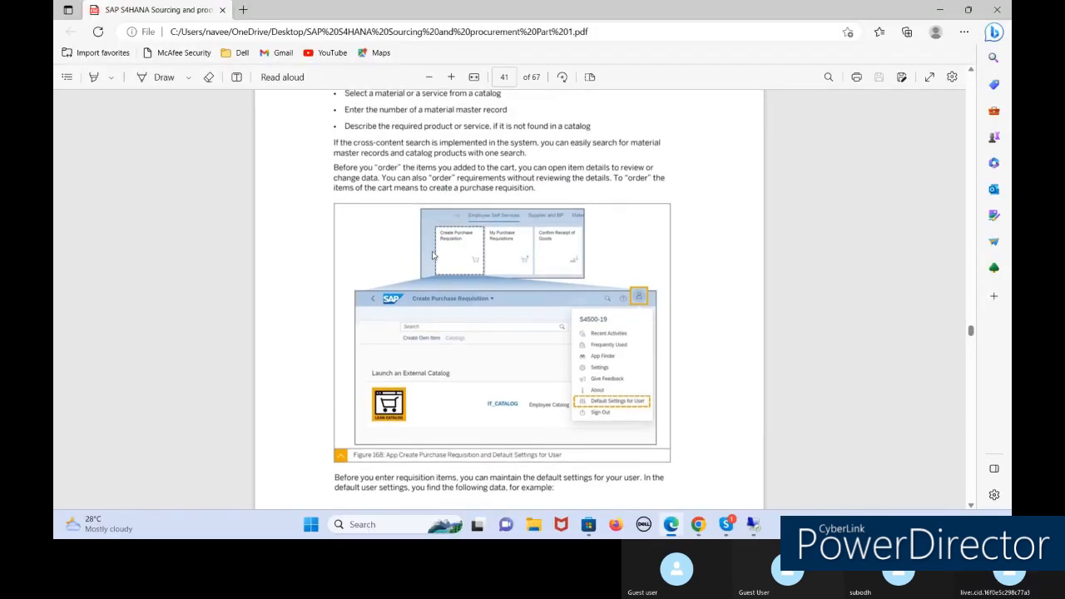
scroll(432, 258, "down", 1)
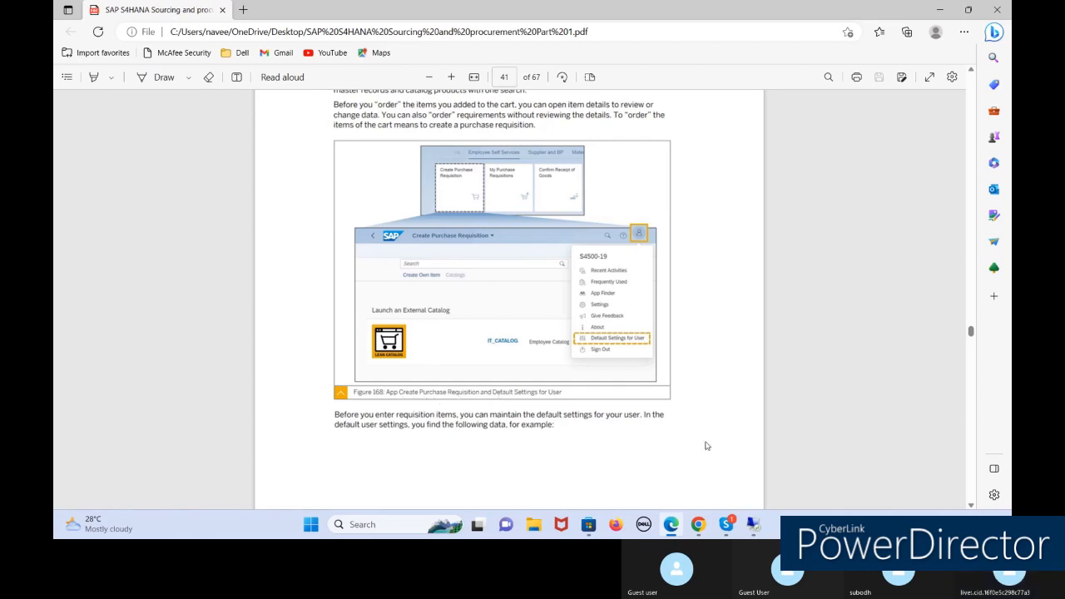
left_click(757, 525)
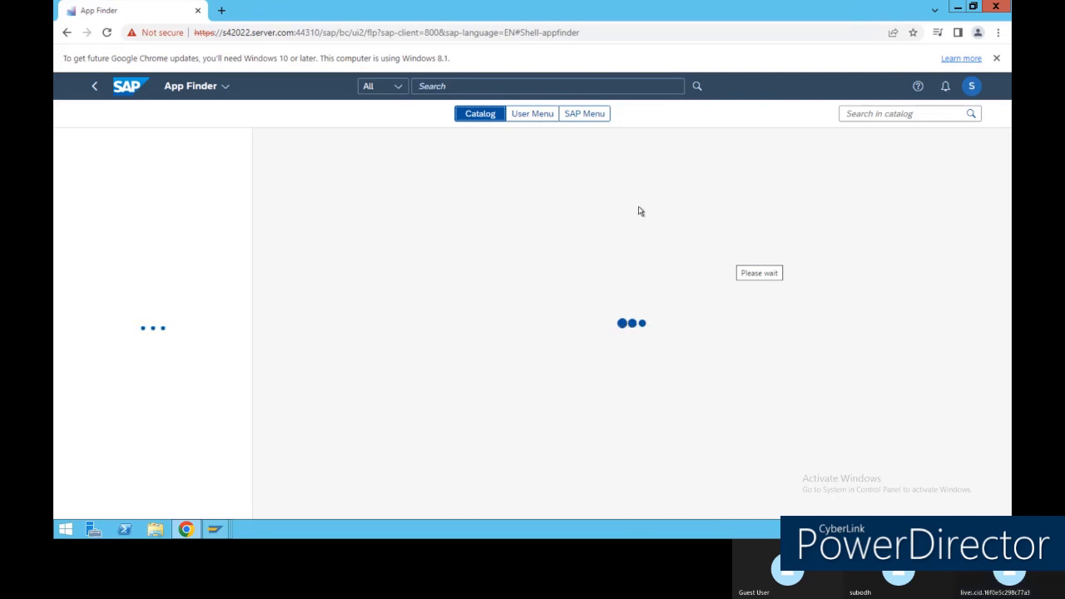
Reopen the App Finder from the avatar's user actions menu.
left_click(970, 88)
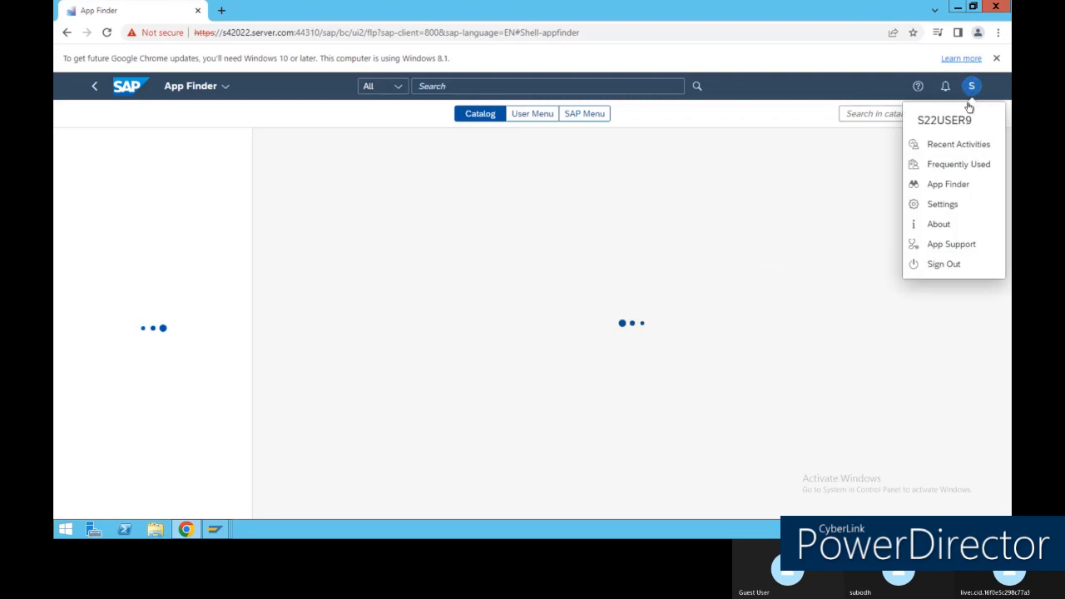
left_click(957, 191)
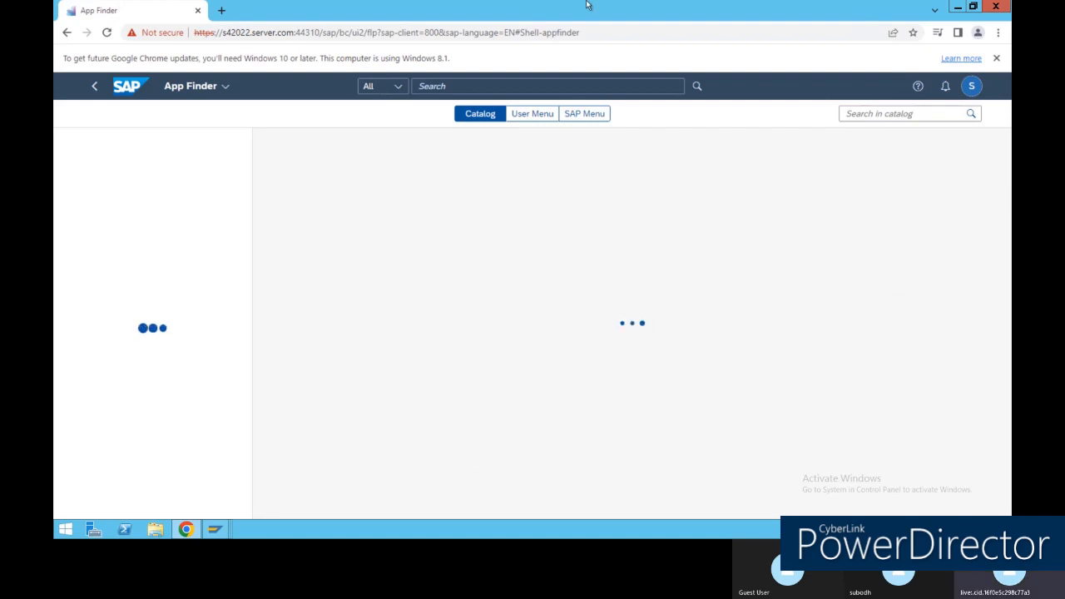
Minimize the remote session and scroll the PDF from page 41 to page 48.
mouse_move(663, 7)
left_click(663, 8)
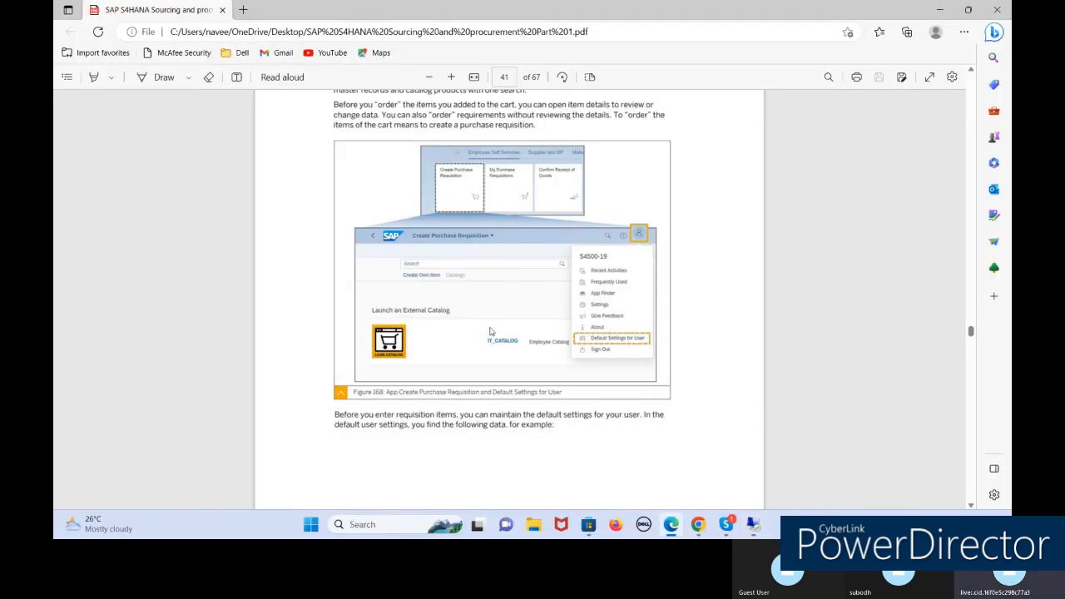
scroll(861, 411, "down", 5)
scroll(638, 302, "down", 8)
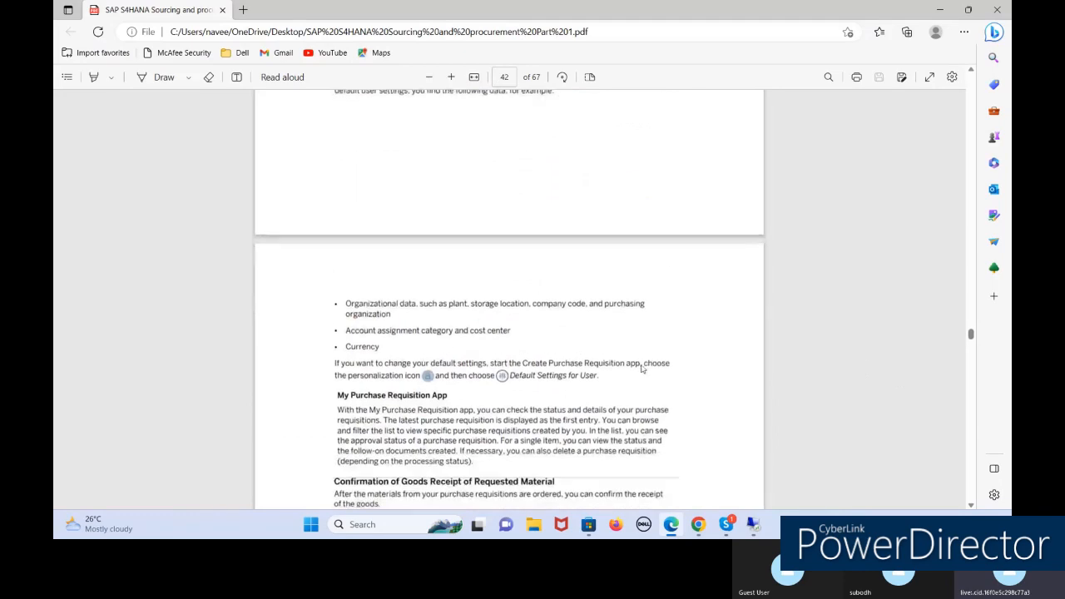
scroll(614, 373, "down", 20)
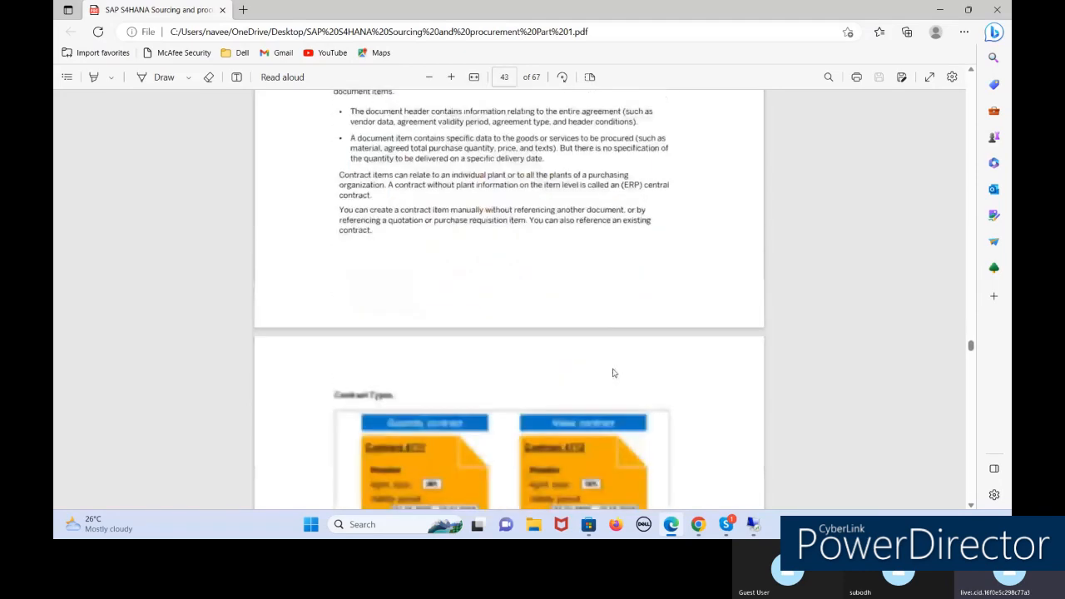
scroll(614, 373, "down", 20)
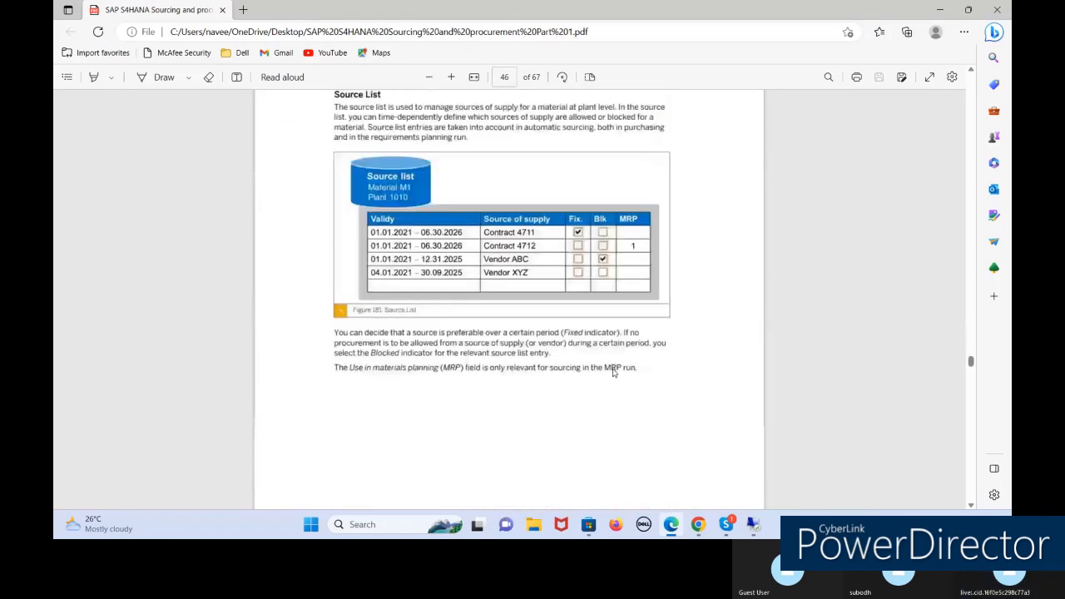
scroll(614, 373, "down", 15)
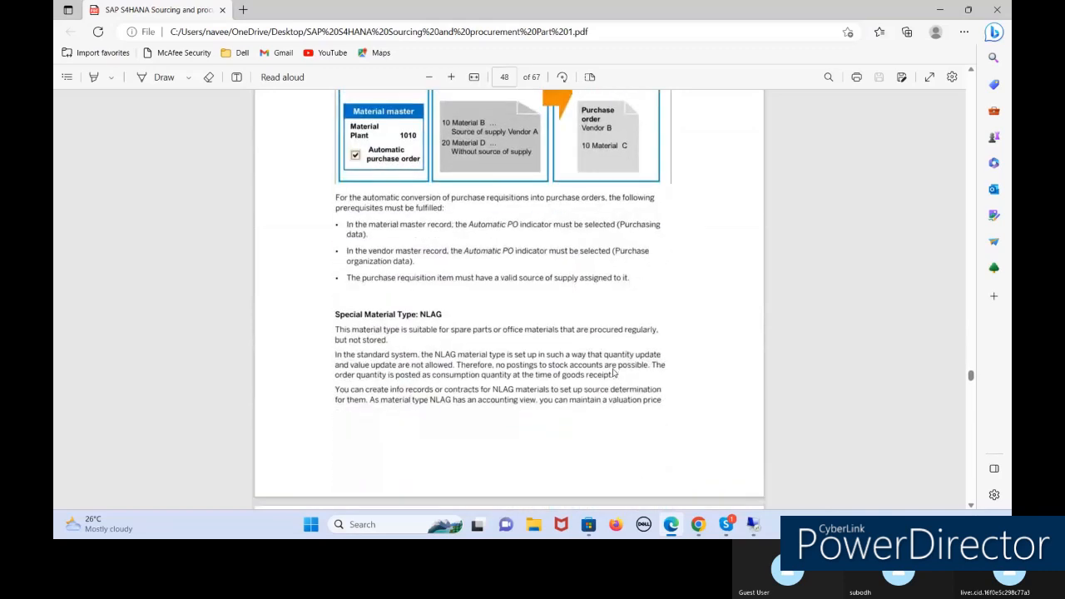